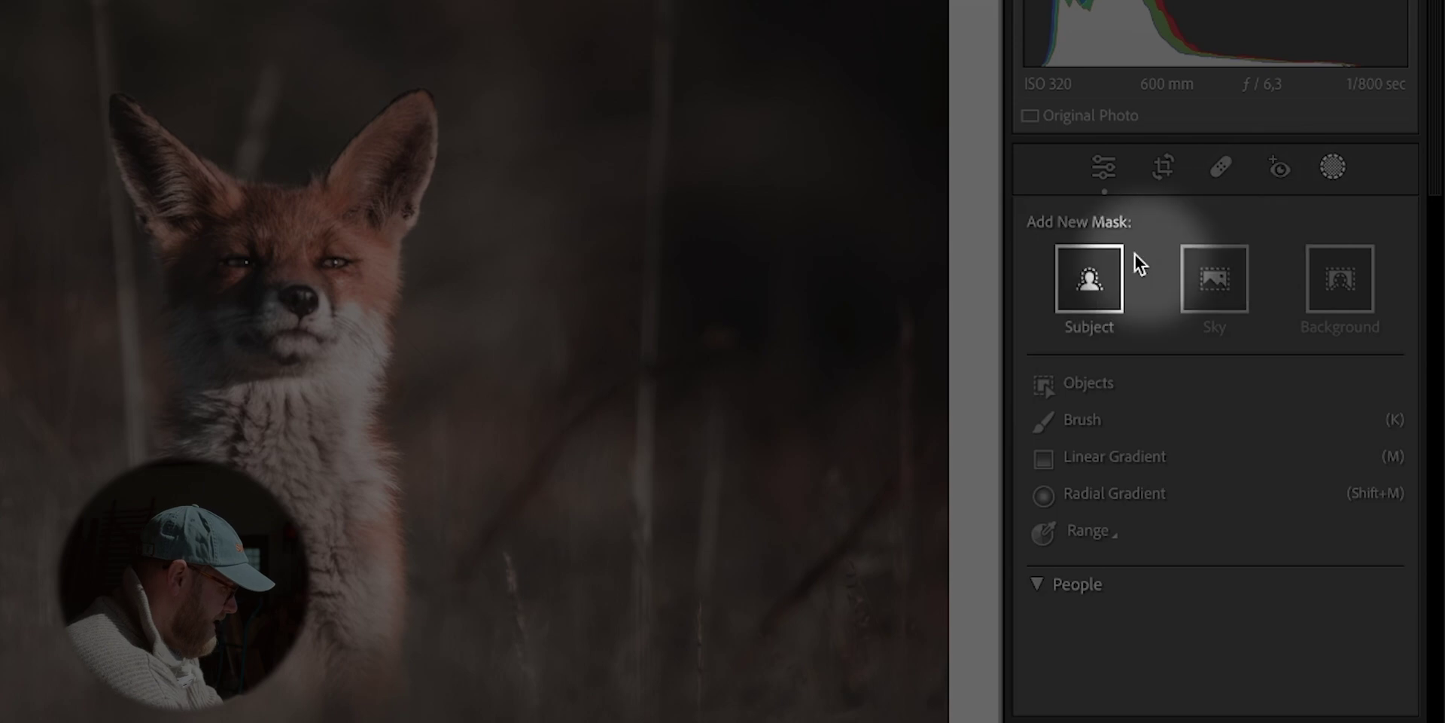
Step: Create a subject mask of the fox and invert it so that it covers the surroundings
click(1095, 275)
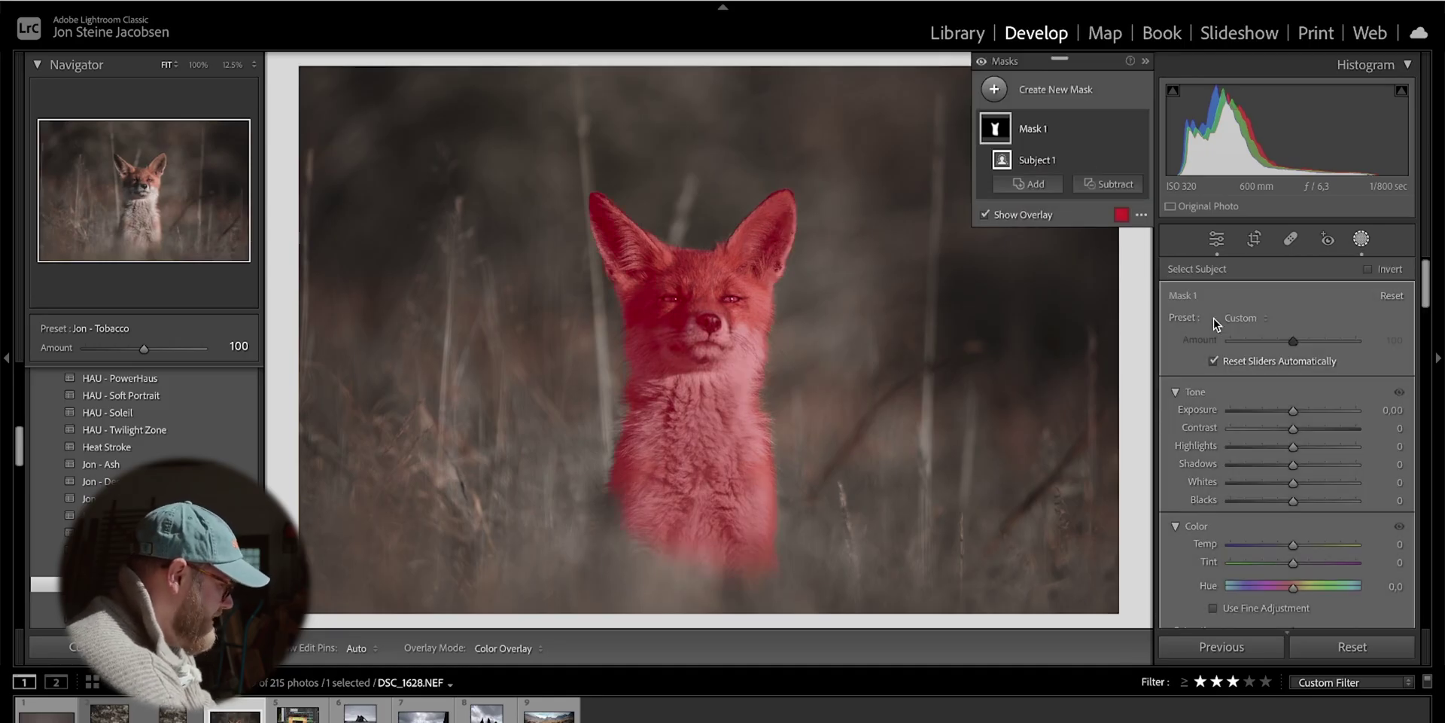
right_click(1006, 133)
click(1044, 176)
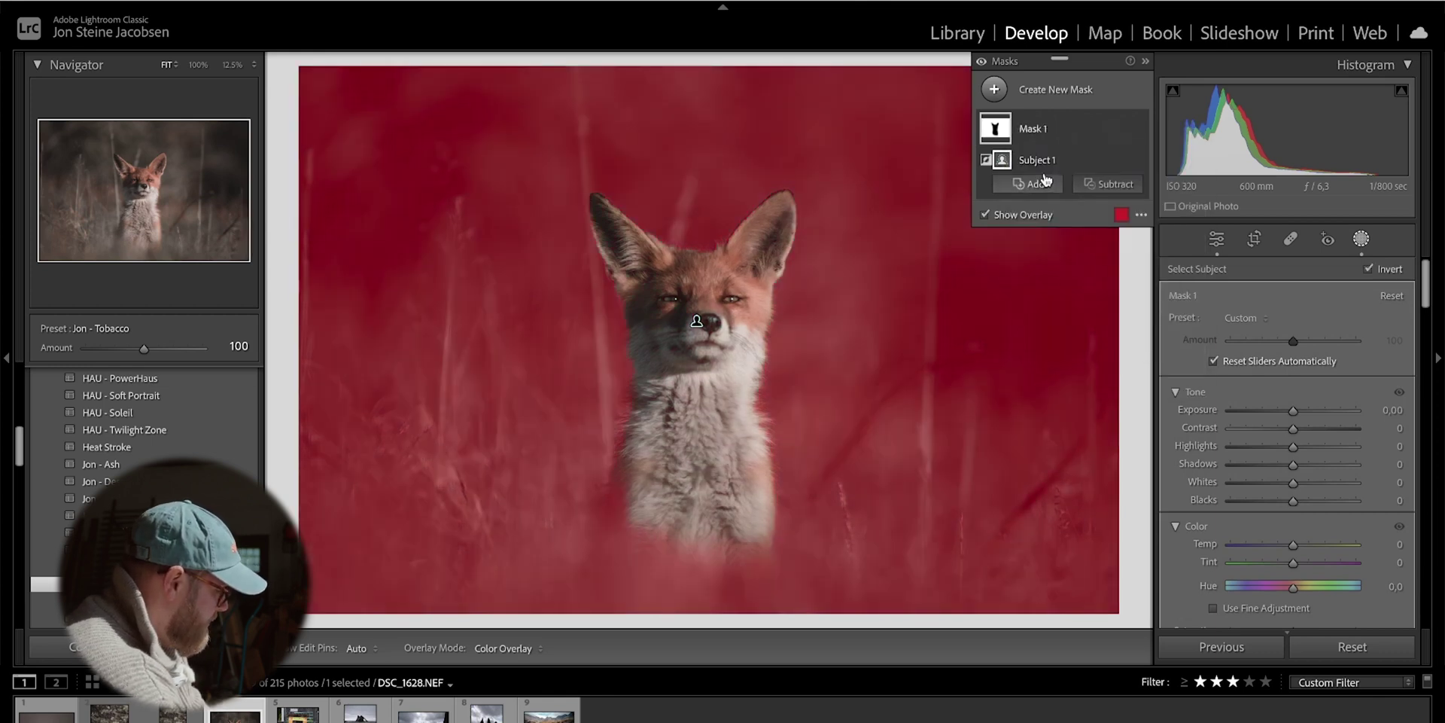
Step: Intersect the mask with a linear gradient from the photo's lower edge up to the fox's neck and set its exposure to −0,43
key(alt)
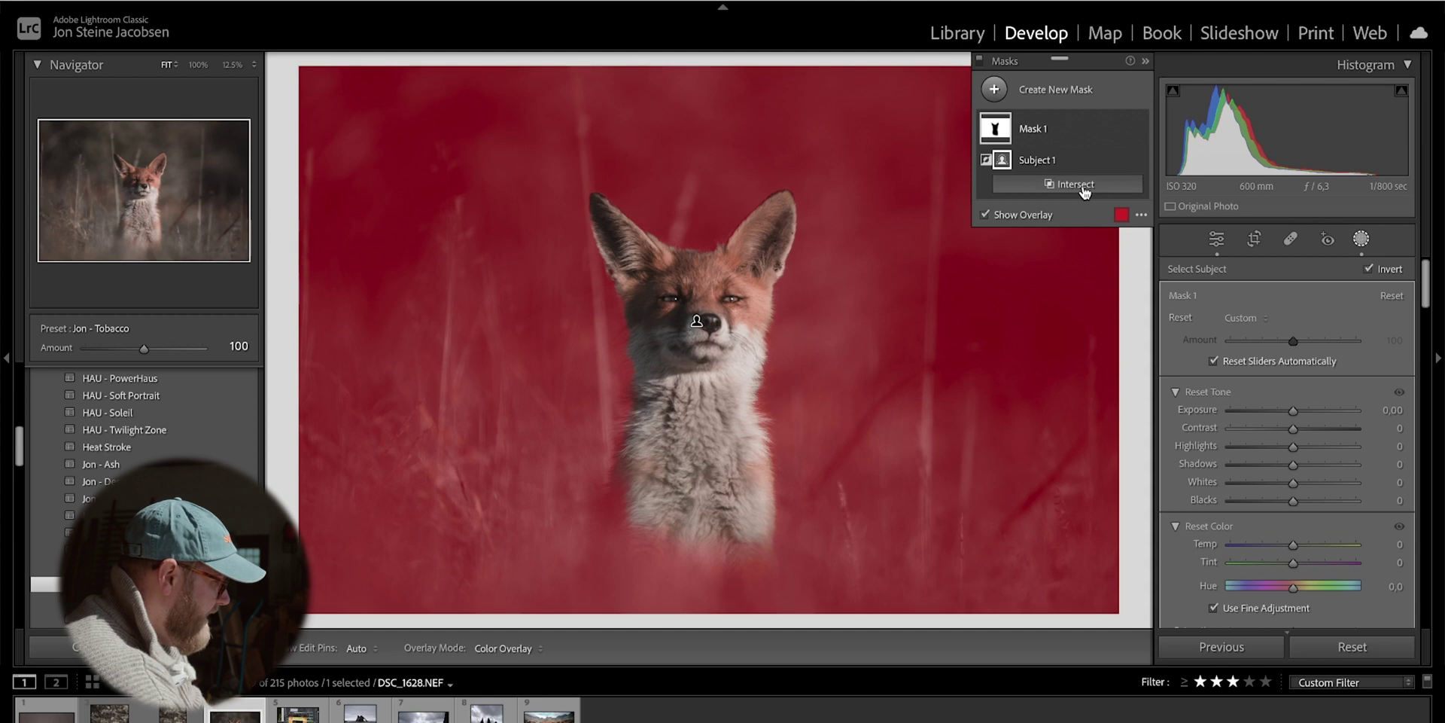
alt+click(1084, 185)
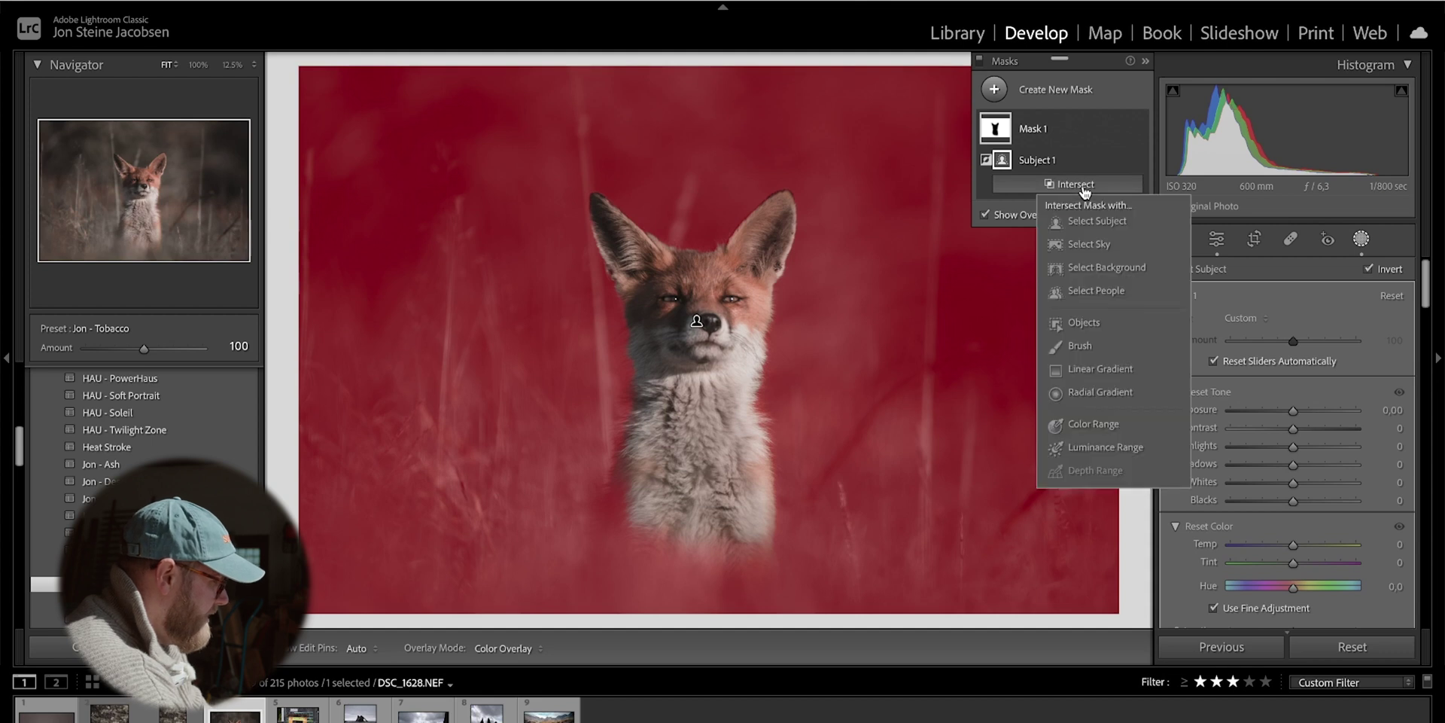
click(1086, 369)
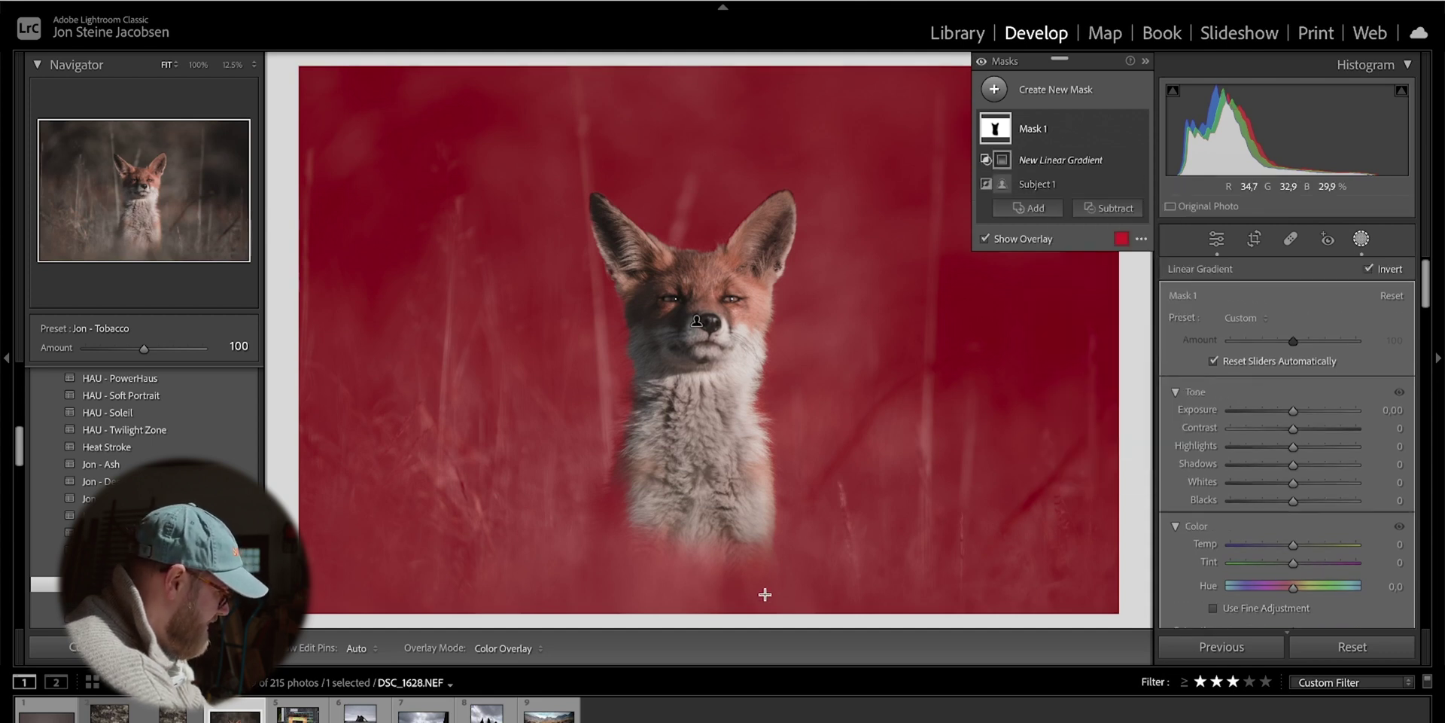
drag(756, 612, 759, 376)
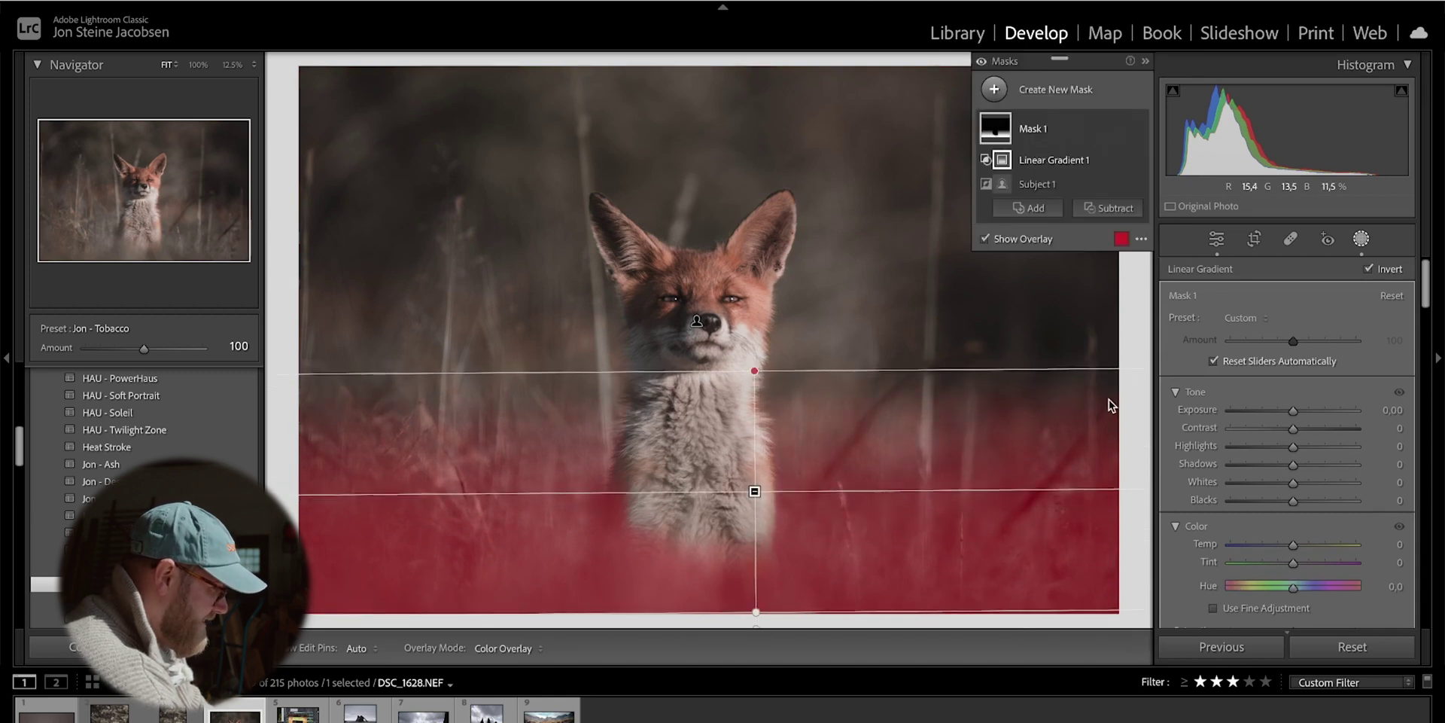
drag(1292, 410, 1287, 413)
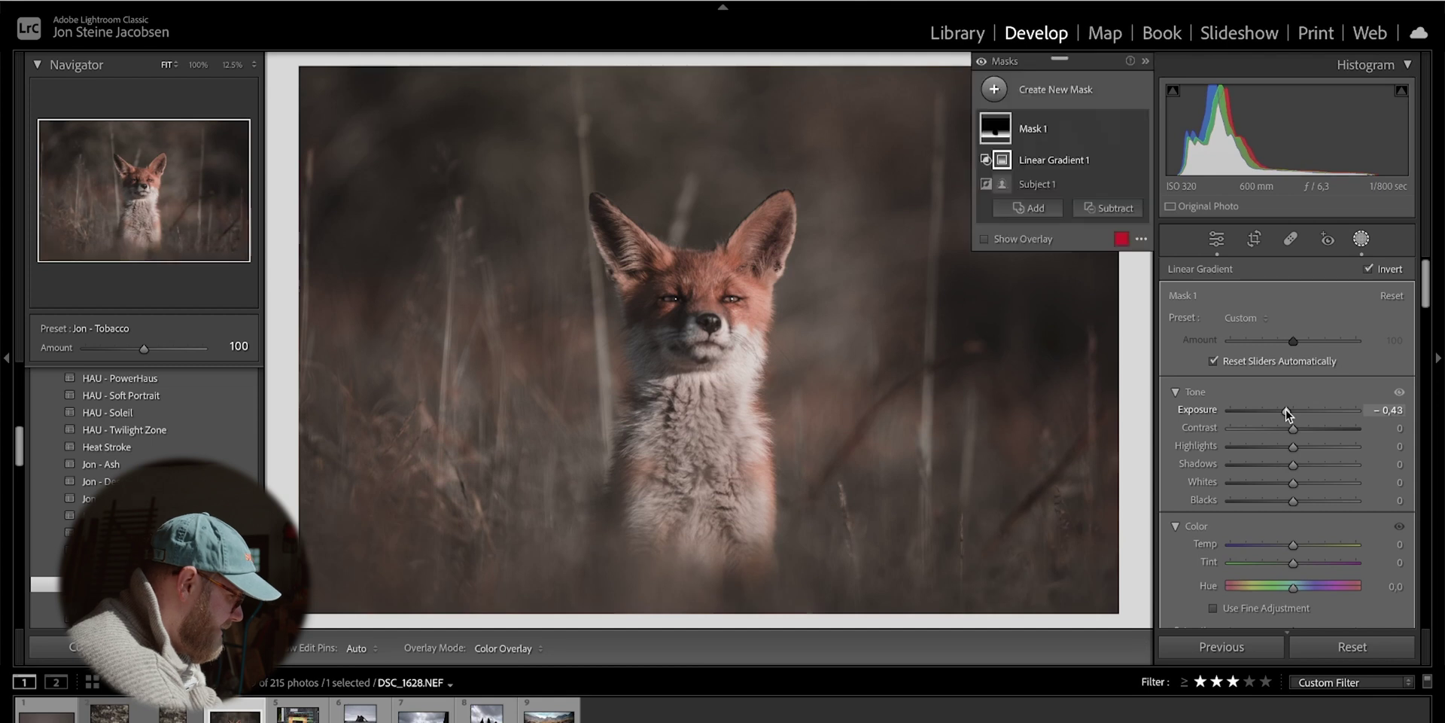
Step: Create a second subject mask of the fox and invert it to cover everything around the animal
click(993, 89)
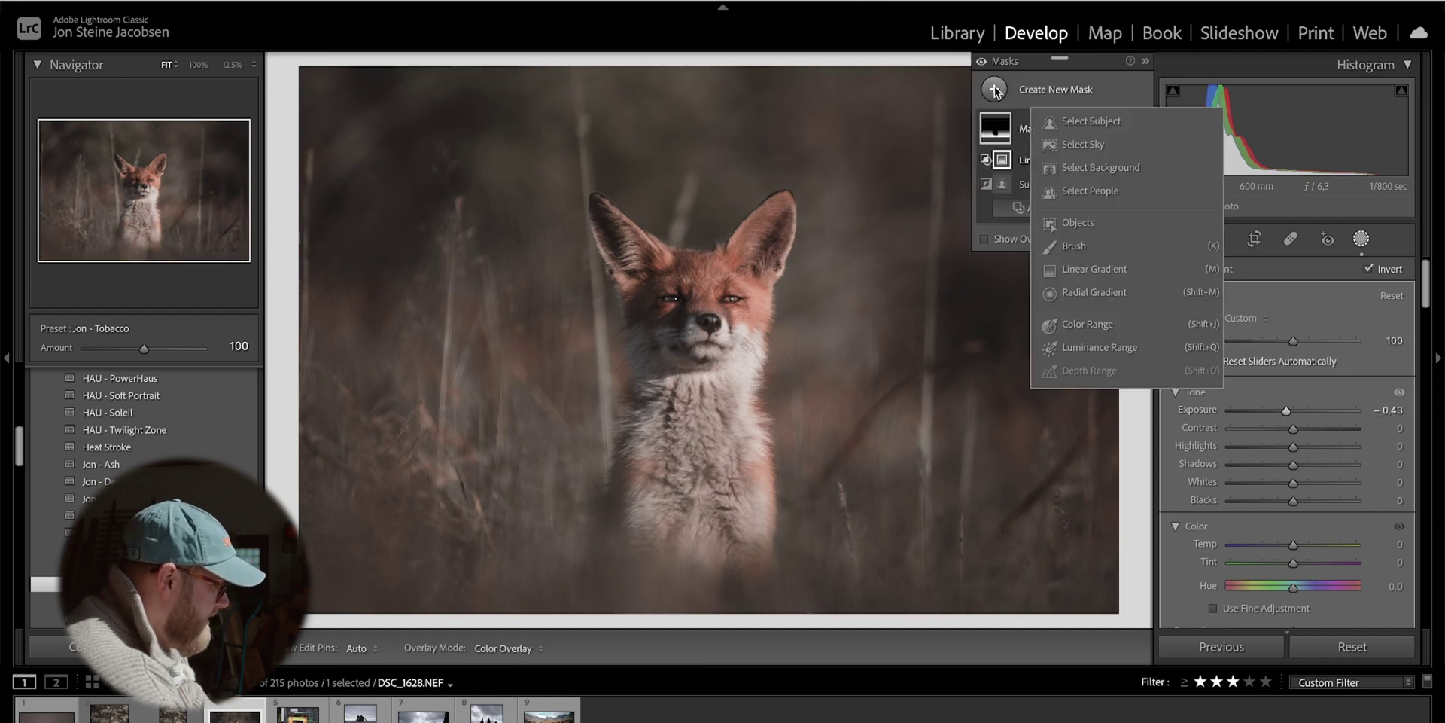
click(1061, 125)
right_click(1046, 133)
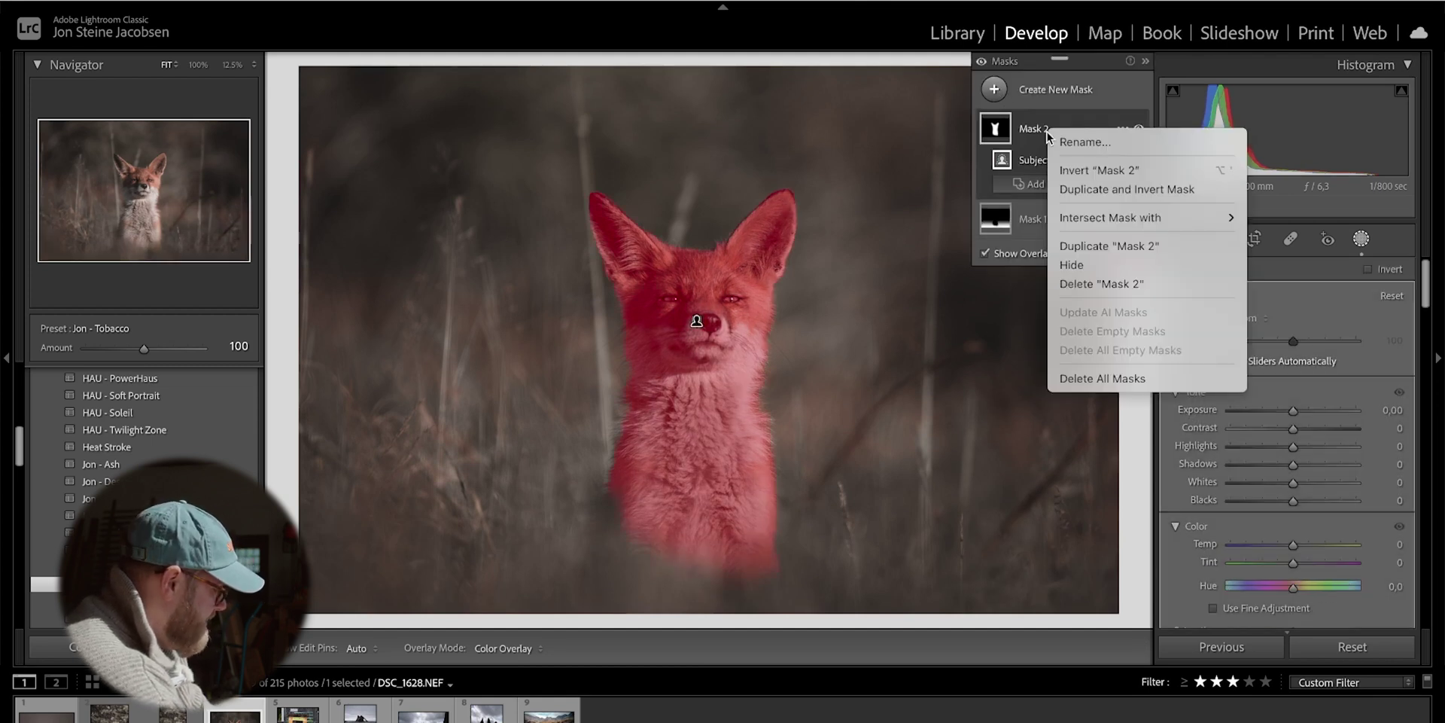
click(1085, 172)
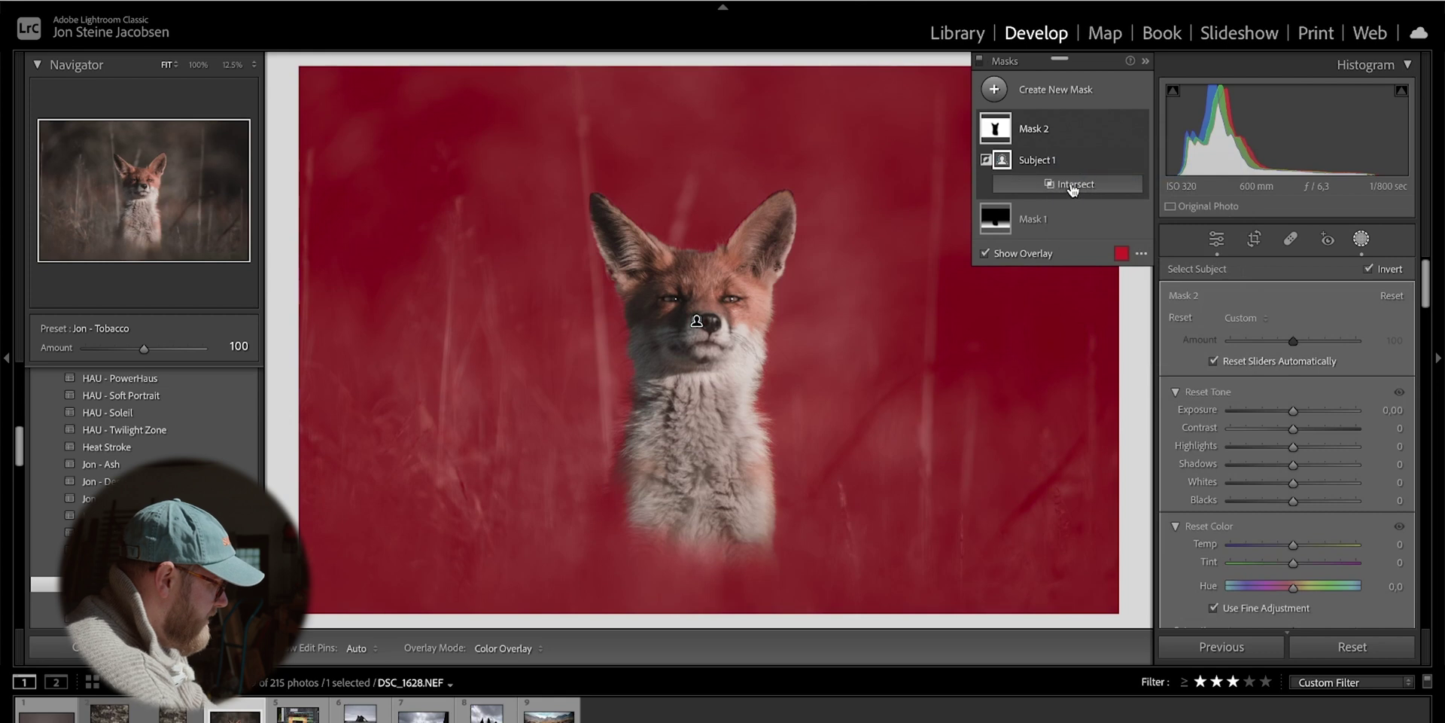
Step: Intersect the second mask with a linear gradient from the photo's upper edge down to the fox's lower chest
click(1072, 186)
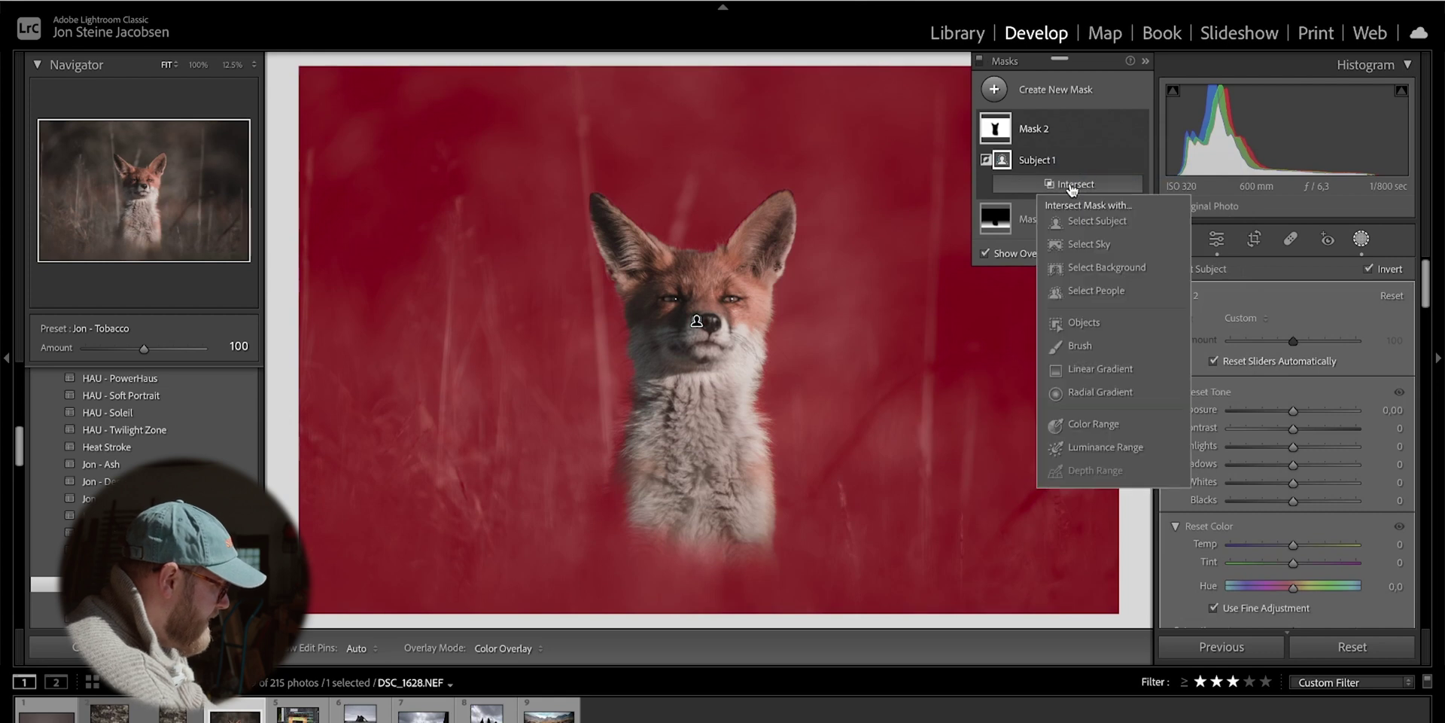
click(1110, 372)
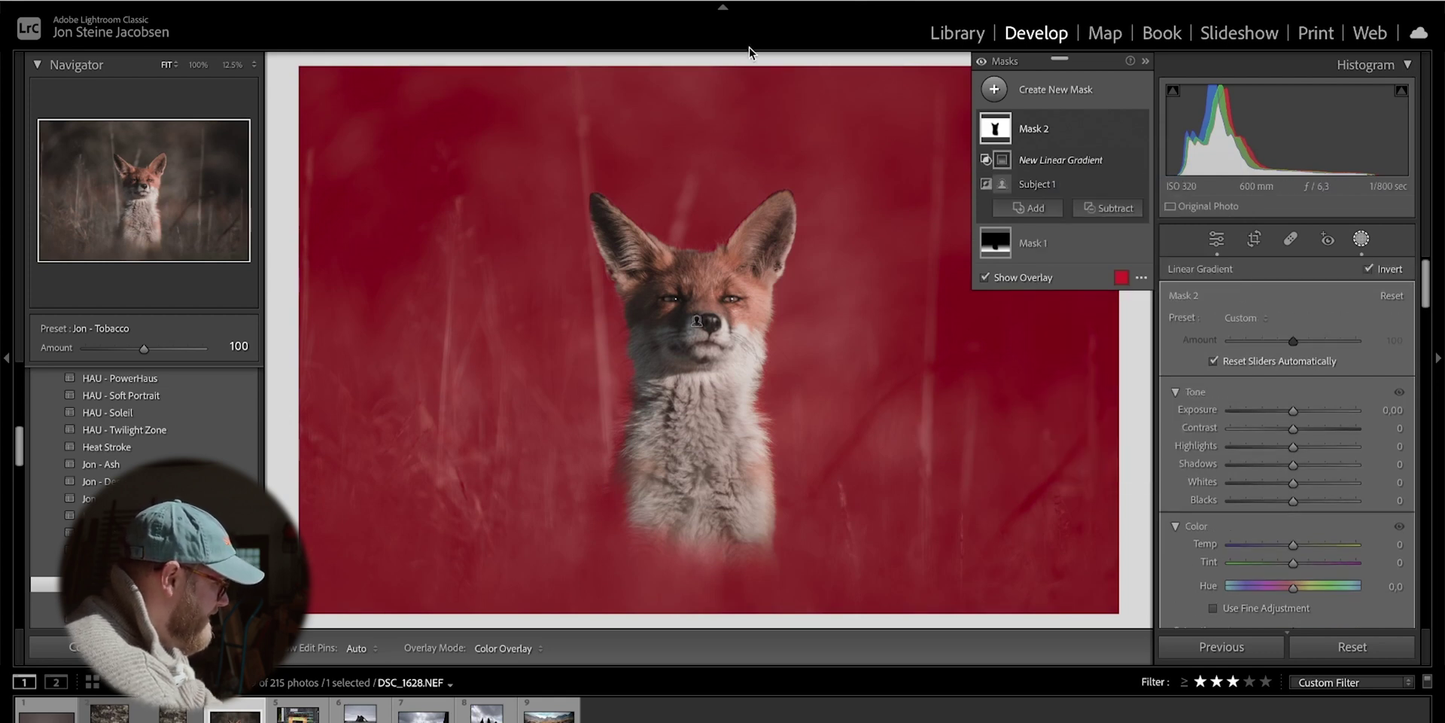
drag(744, 69, 745, 480)
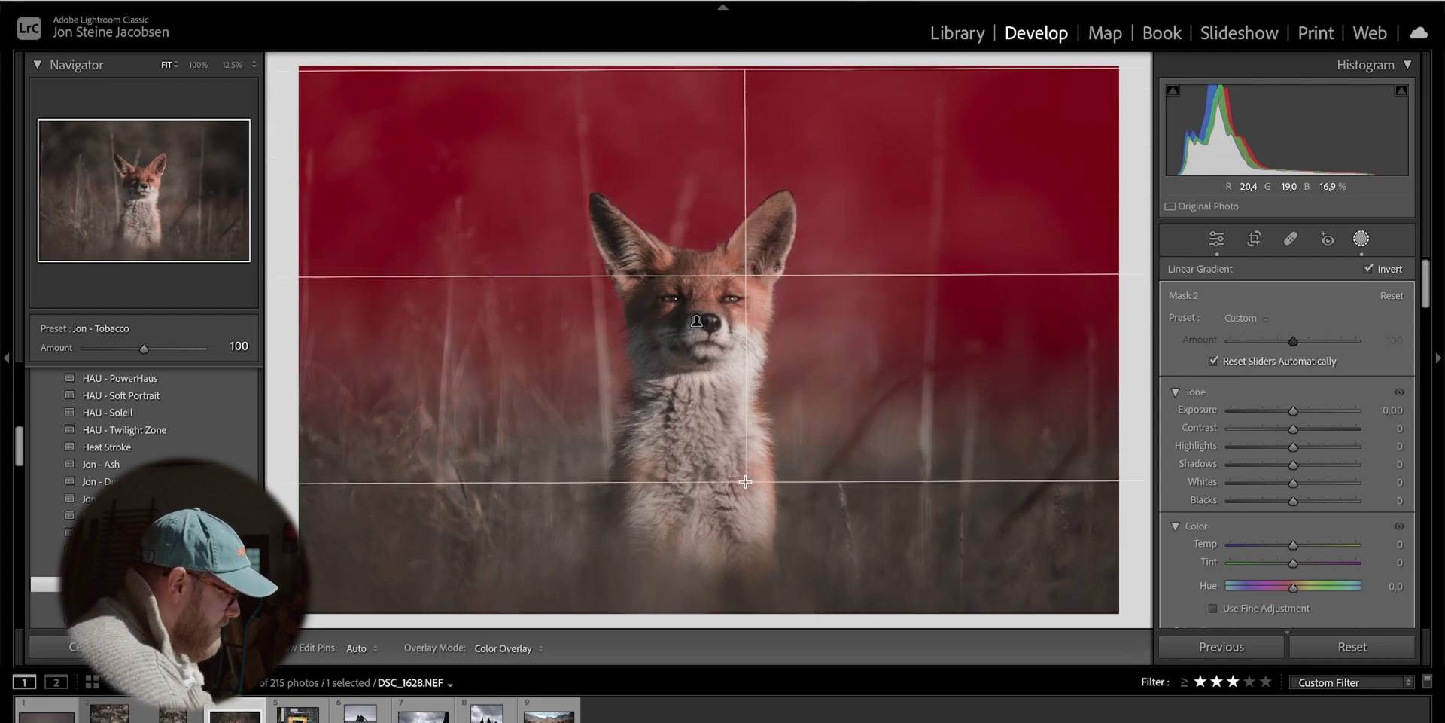
Step: Set Dehaze to −26 for the upper background mask and adjust its tone slightly
scroll(1223, 503, down, 6)
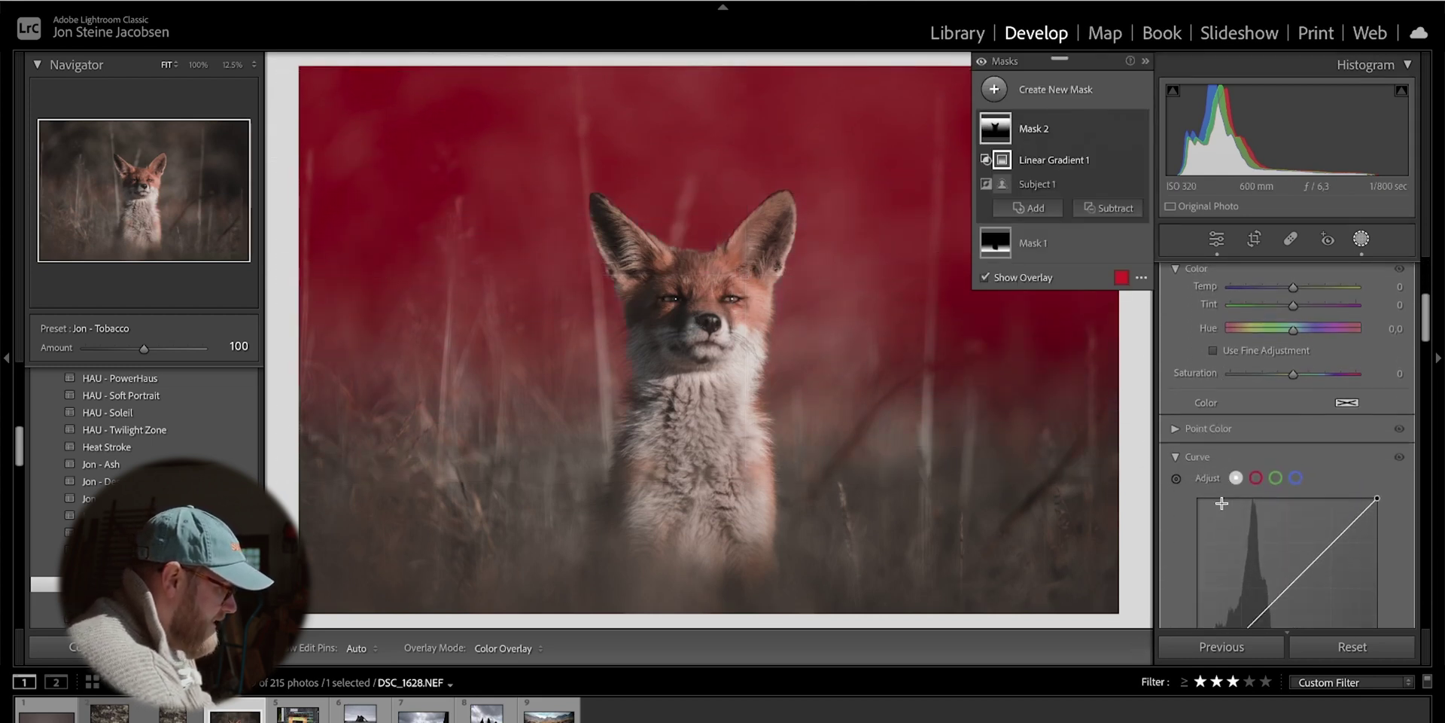
scroll(1226, 472, down, 5)
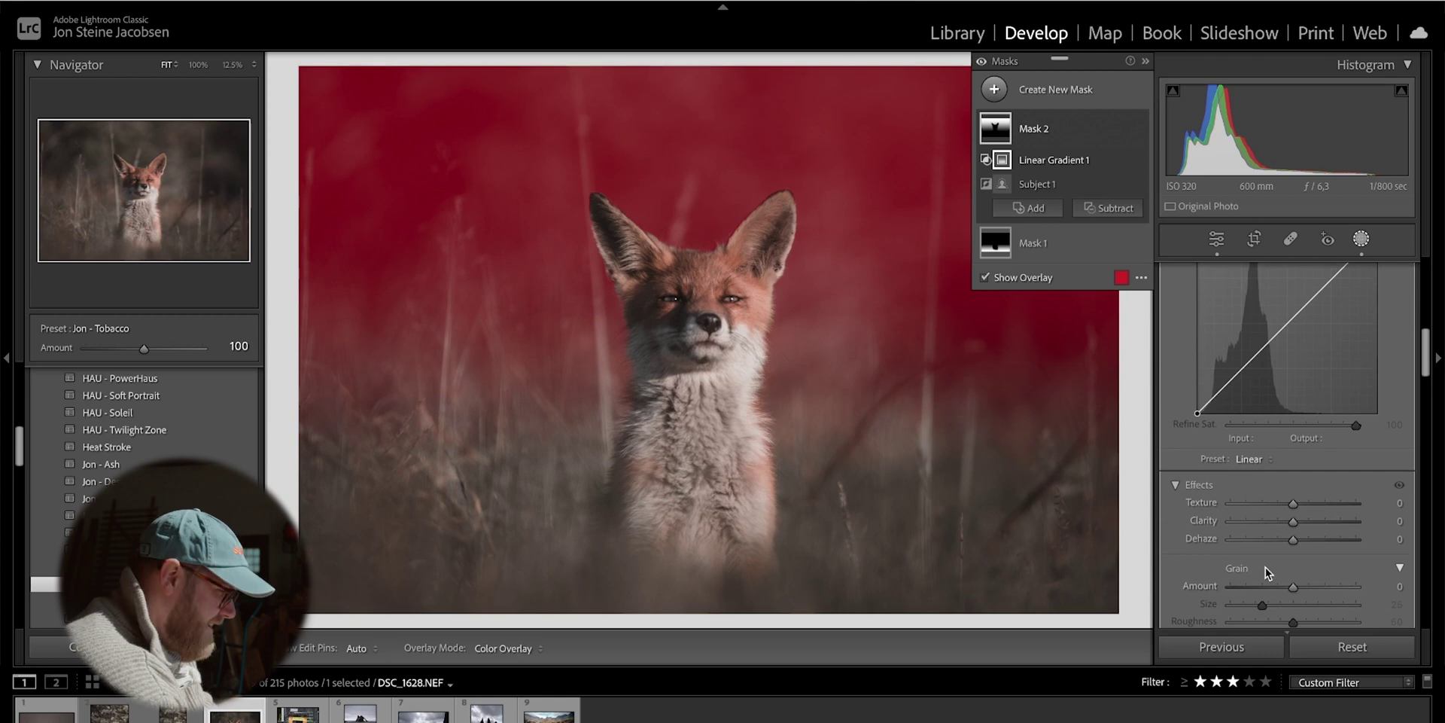
mouse_move(1290, 545)
mouse_down()
mouse_move(1258, 543)
mouse_move(1277, 541)
mouse_up()
scroll(1302, 516, up, 8)
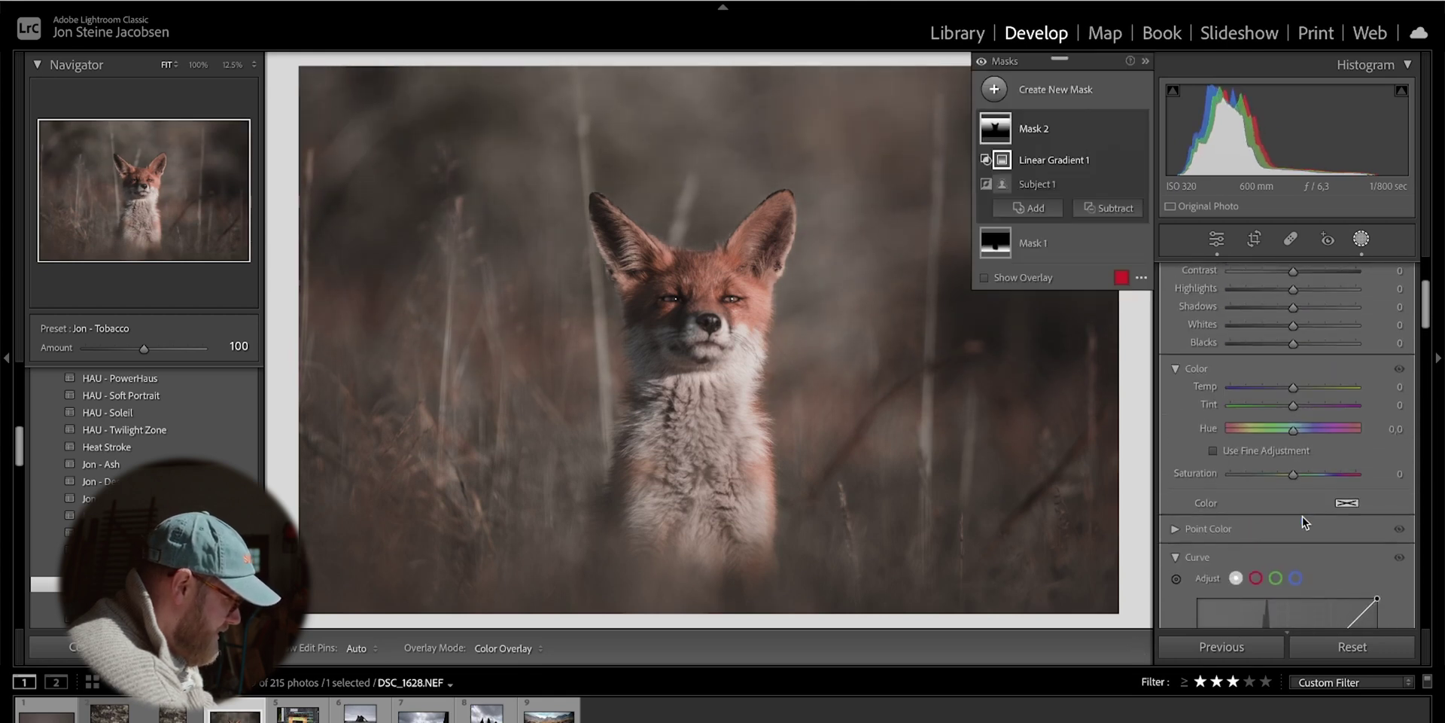
drag(1296, 326, 1298, 313)
scroll(1296, 325, up, 2)
Step: Lift the black point of the mask's tone curve to output 16 and leave masking
scroll(1252, 464, down, 6)
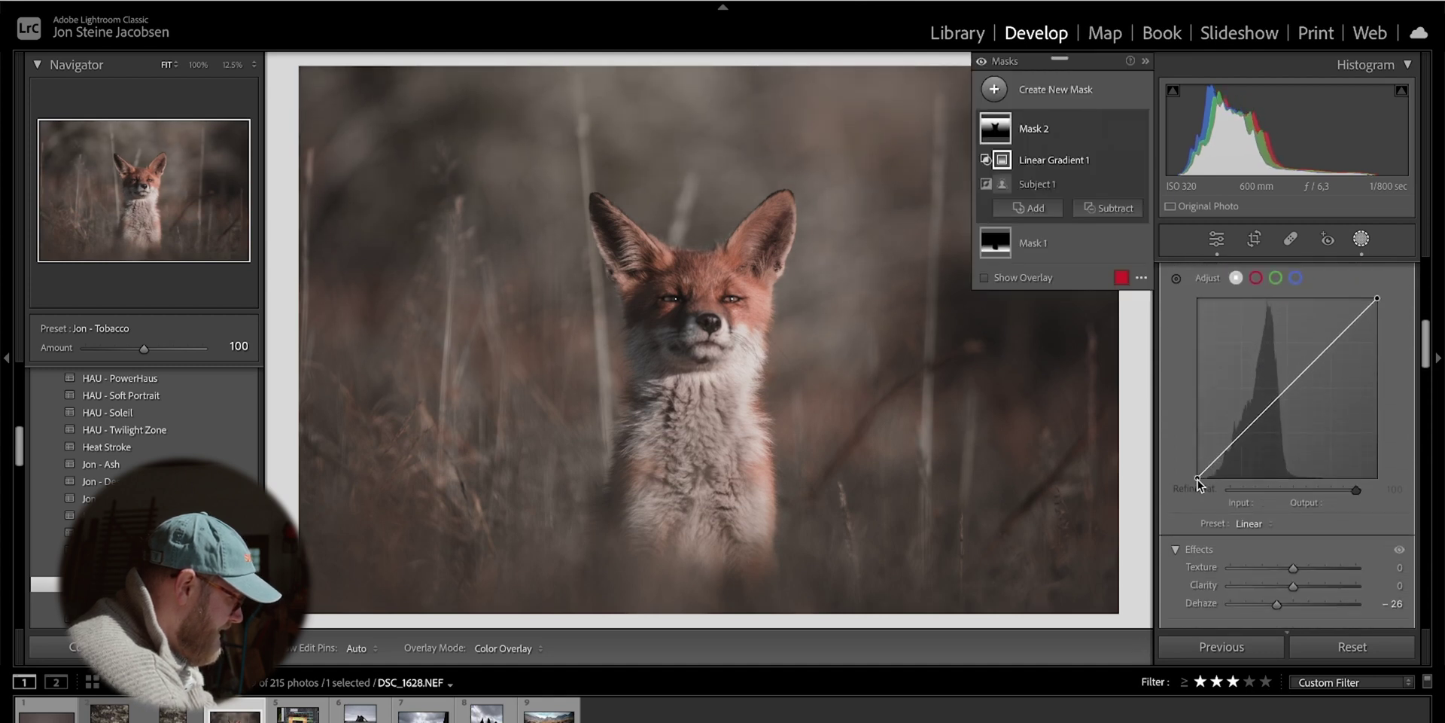
scroll(1203, 457, up, 1)
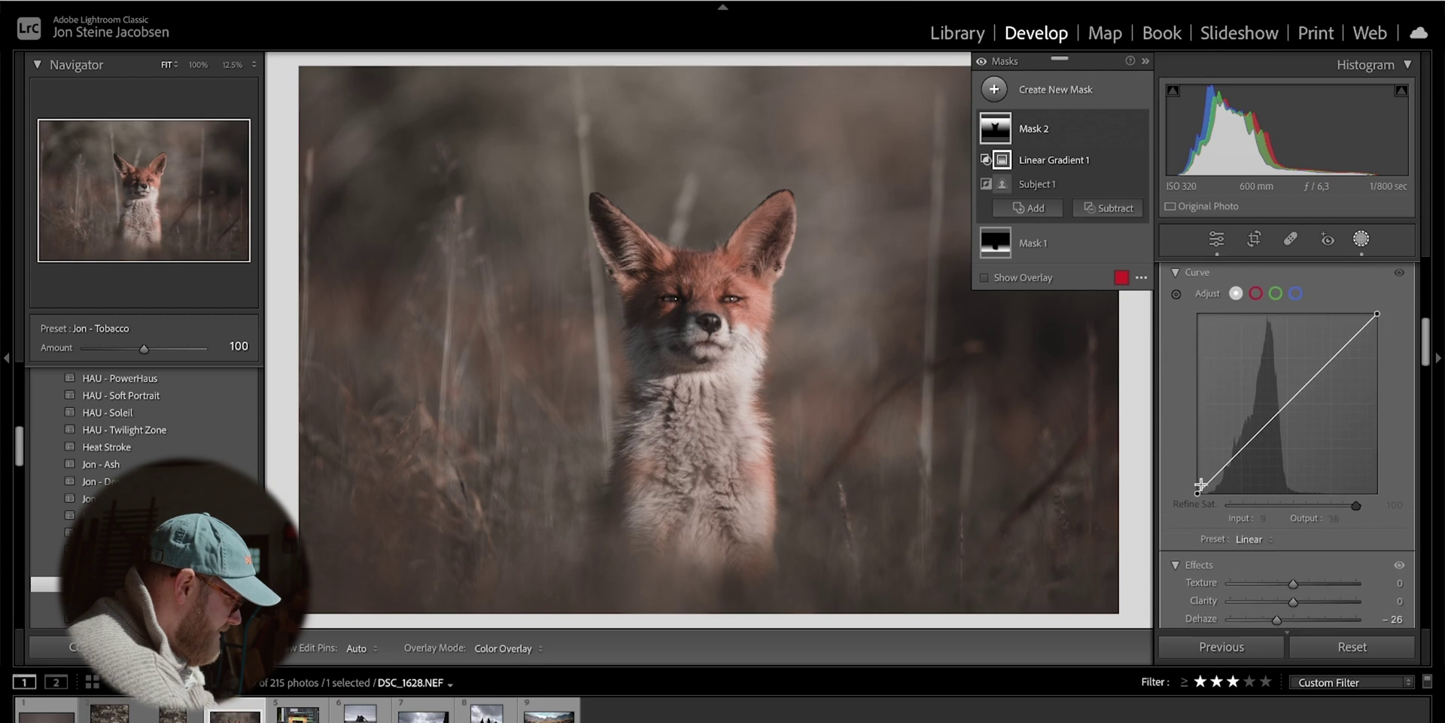
drag(1198, 492, 1193, 479)
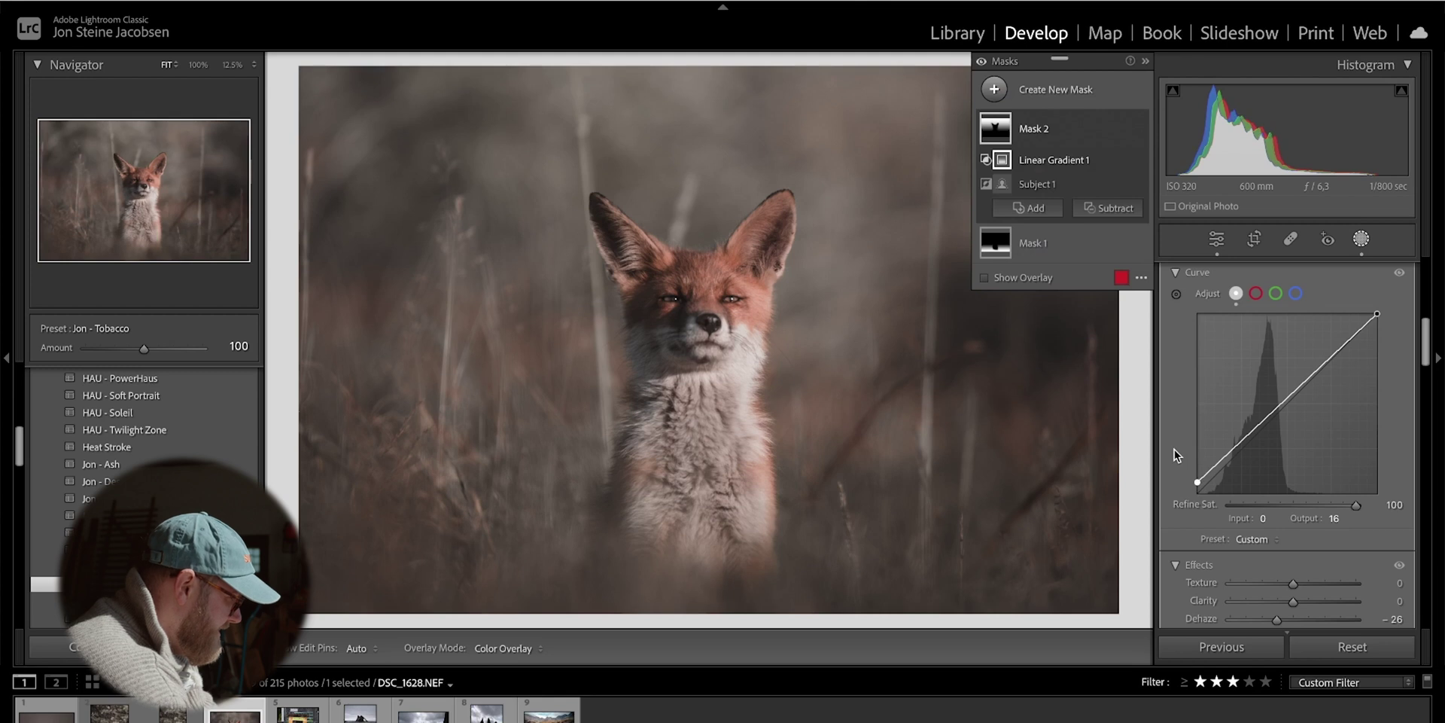
click(1216, 239)
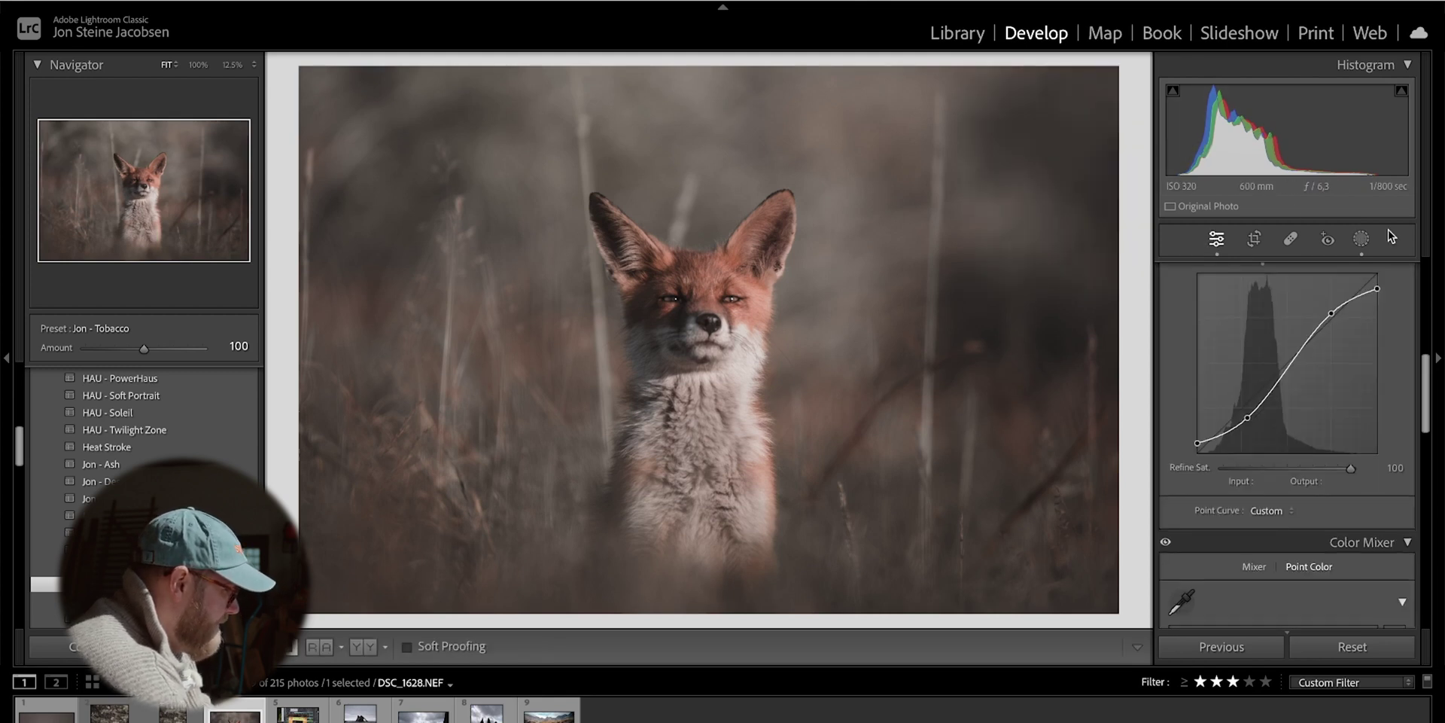
Step: In the backpack photo, add a linear gradient mask placed beyond the upper edge so that it covers the whole image
click(1361, 238)
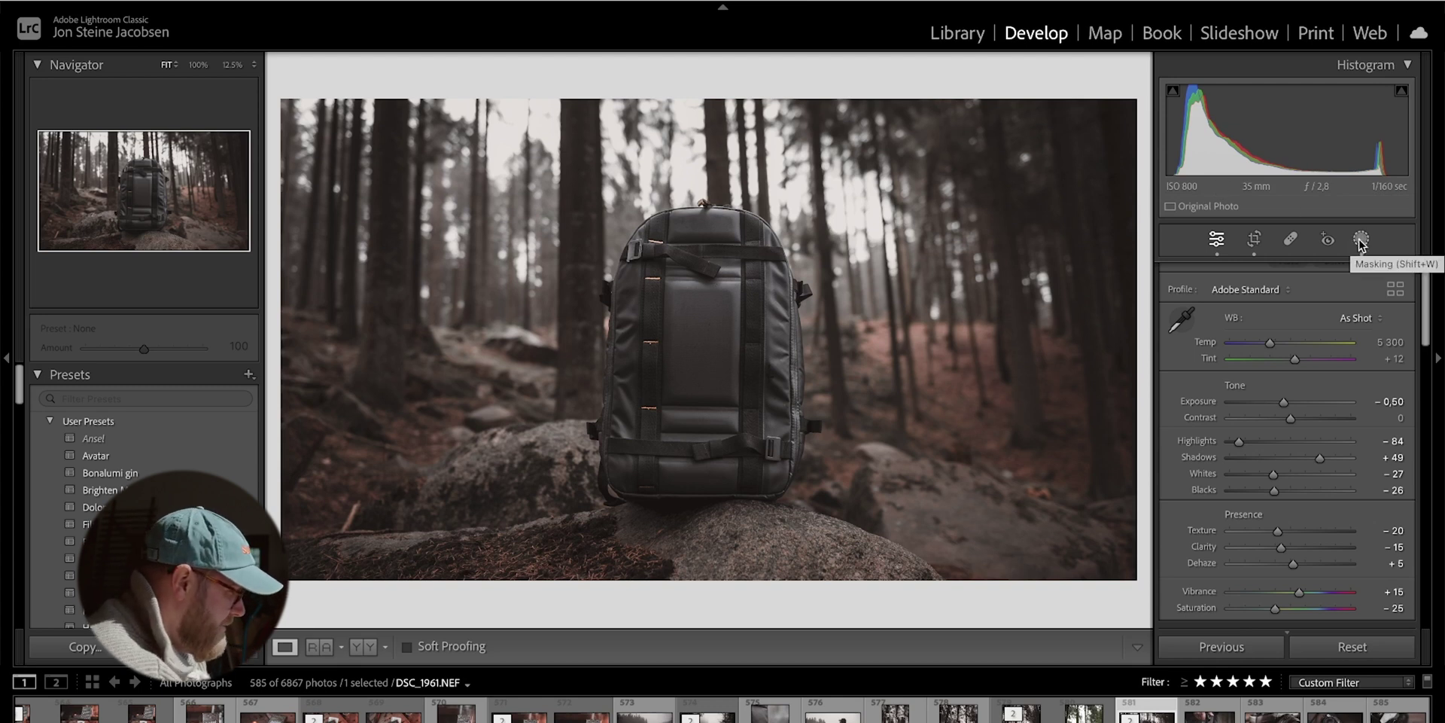
click(1361, 239)
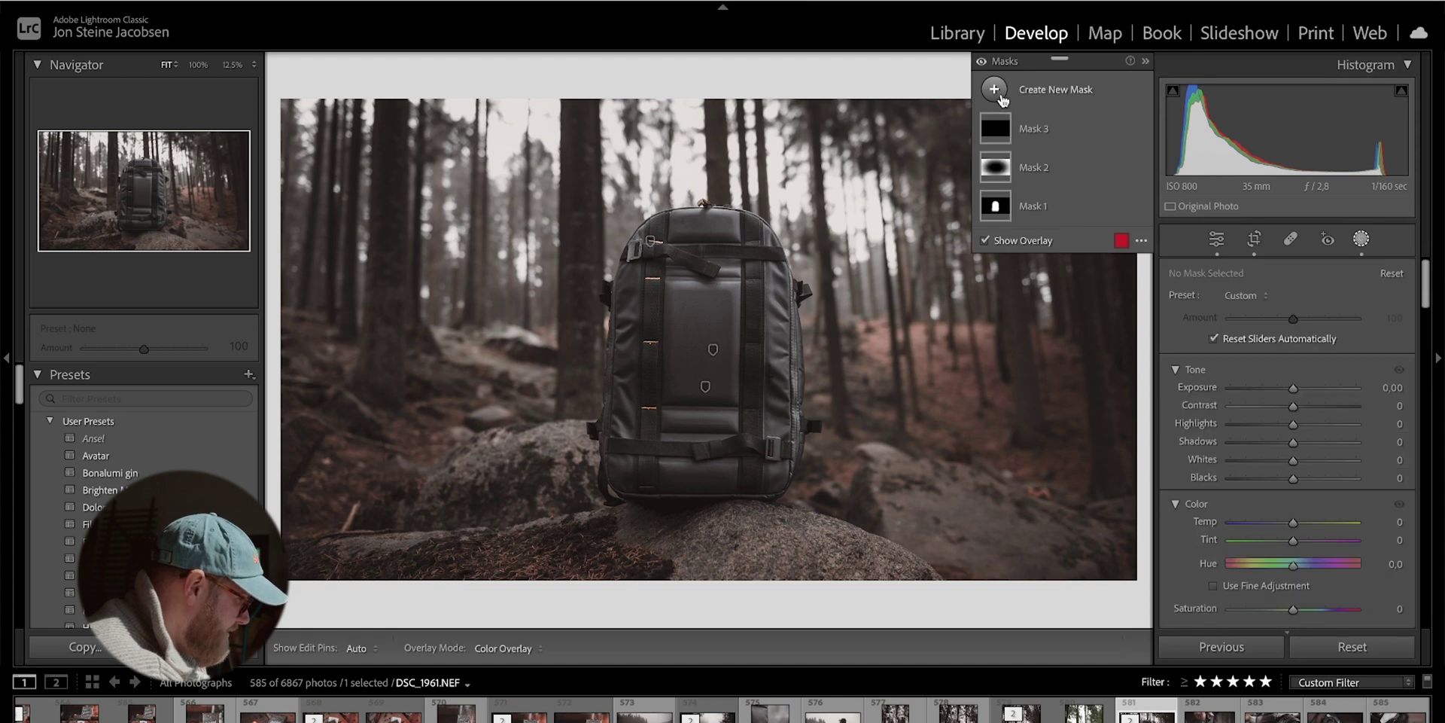
click(999, 94)
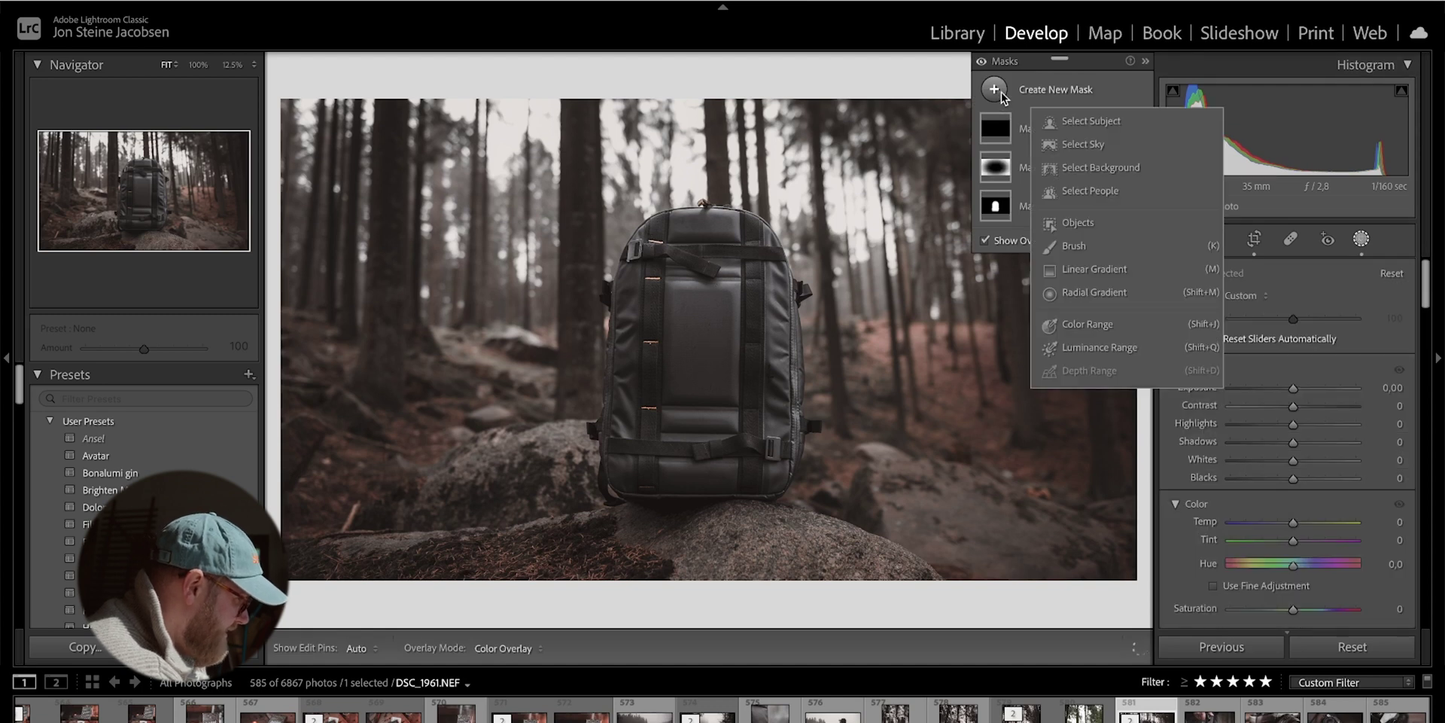
click(1111, 291)
drag(734, 578, 731, 70)
drag(639, 578, 657, 55)
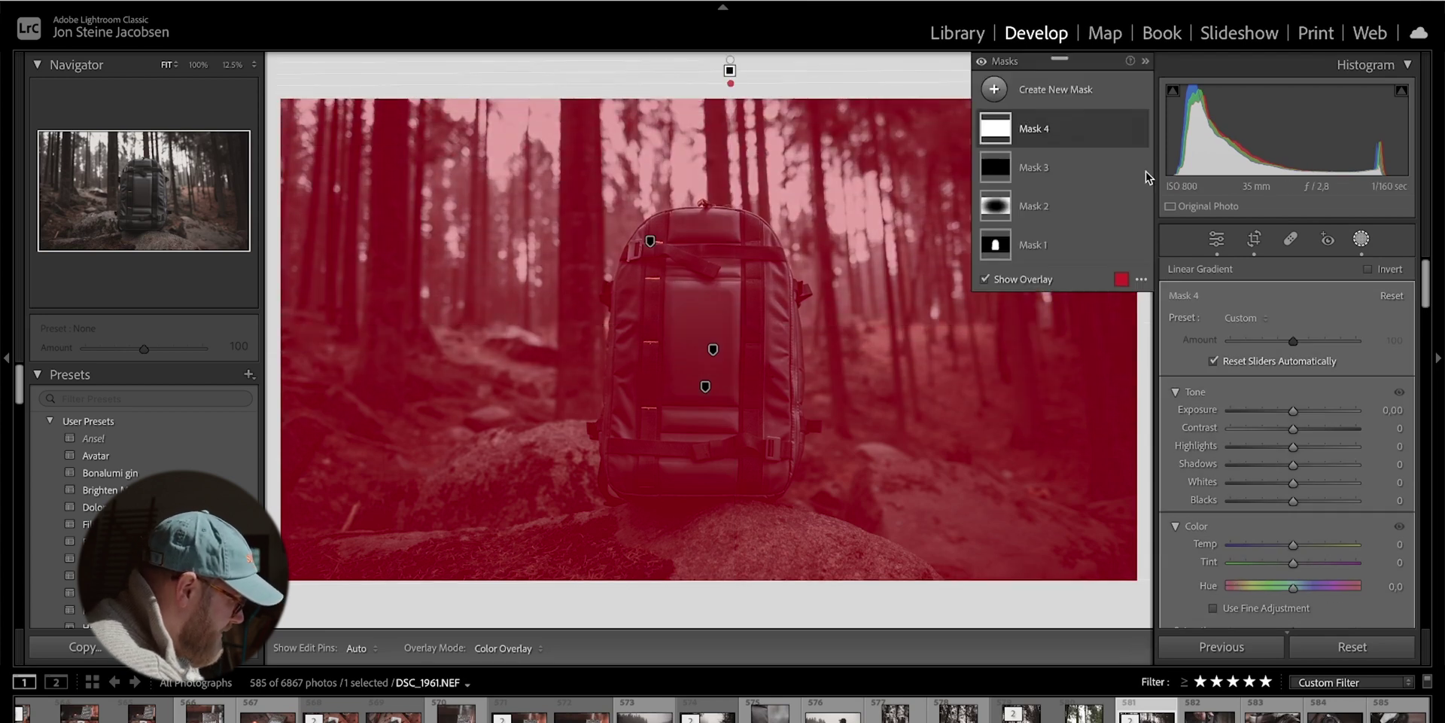
Step: Intersect the gradient mask with a luminance range sampled from the bright sky between the trees, and narrow the range toward the highlights
key(alt)
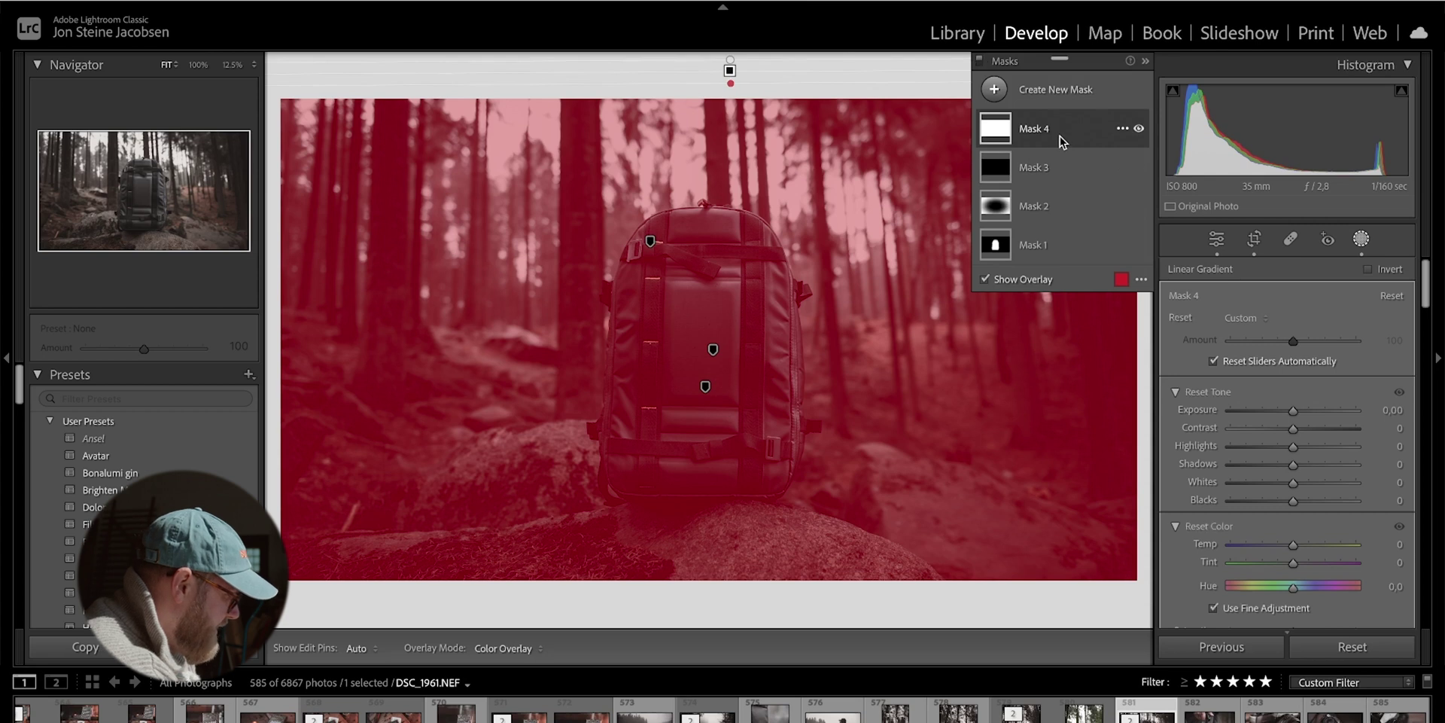
click(1064, 134)
click(1065, 184)
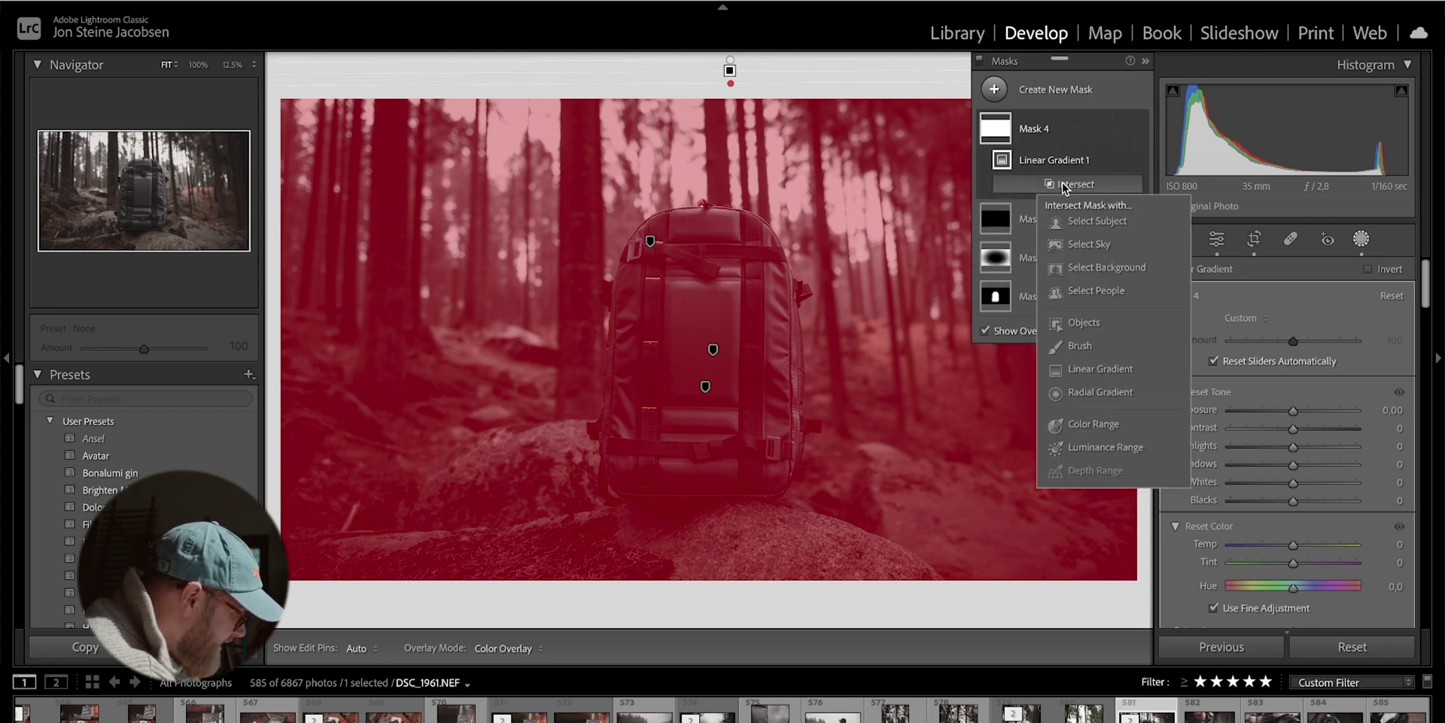
click(1106, 447)
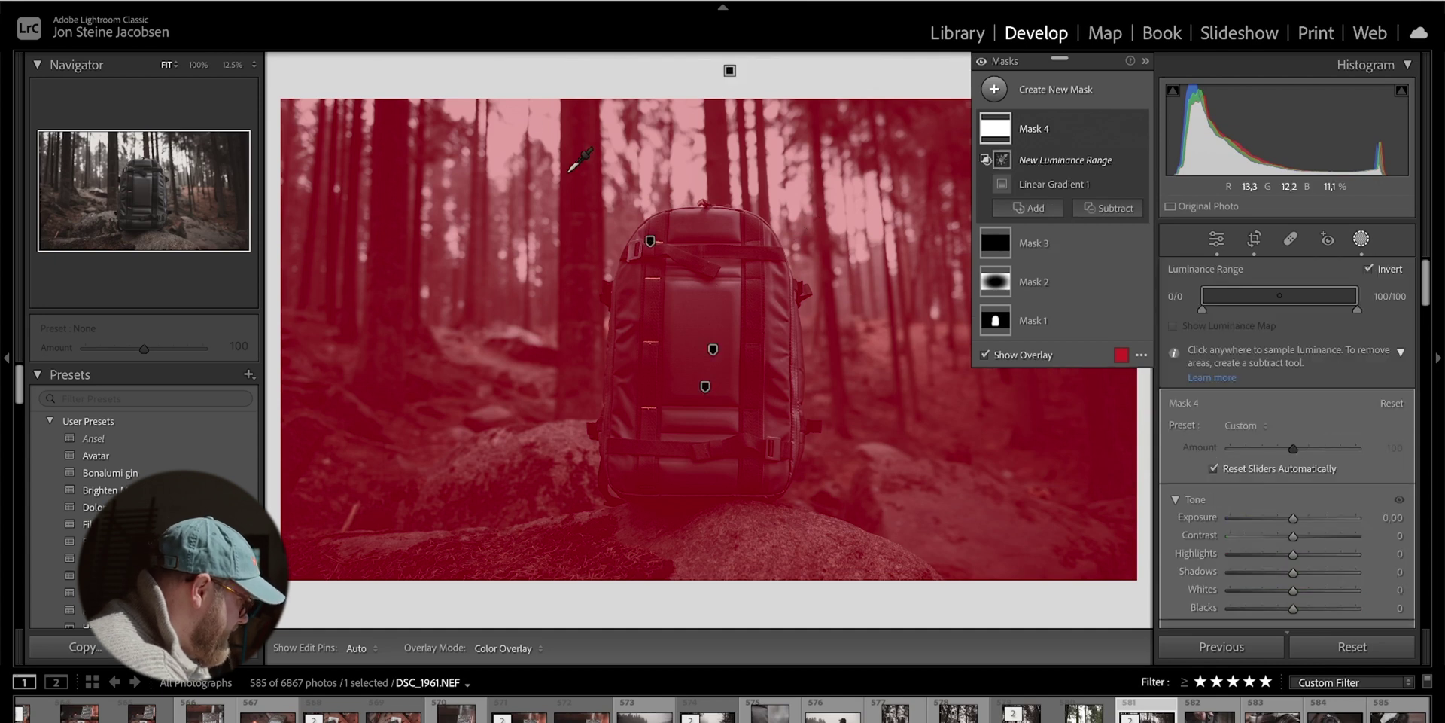
click(502, 137)
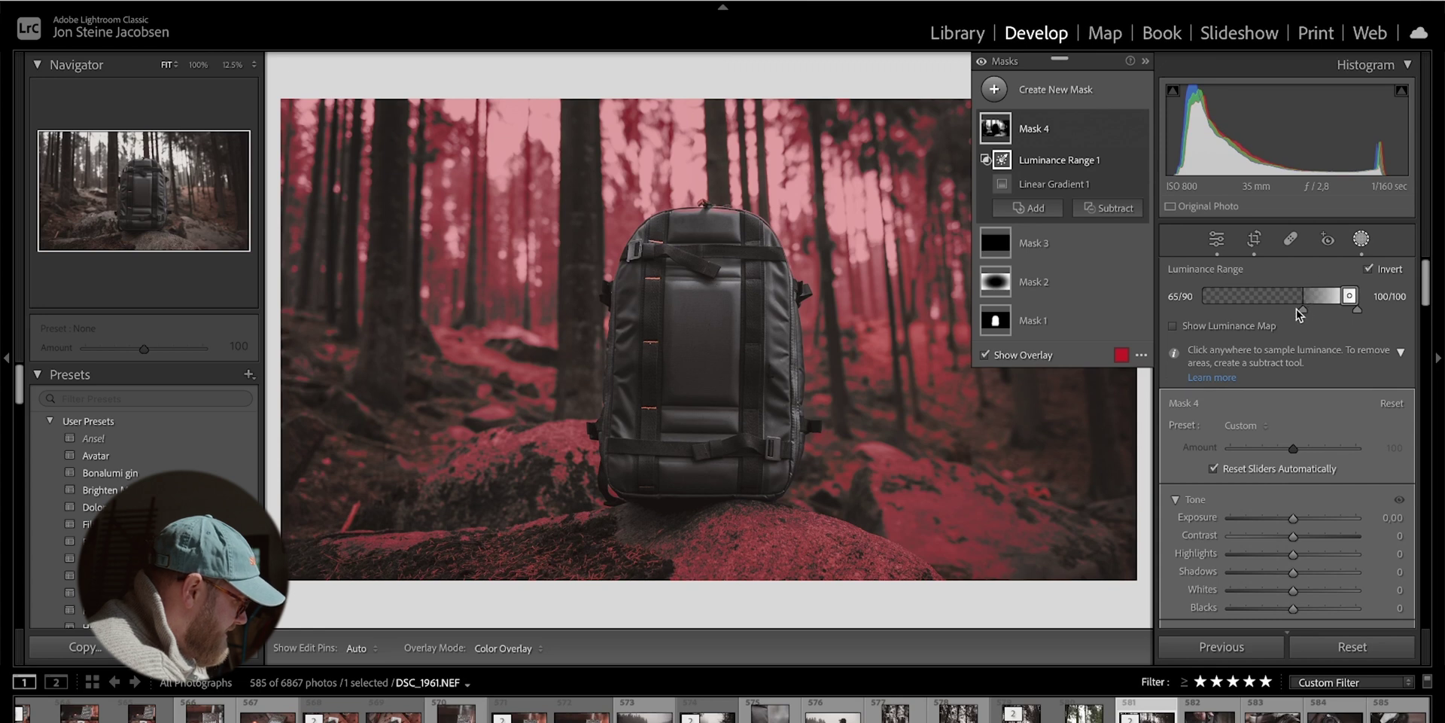
mouse_move(1304, 315)
mouse_down()
mouse_move(1291, 313)
mouse_move(1350, 302)
mouse_move(1318, 317)
mouse_up()
Step: Soften the bright background mask by setting Texture to −13, Clarity to −13 and Dehaze to −17
scroll(1284, 445, down, 10)
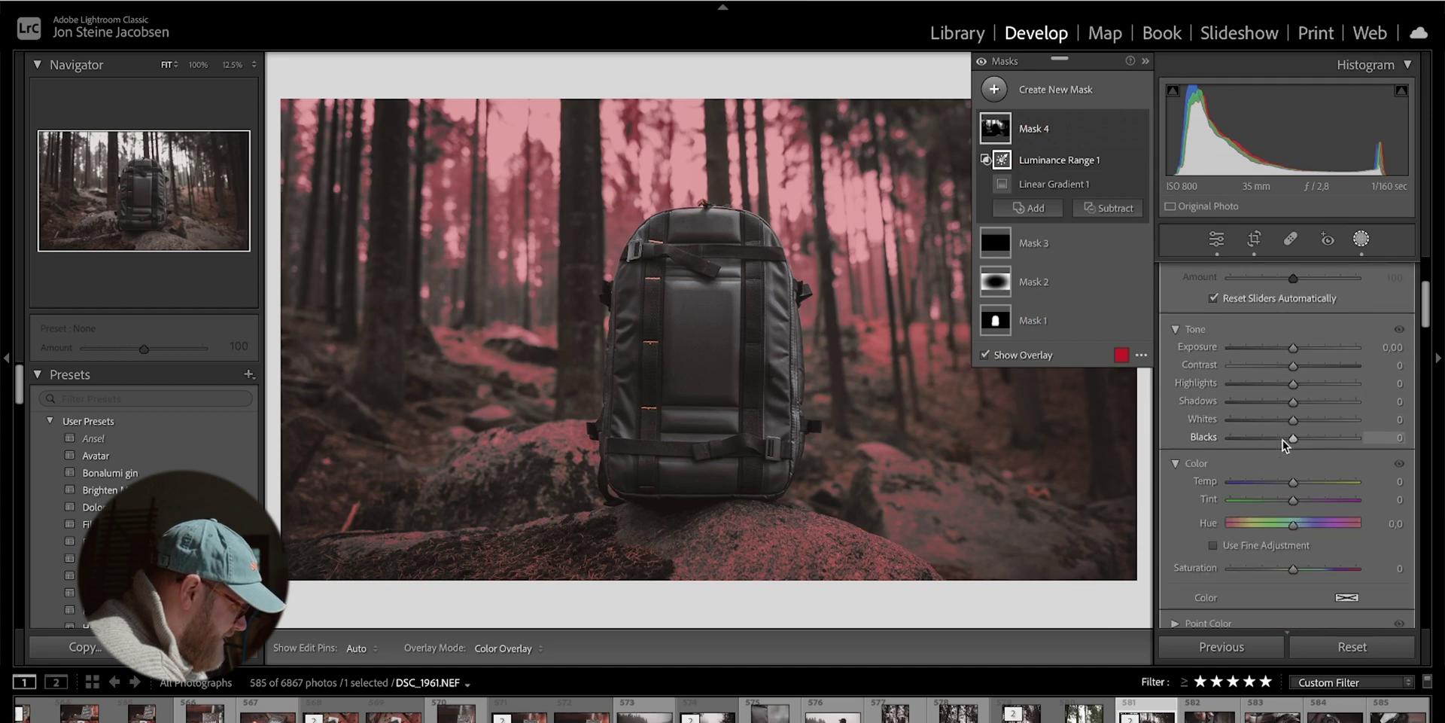
scroll(1282, 467, down, 10)
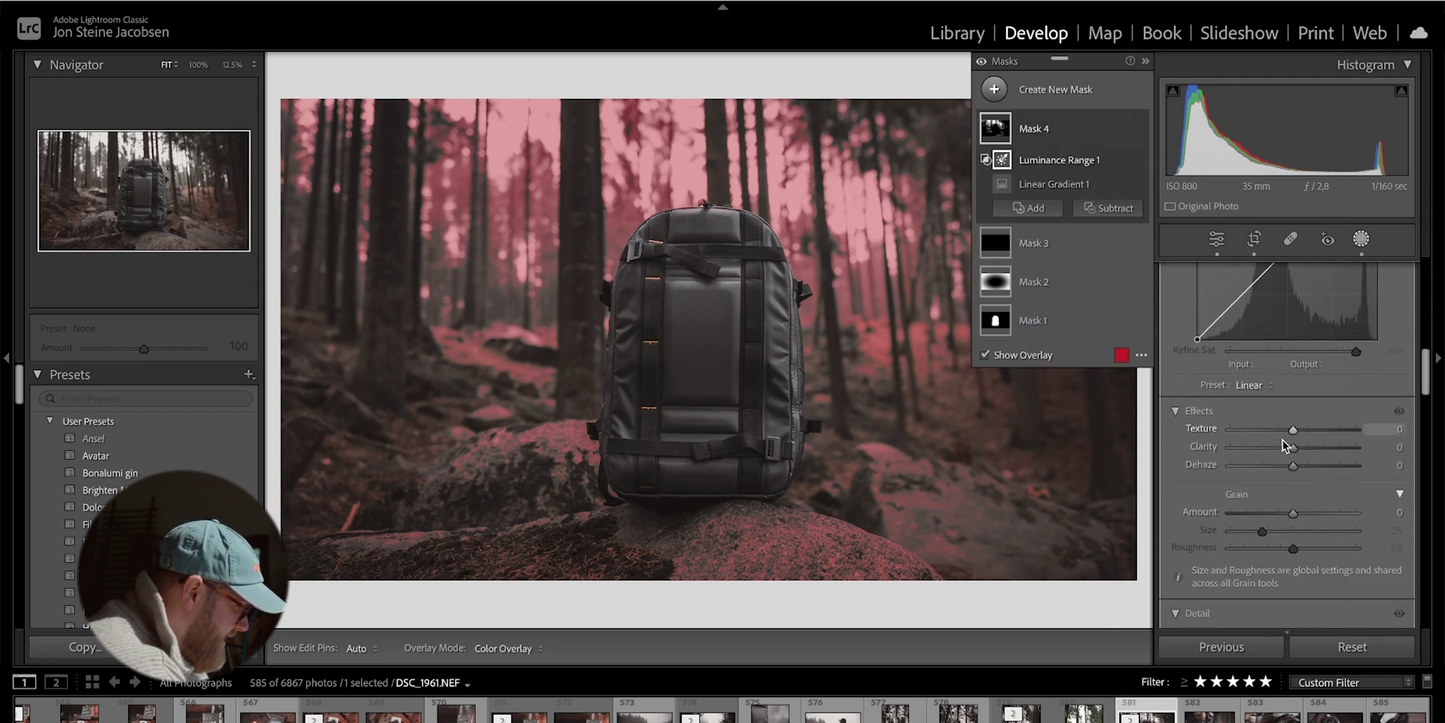
drag(1293, 468, 1286, 427)
Step: Set the mask's exposure to 0,28, highlights to −6 and whites to 4, and hide the mask to compare its effect
scroll(1243, 452, up, 8)
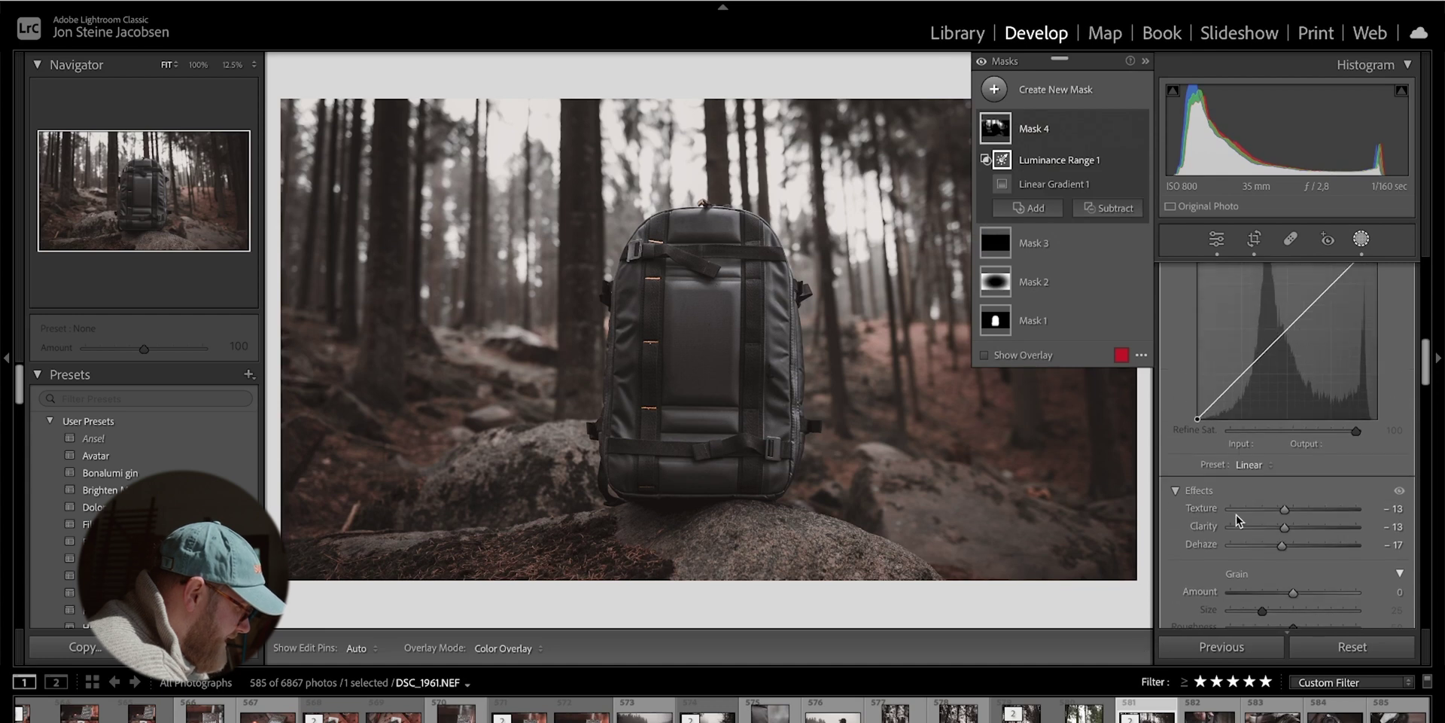
scroll(1235, 515, up, 10)
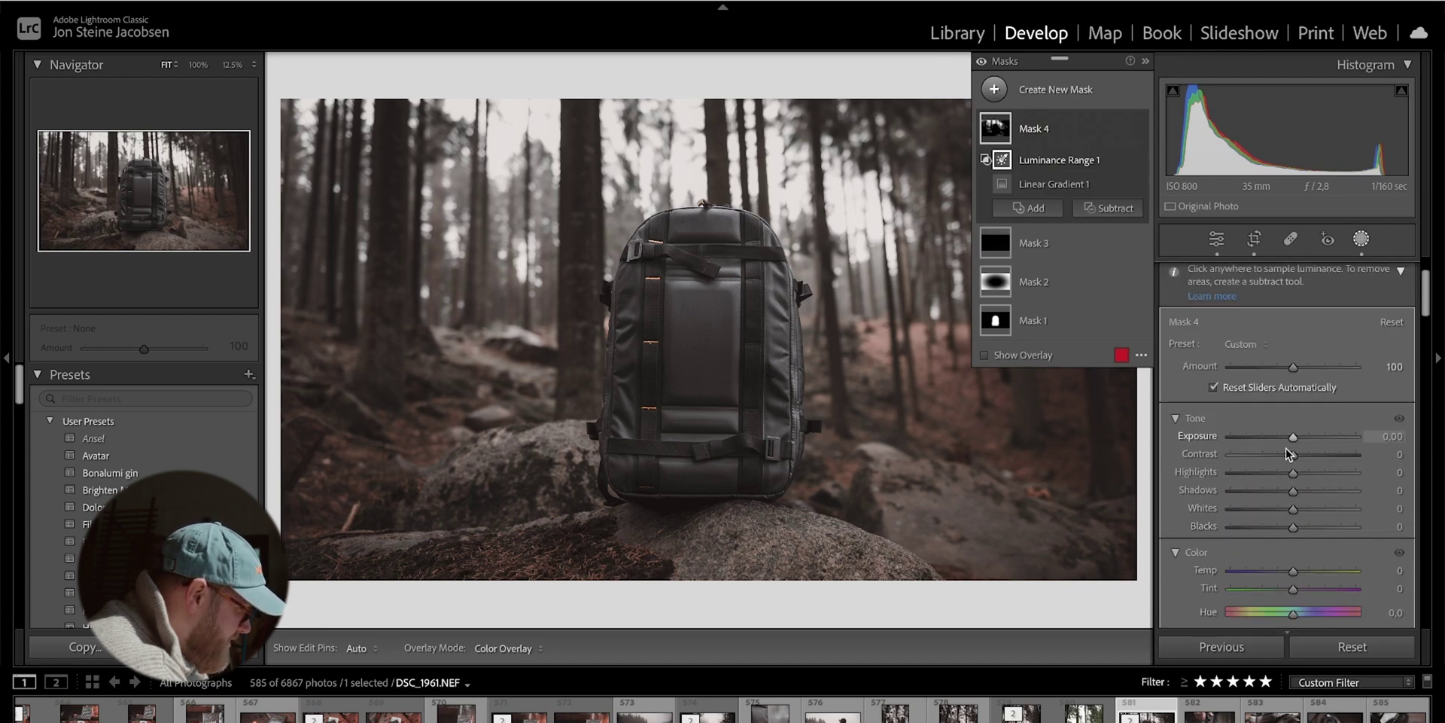
drag(1293, 441, 1297, 440)
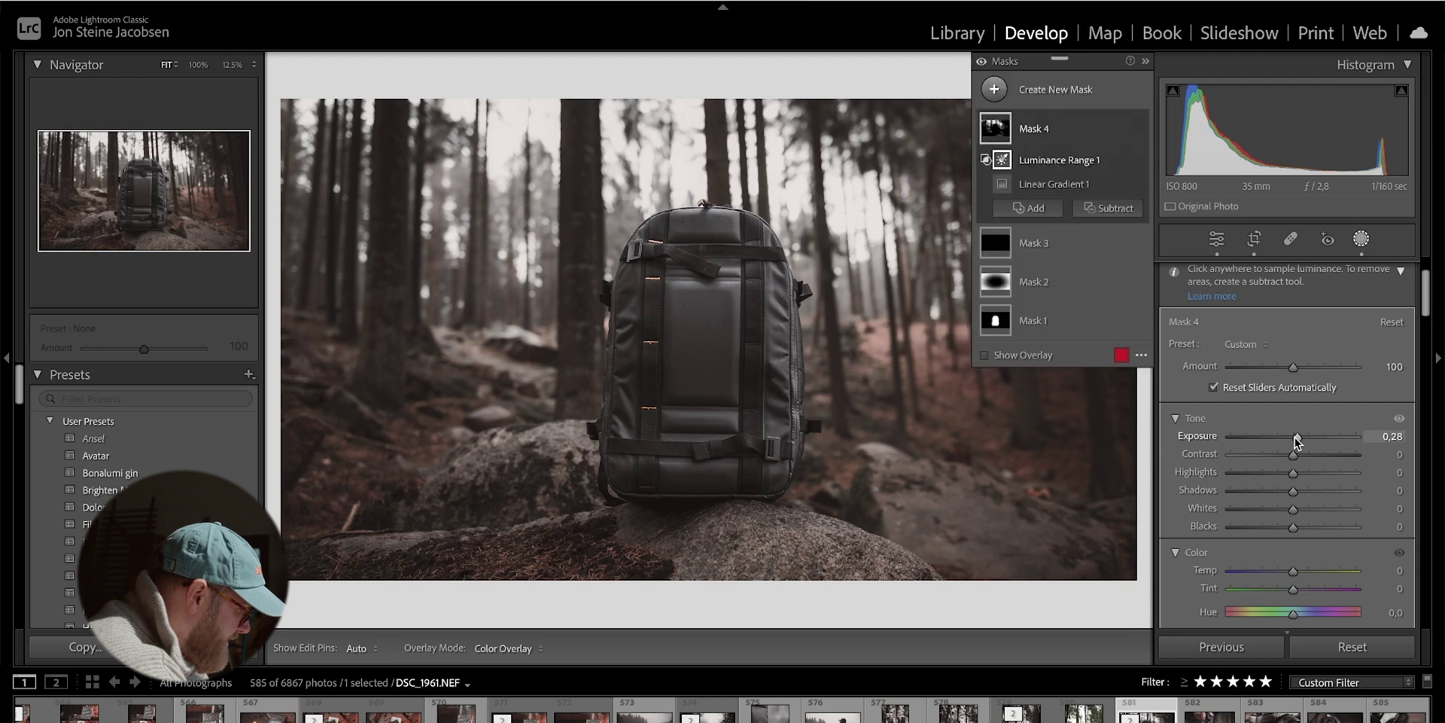
drag(1293, 511, 1292, 478)
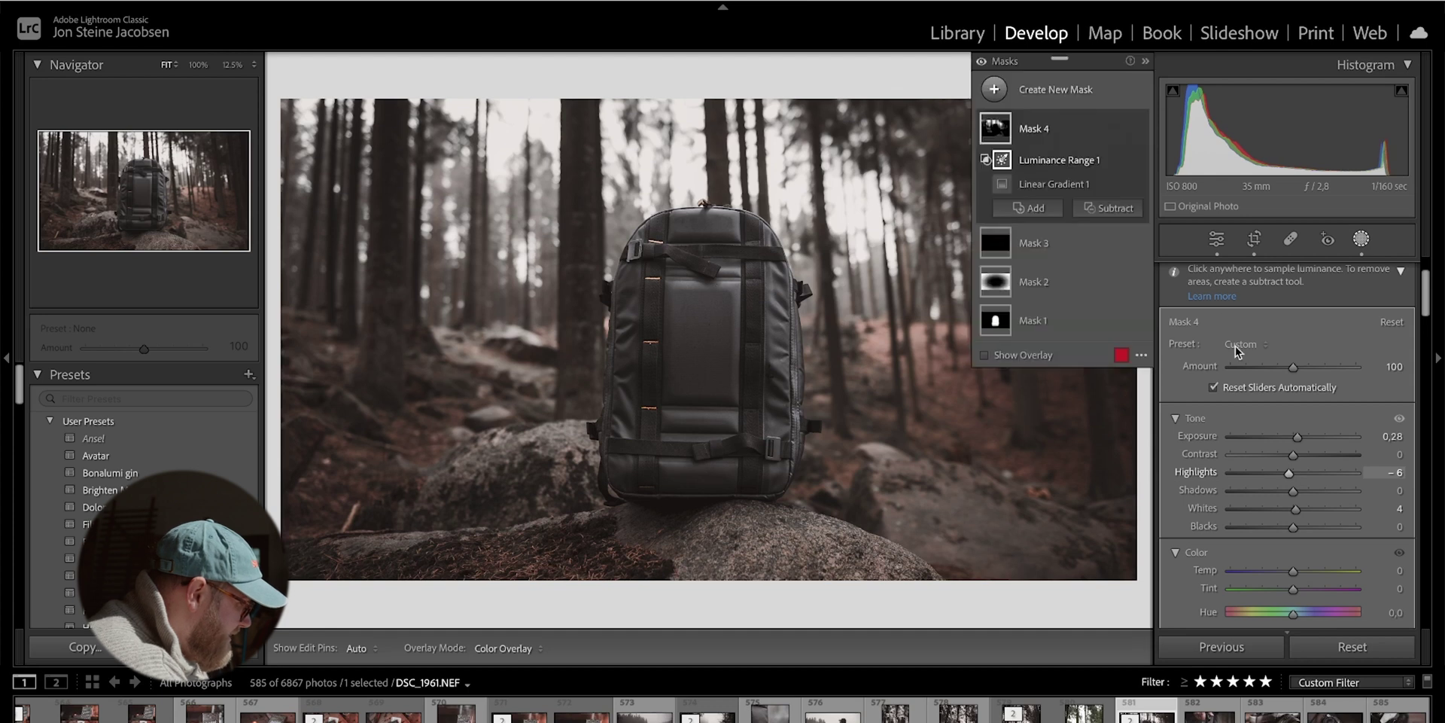
click(1140, 131)
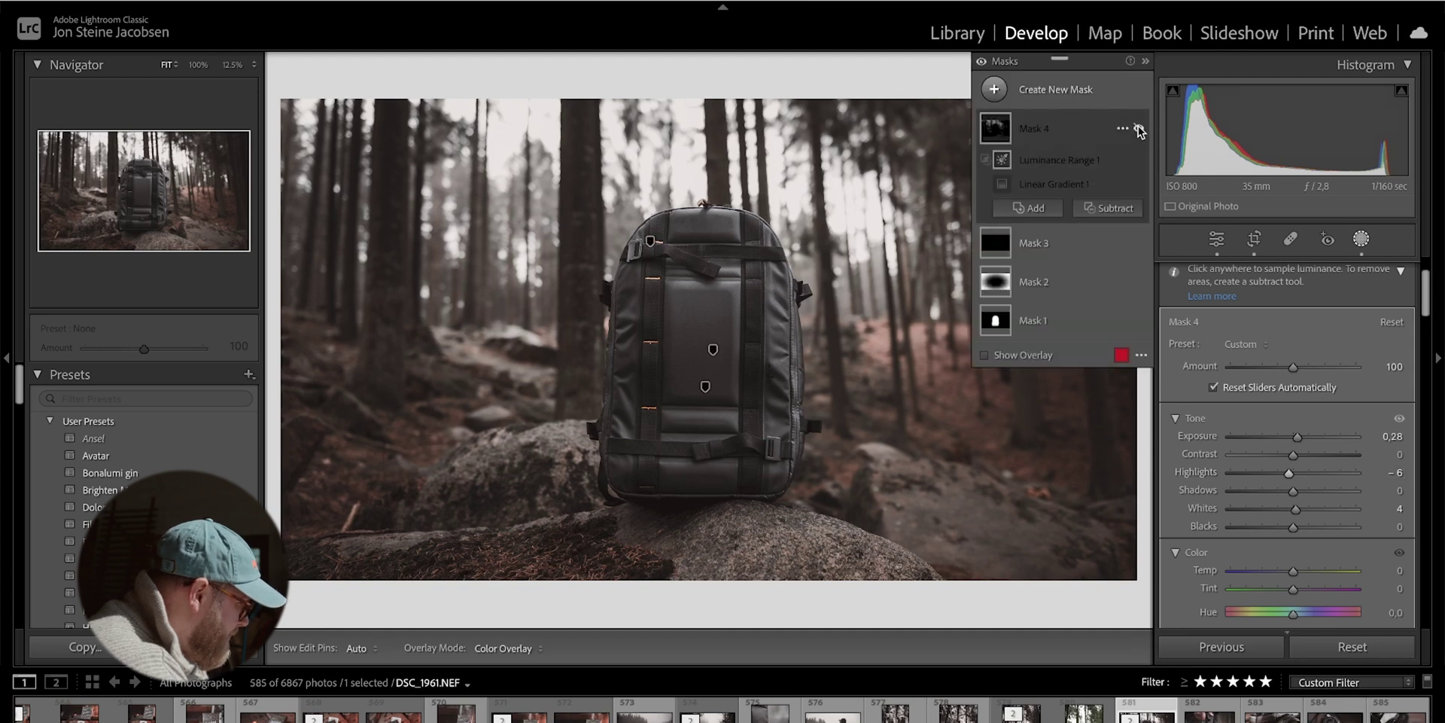
Step: Toggle the bright background mask's visibility repeatedly to compare the backpack photo with and without the glow
click(1140, 130)
click(1140, 130)
click(1140, 130)
click(1140, 130)
click(1140, 131)
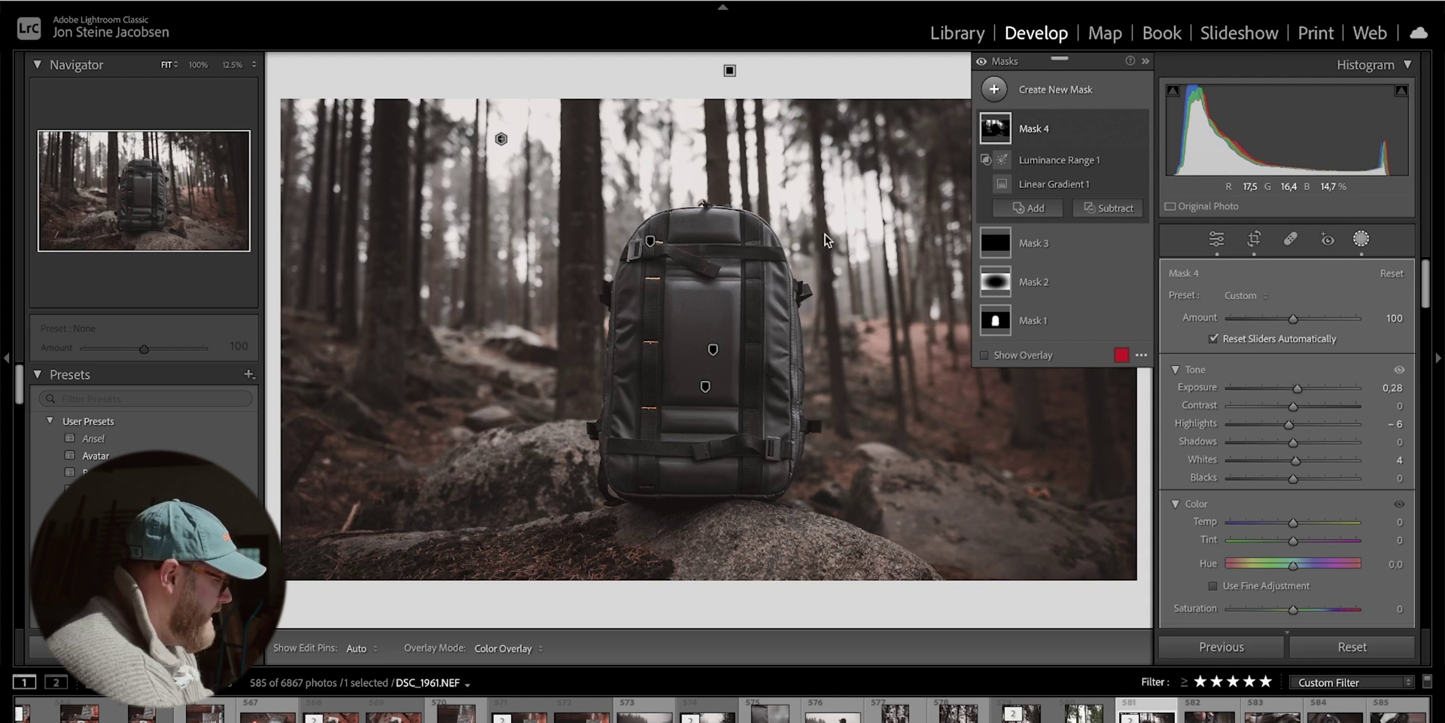
Step: Rename the luminance-intersected gradient mask as Orton and the inverted radial gradient mask as Darken sides
click(997, 281)
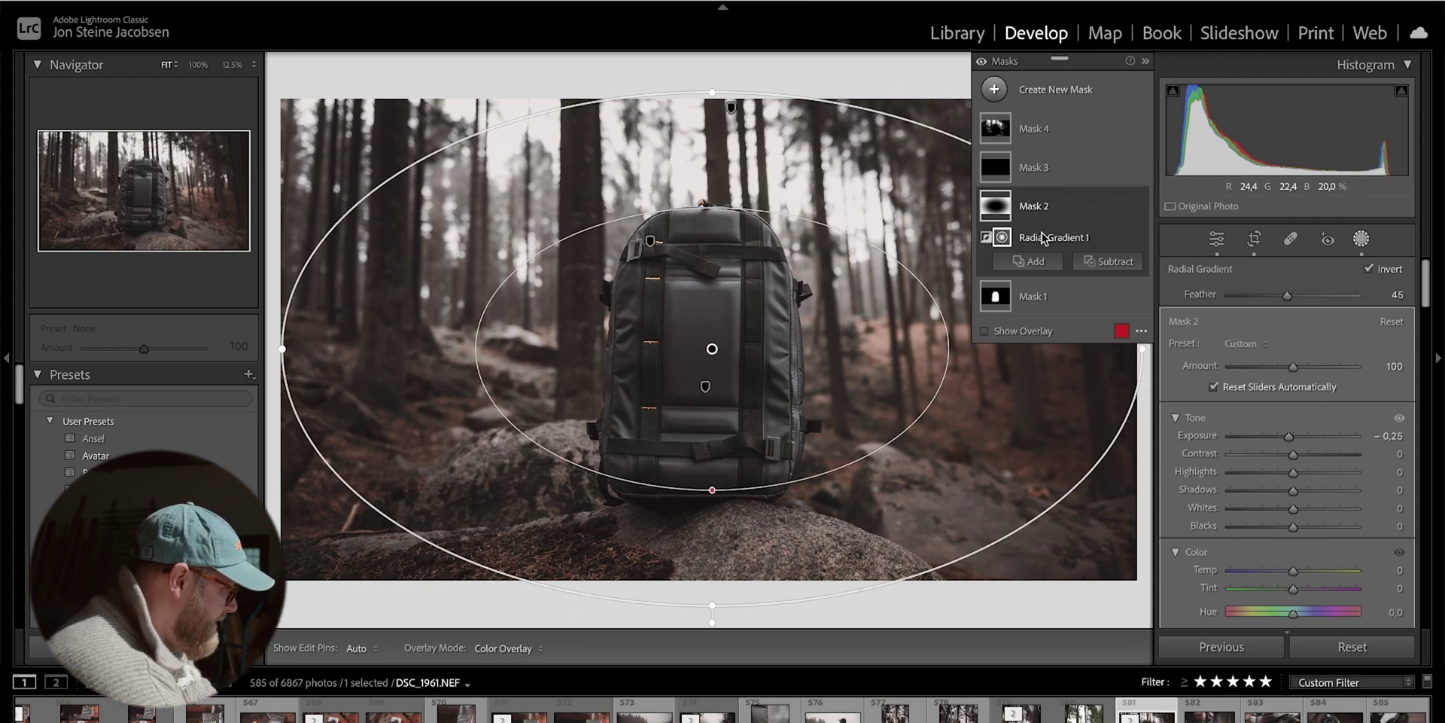
click(1039, 136)
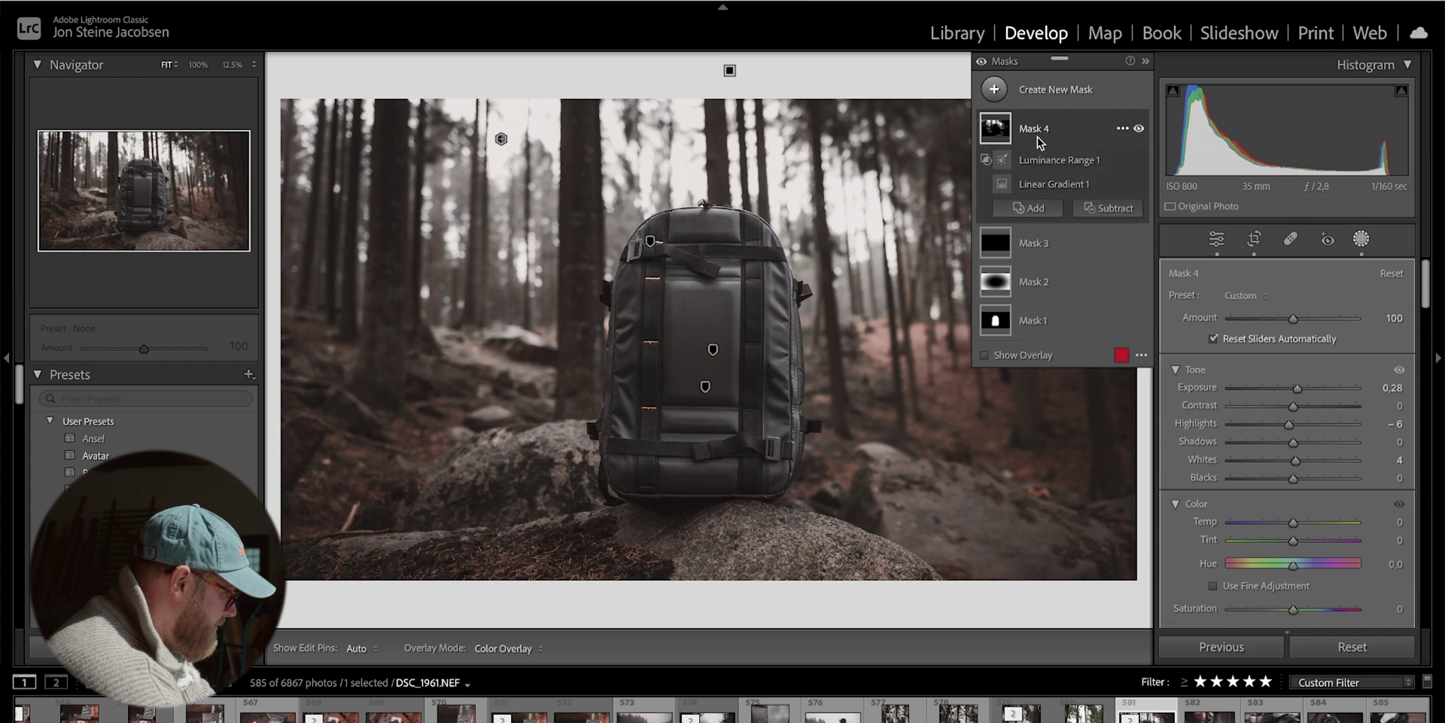
click(1042, 140)
right_click(1037, 137)
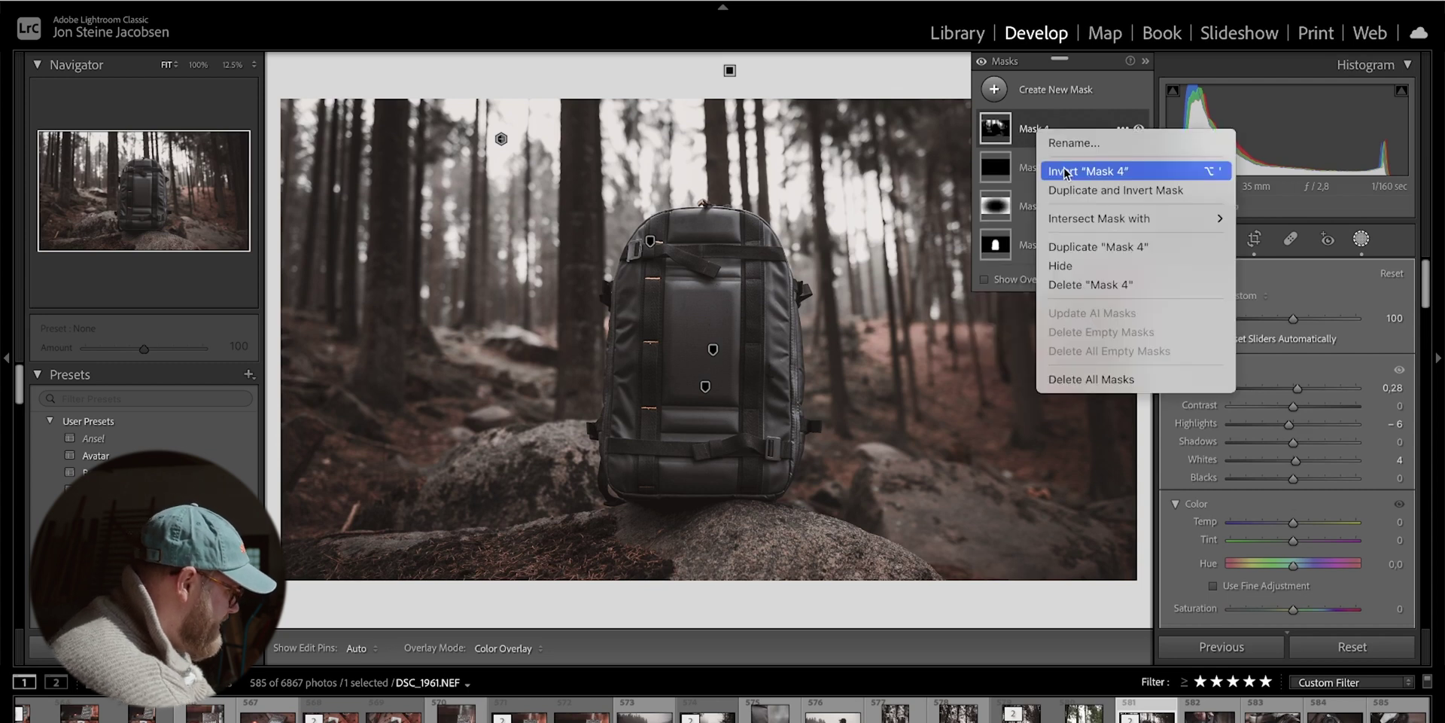
click(1085, 151)
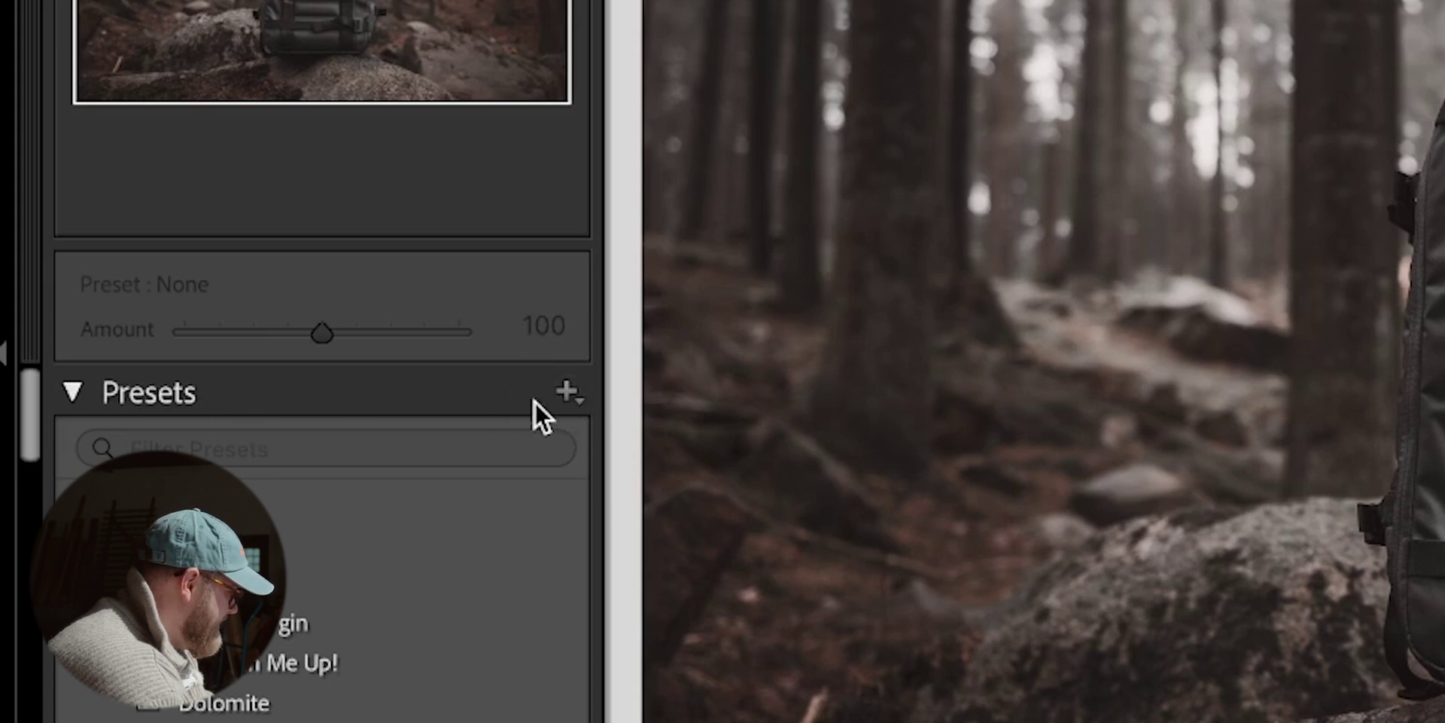
Step: Create a develop preset named "Overlay - orton effect" in User Presets that includes only the Orton mask
click(564, 390)
click(597, 428)
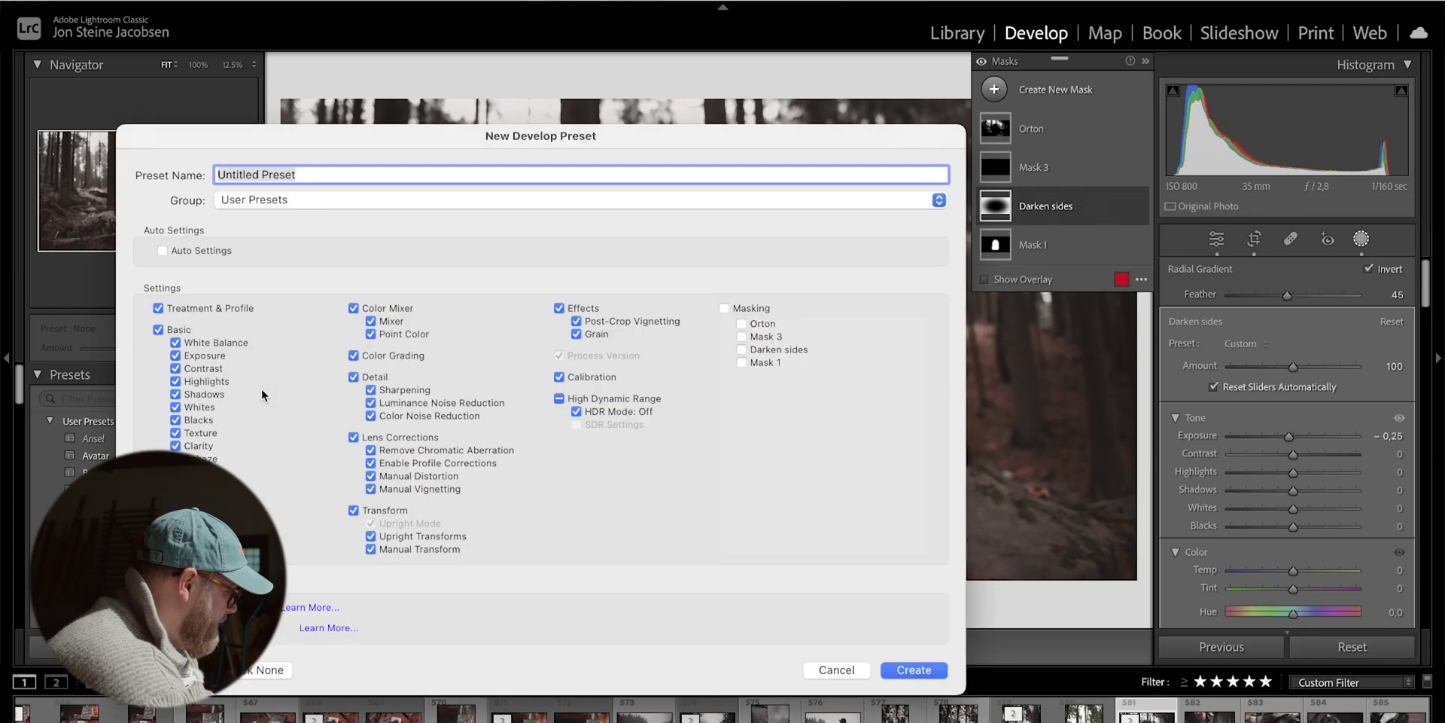
click(263, 669)
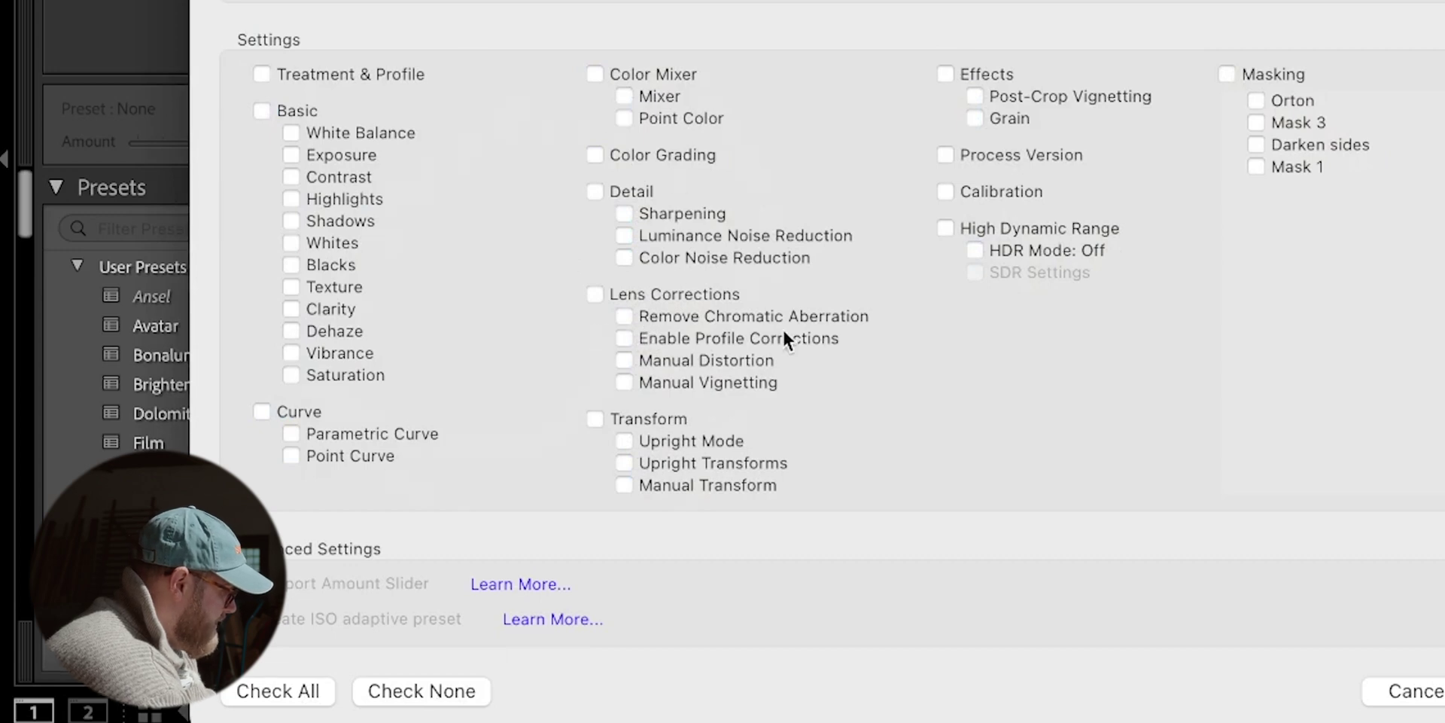
click(1256, 100)
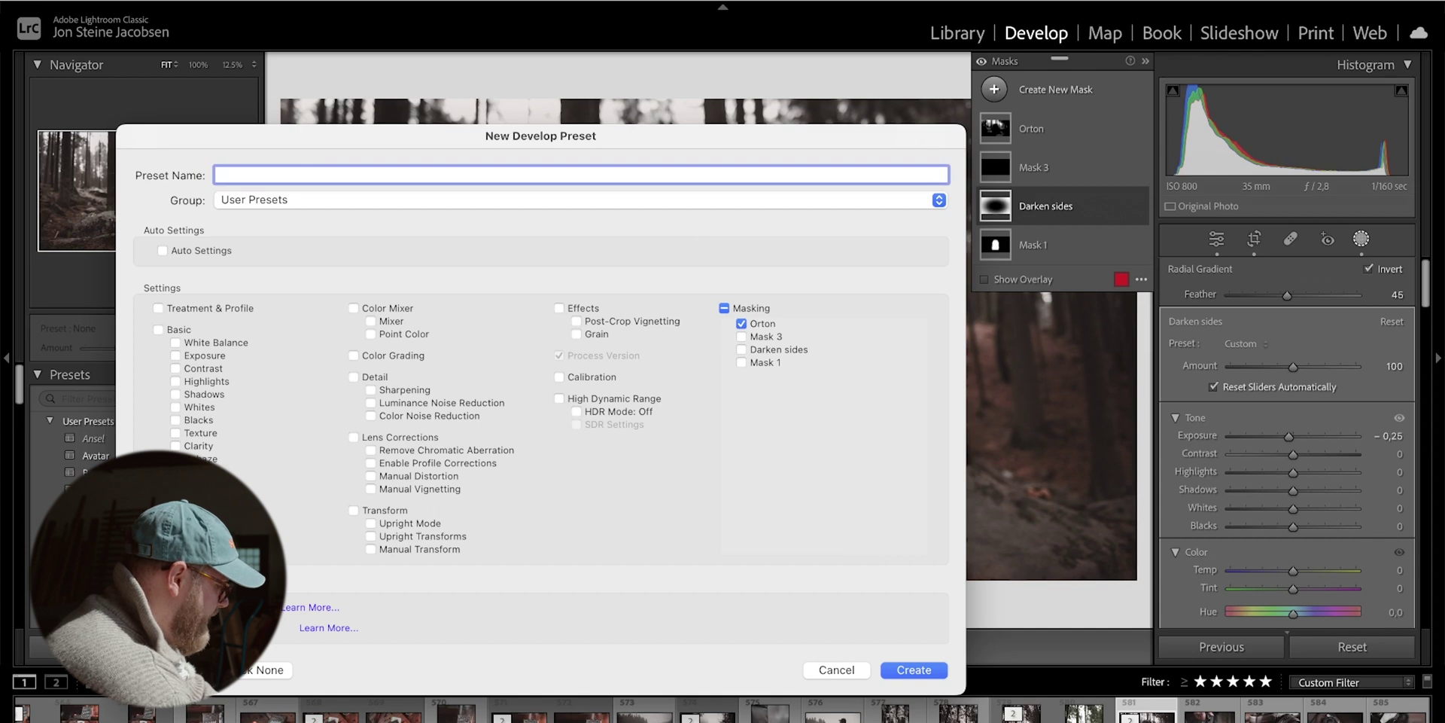
text(- orton effect)
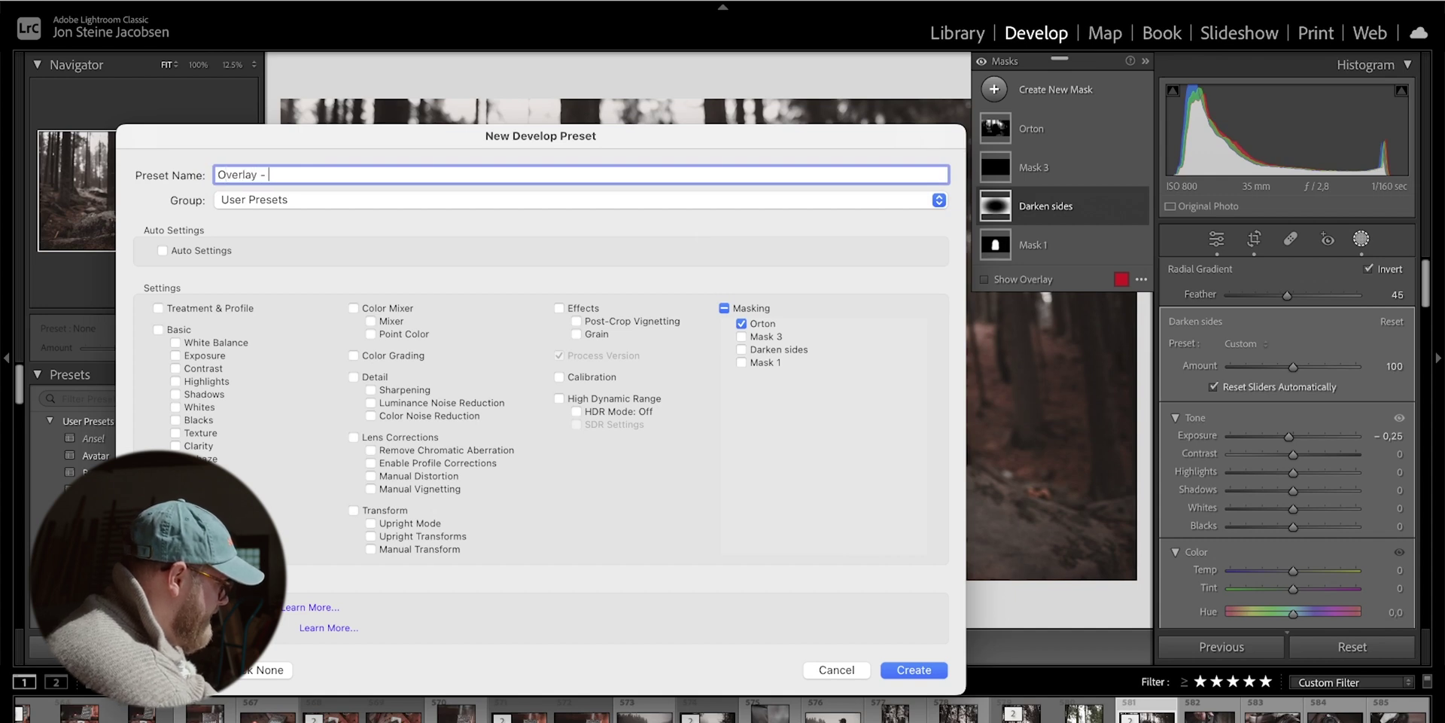
click(913, 670)
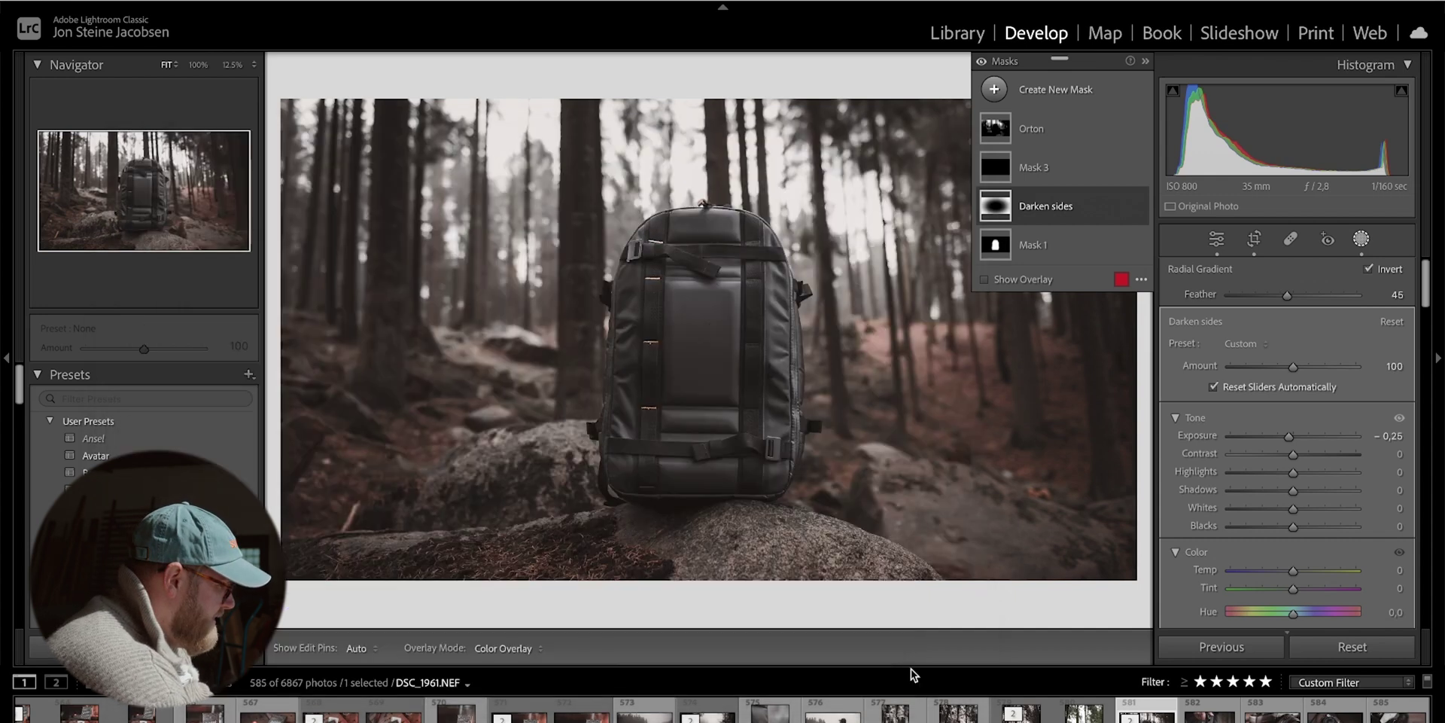
Step: Delete the Orton mask from the backpack photo and apply the saved orton effect preset from User Presets
click(1064, 136)
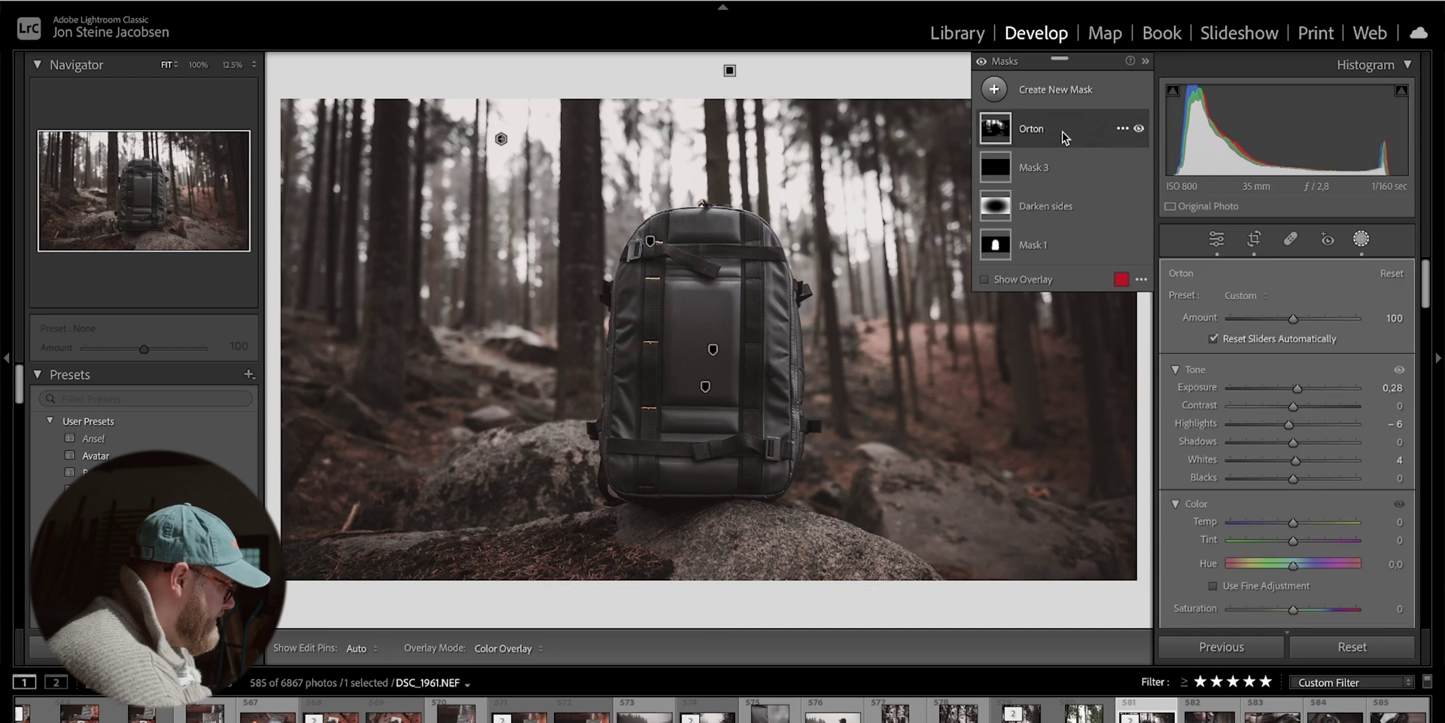
key(Delete)
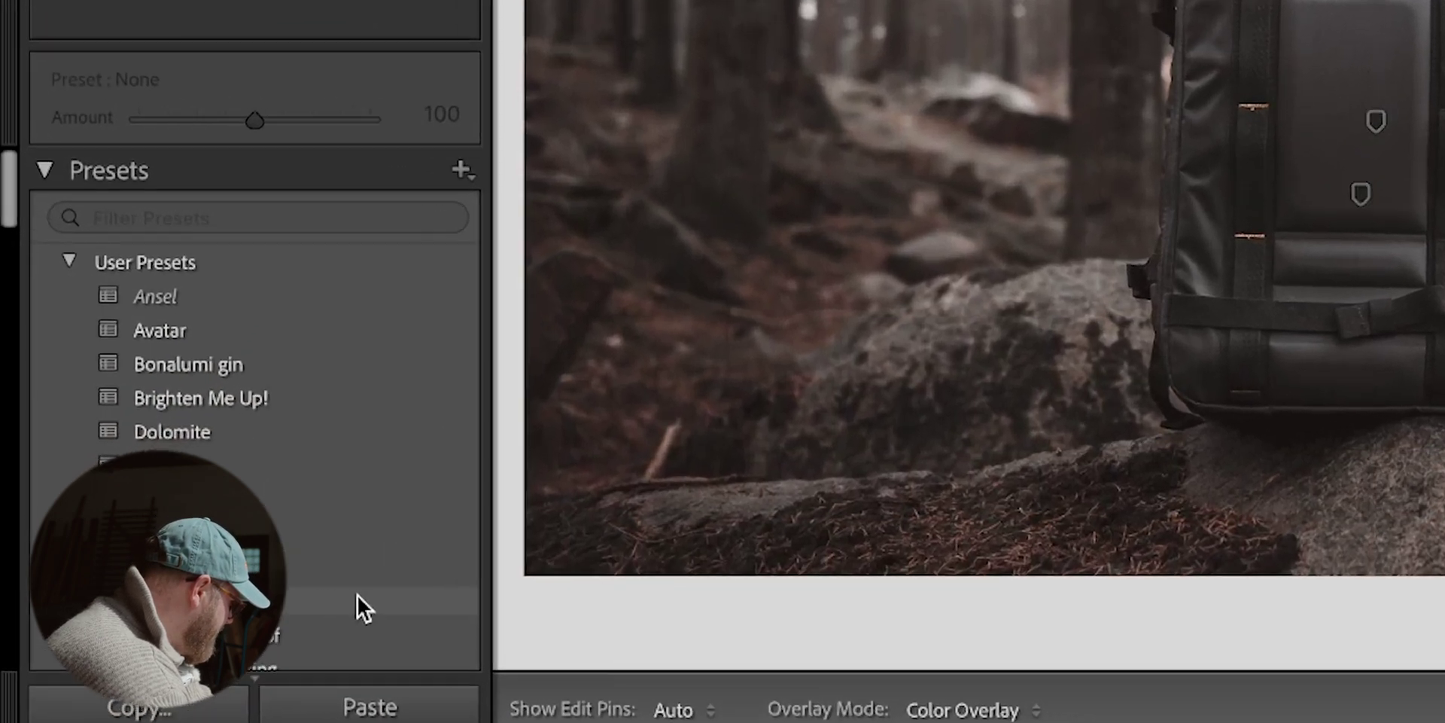
scroll(360, 602, down, 12)
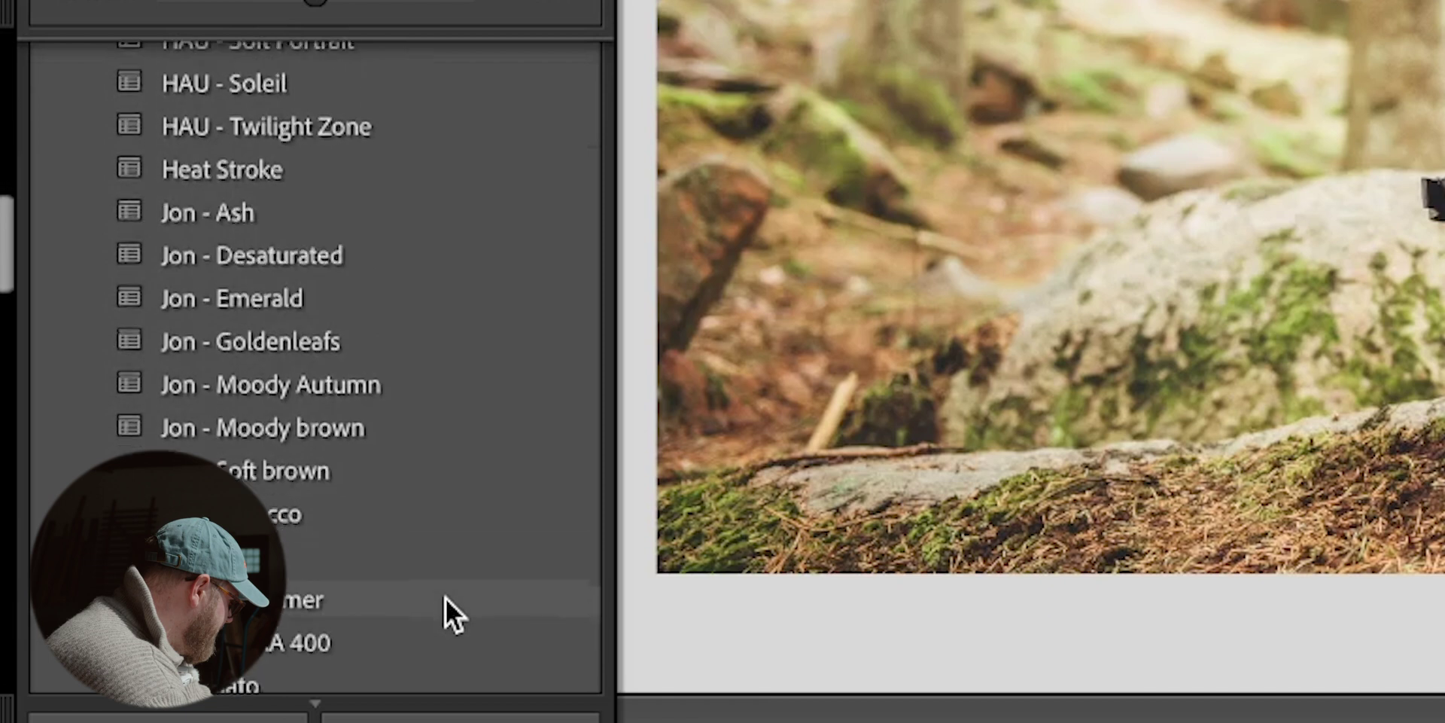
scroll(446, 598, down, 8)
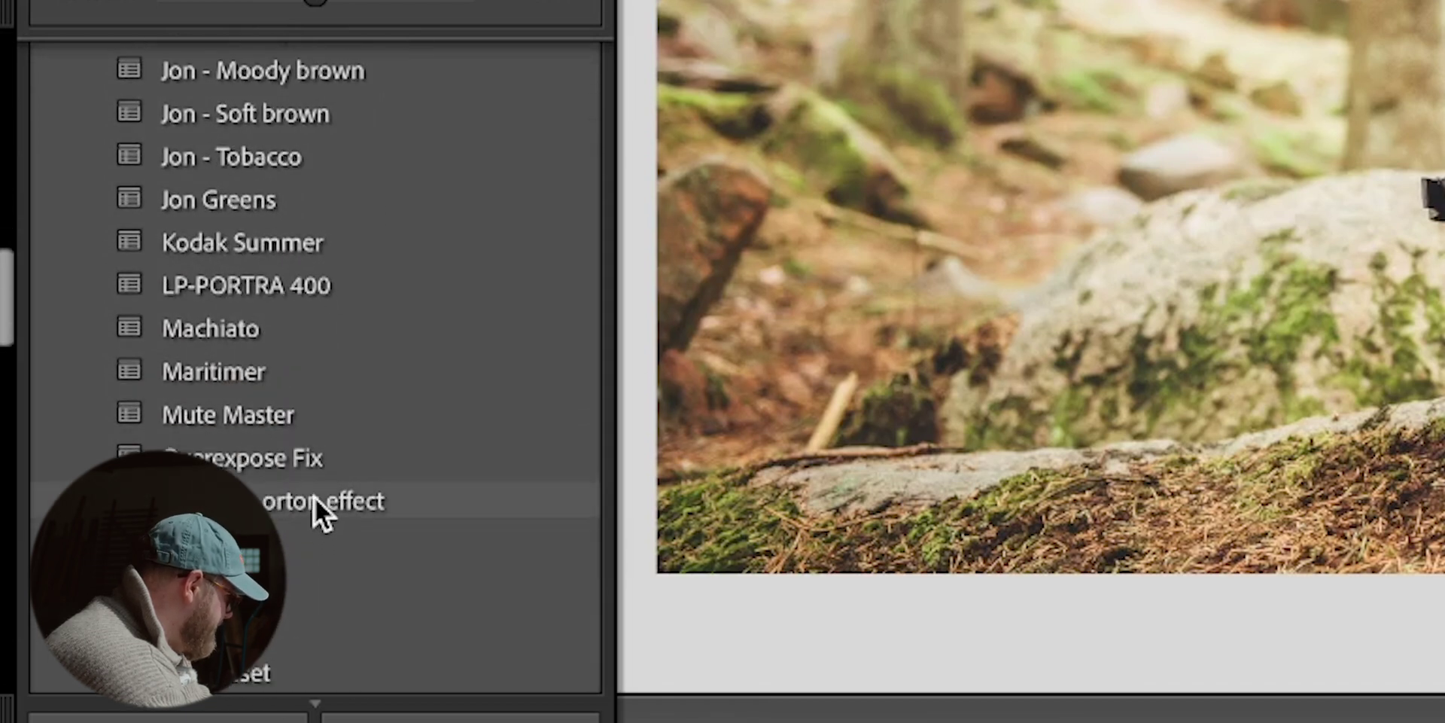
click(314, 501)
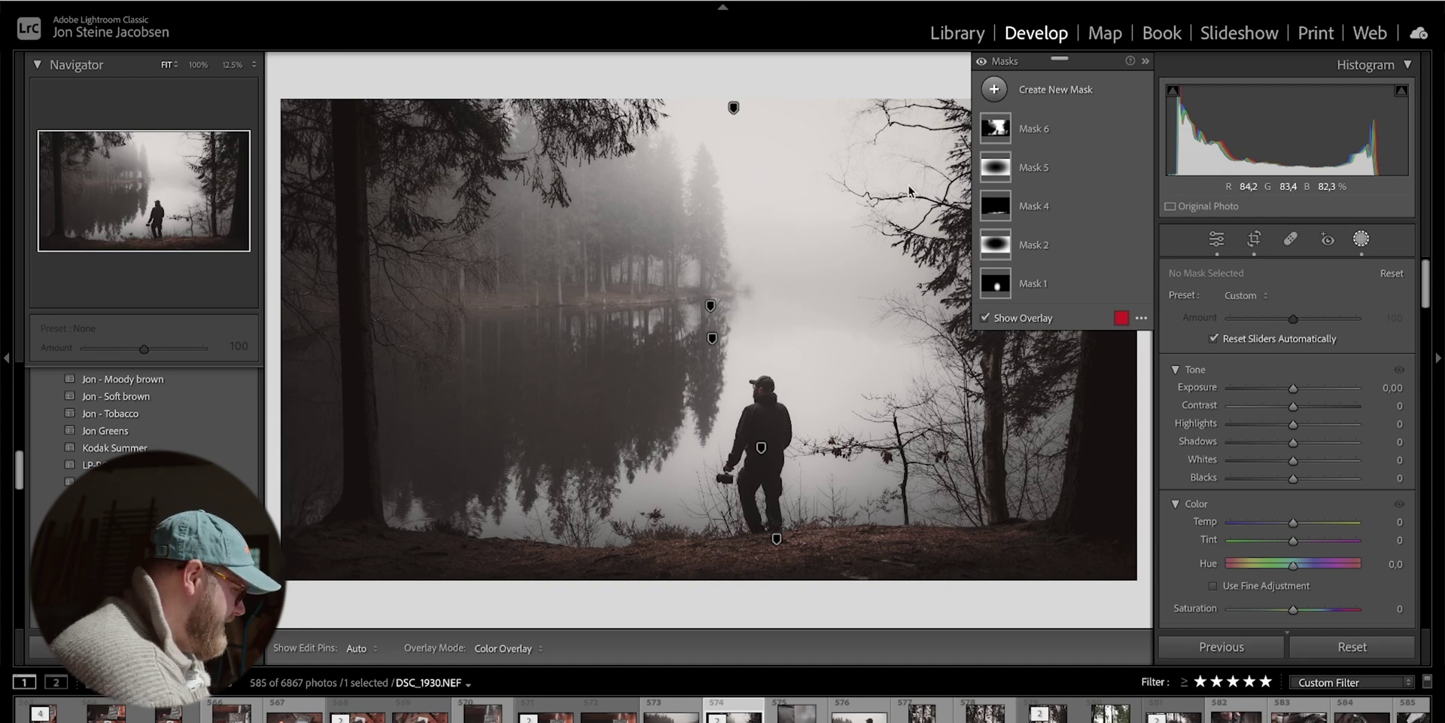
Step: In the misty lake photo, add a linear gradient mask fading from the far shoreline down to the standing man's feet
click(992, 92)
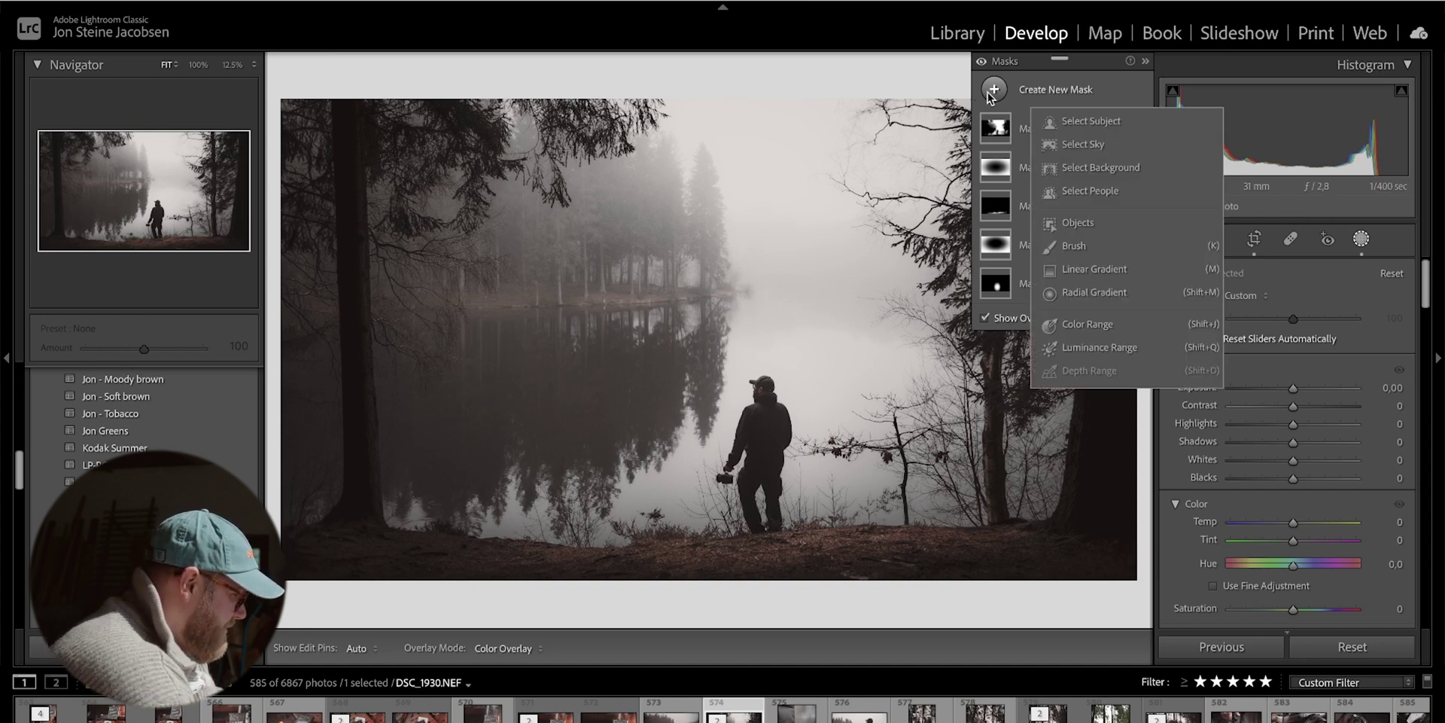
click(1090, 269)
drag(726, 292, 724, 501)
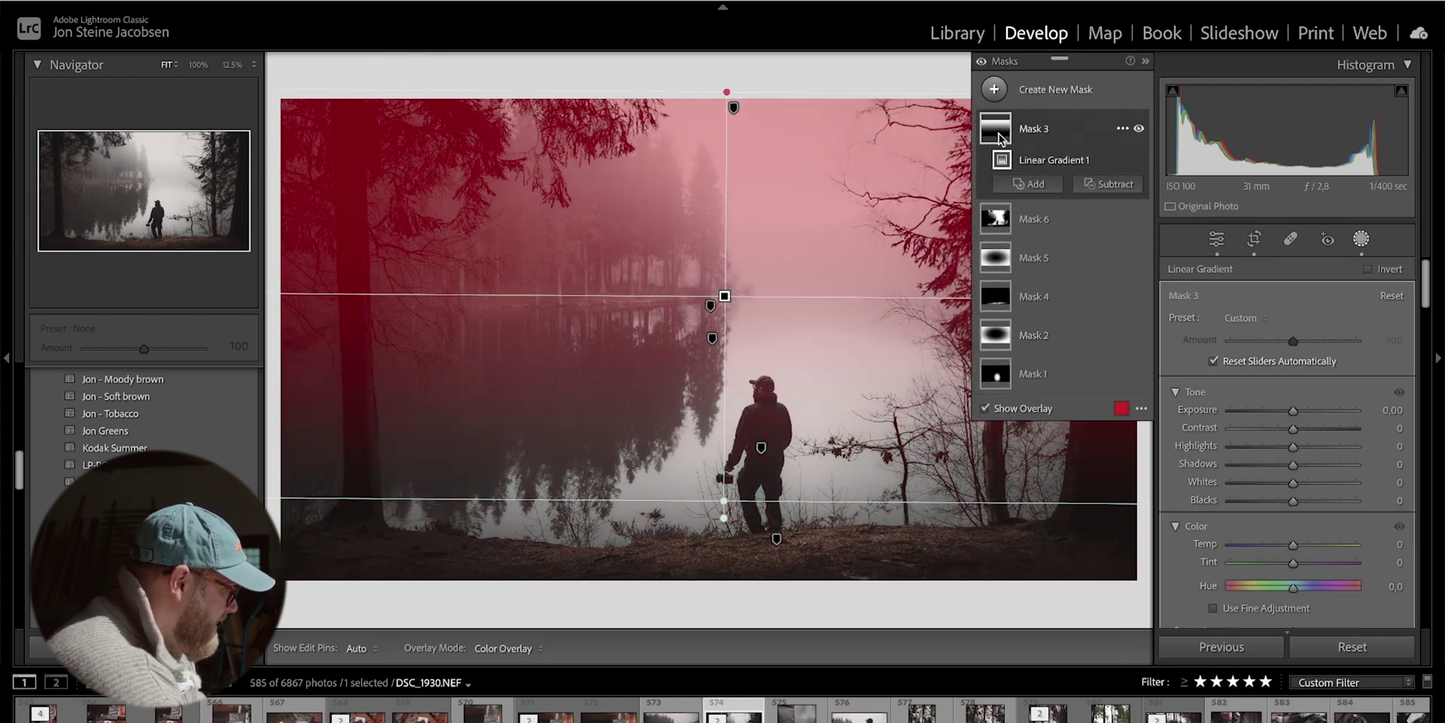
Step: Intersect the gradient with a luminance range sampled from the foggy sky, and widen its lower limits to 53/77
key(alt)
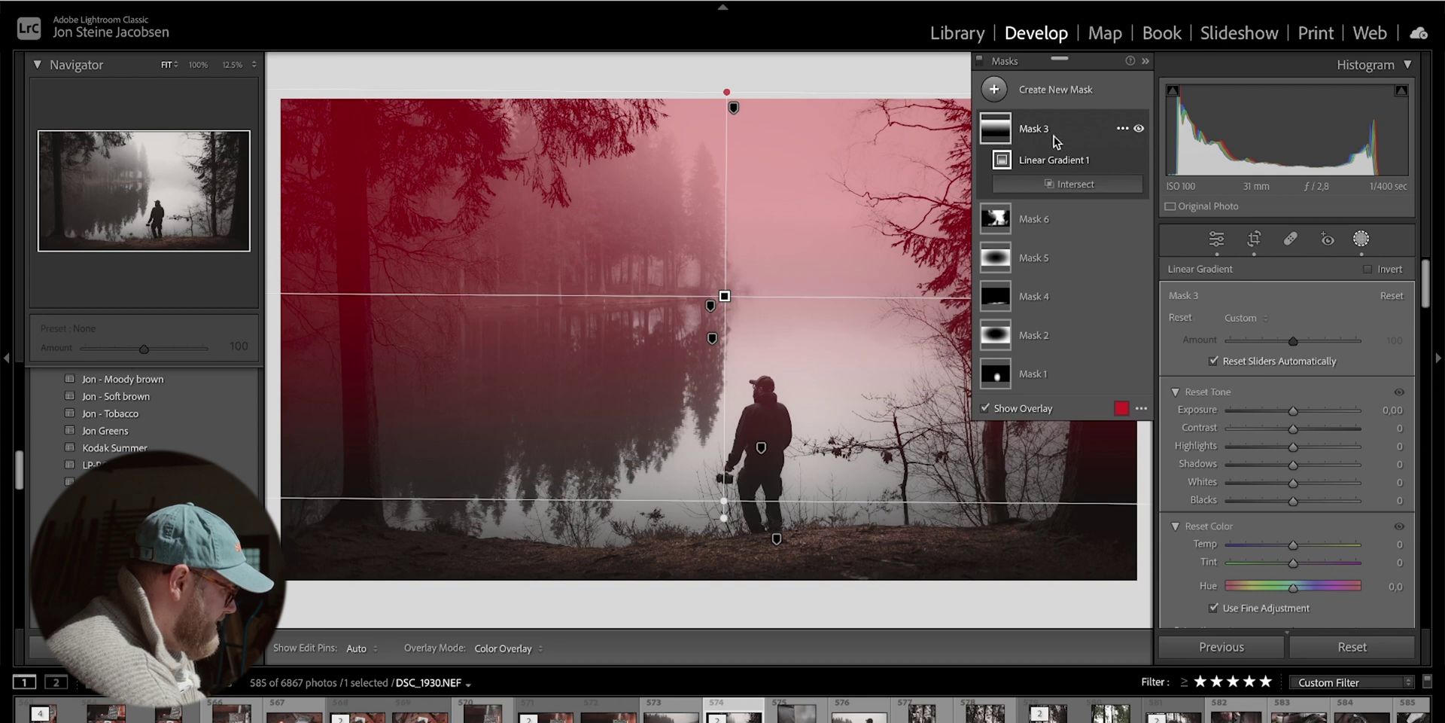
alt+click(1073, 183)
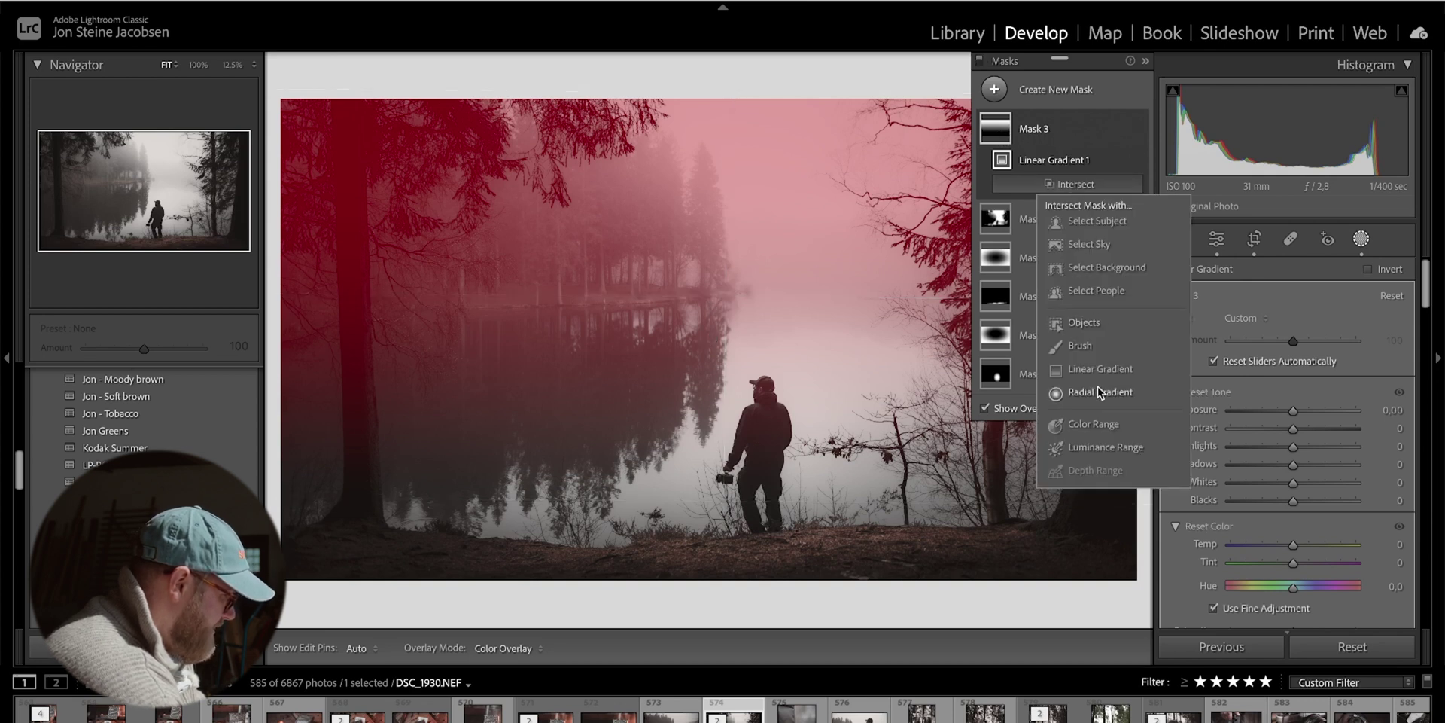
click(1100, 444)
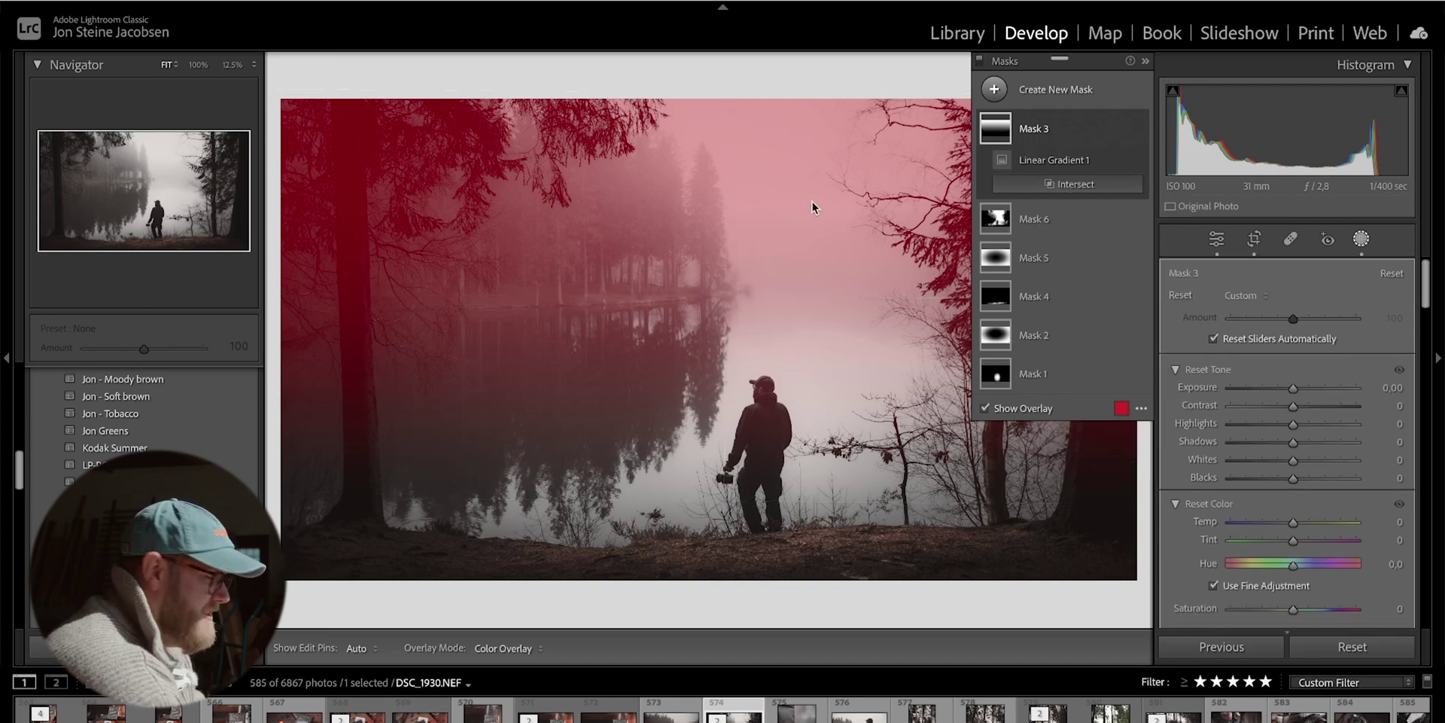
click(775, 152)
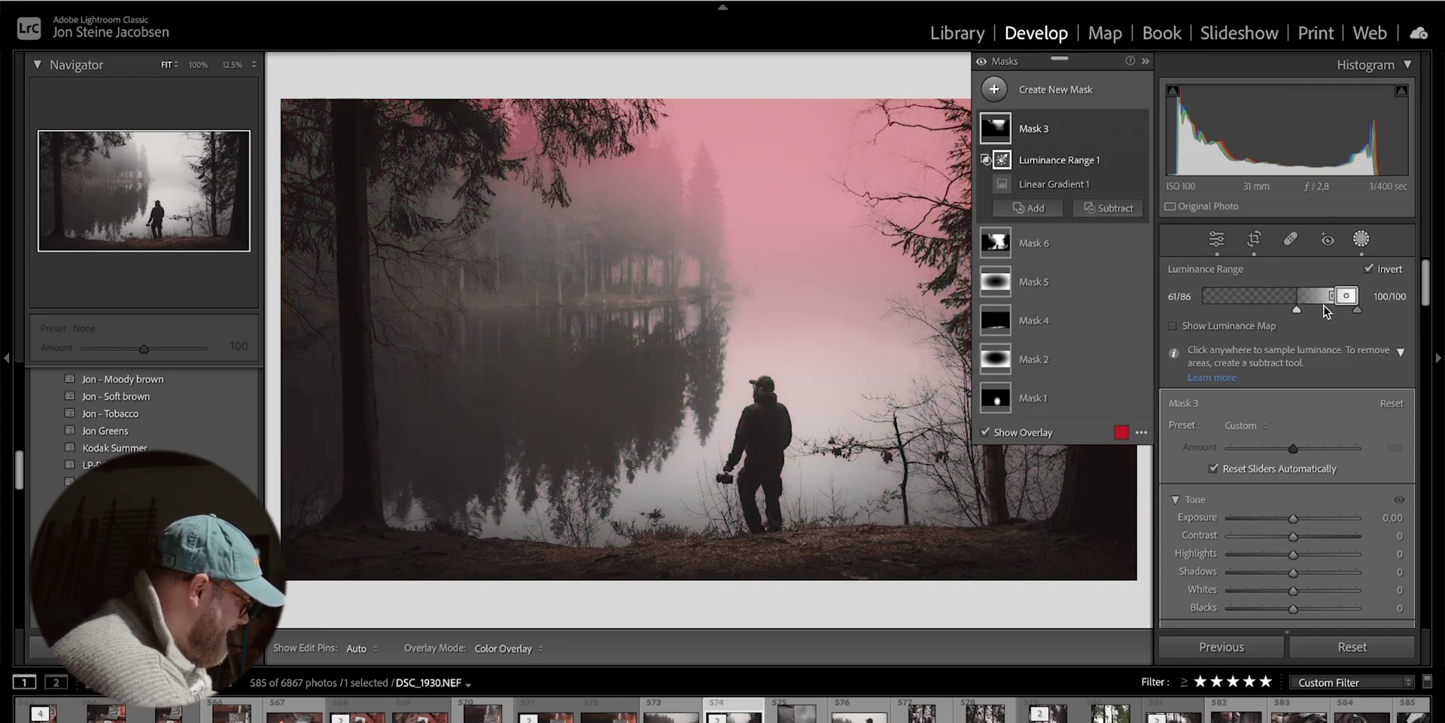
drag(1331, 299, 1284, 313)
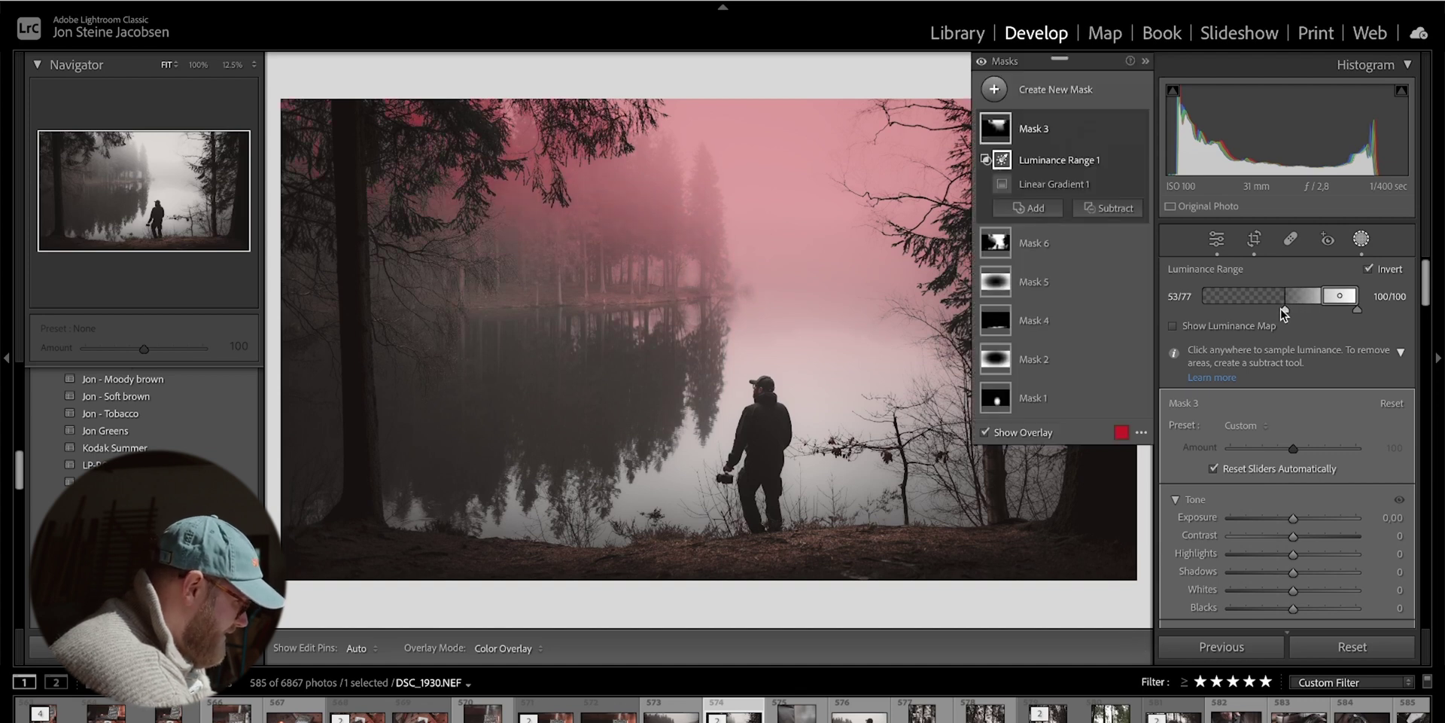
Step: Set the fog mask's Dehaze to −12 and Whites to 8, and fine-tune its exposure and highlights
scroll(1256, 362, down, 12)
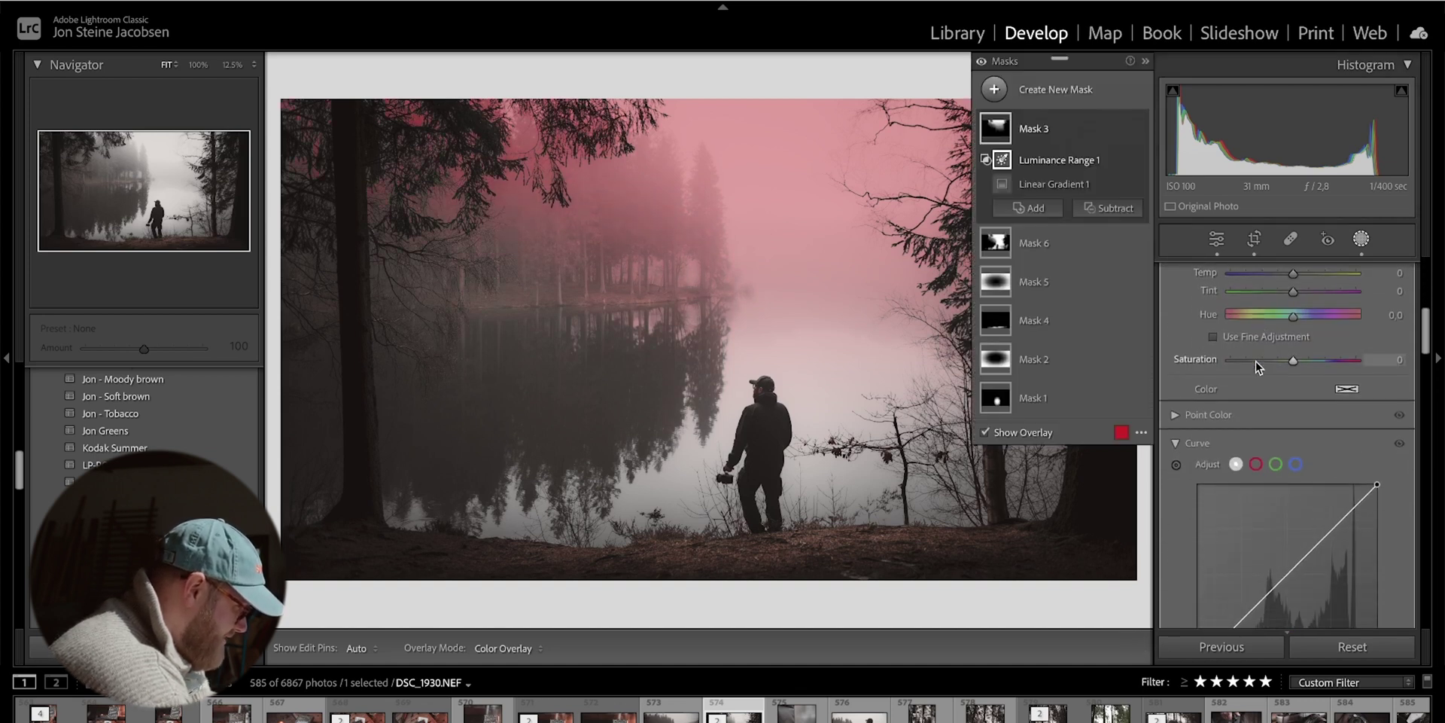
scroll(1256, 362, down, 5)
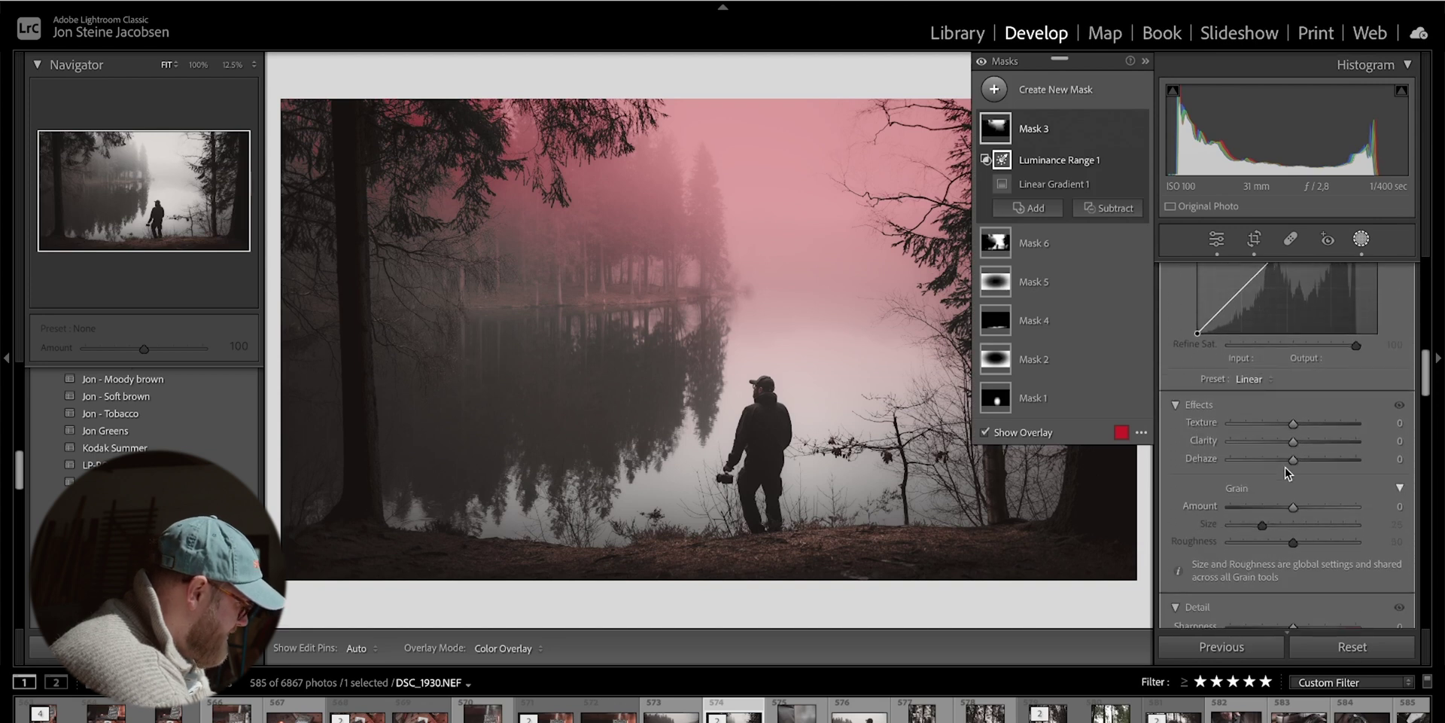
mouse_move(1290, 460)
mouse_down()
mouse_move(1223, 455)
mouse_move(1285, 463)
mouse_up()
scroll(1284, 459, up, 6)
scroll(1280, 458, up, 2)
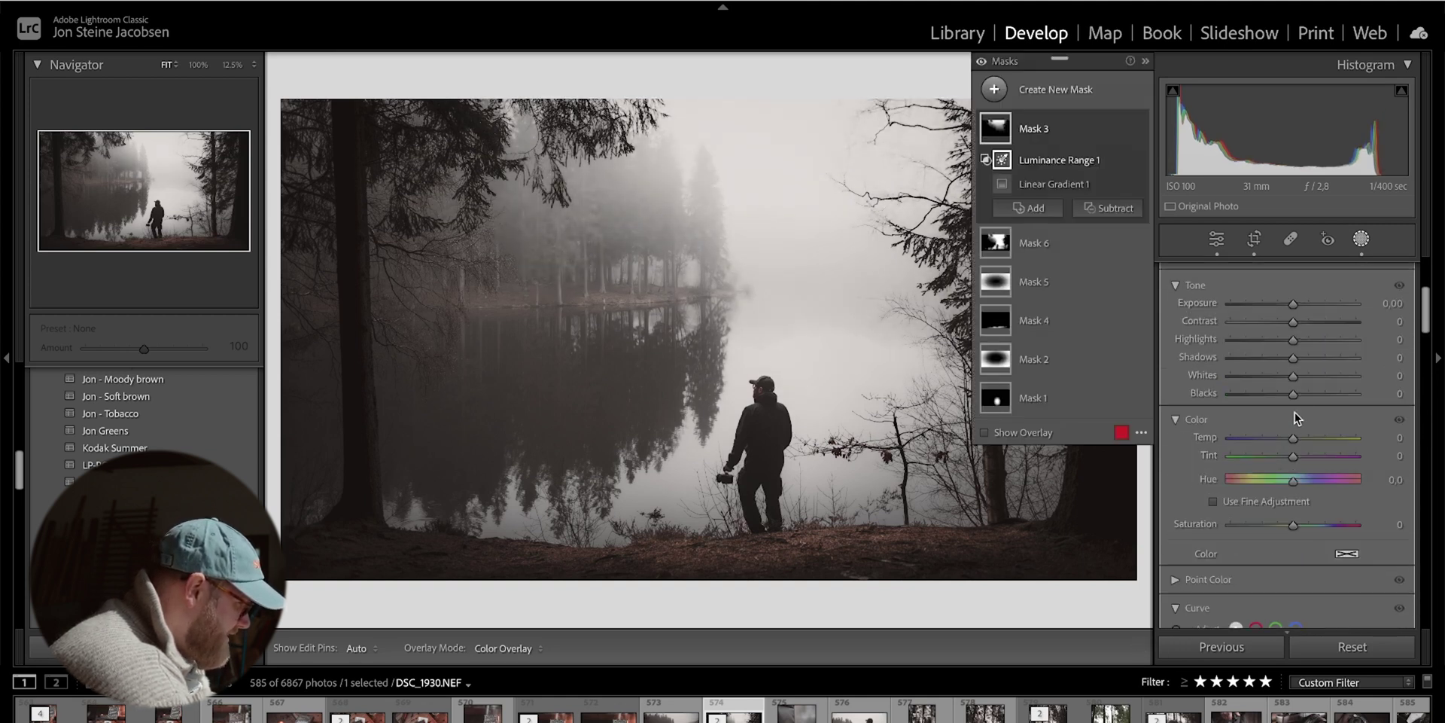
drag(1300, 379, 1298, 377)
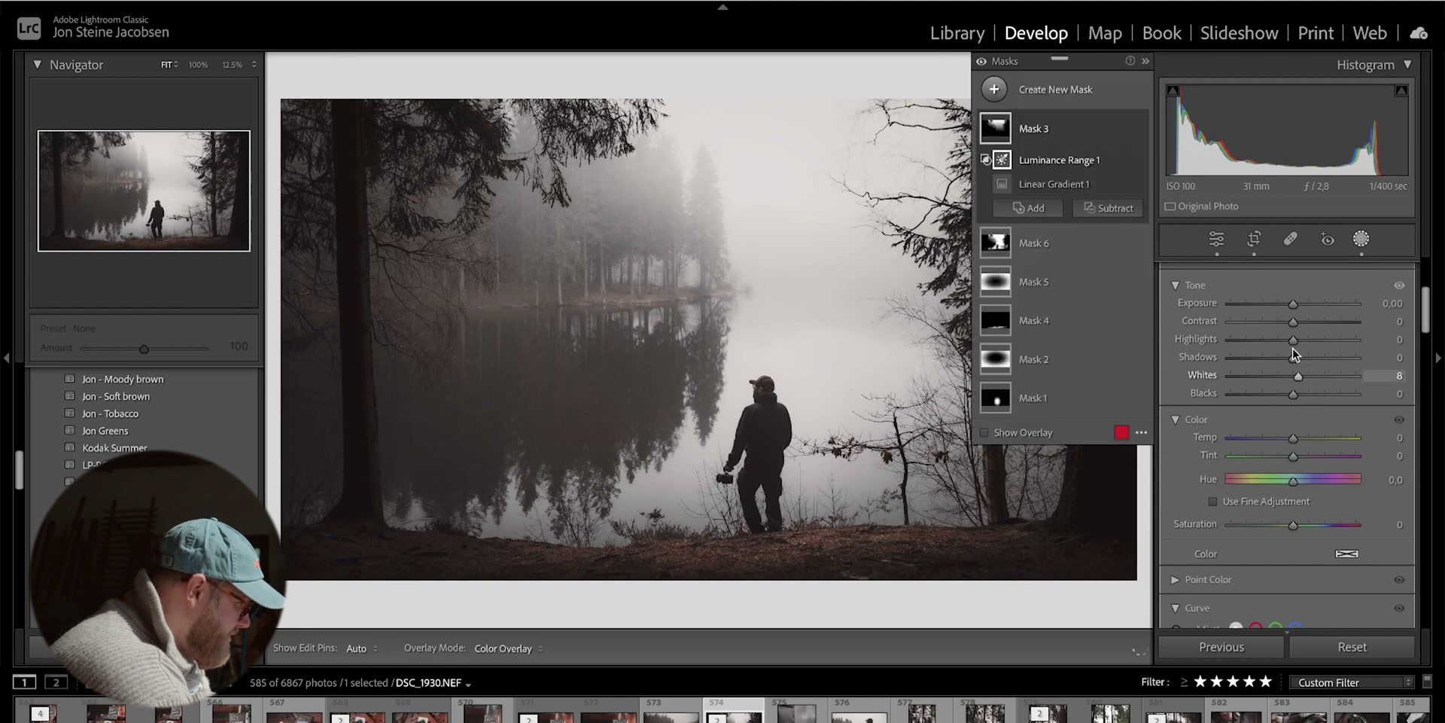
drag(1295, 303, 1282, 339)
Step: Lift the black point of the fog mask's tone curve to an output of 17 at input 0
scroll(1270, 506, down, 6)
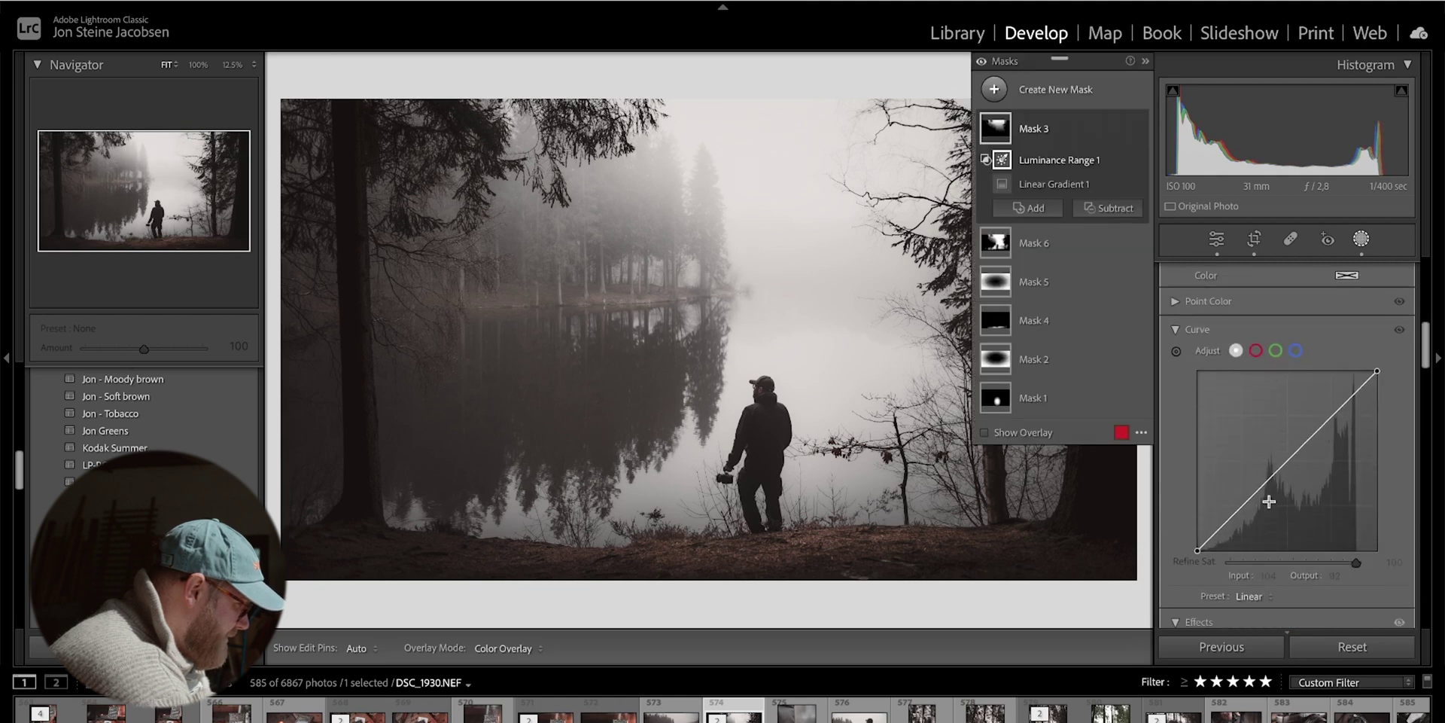
scroll(1197, 460, up, 1)
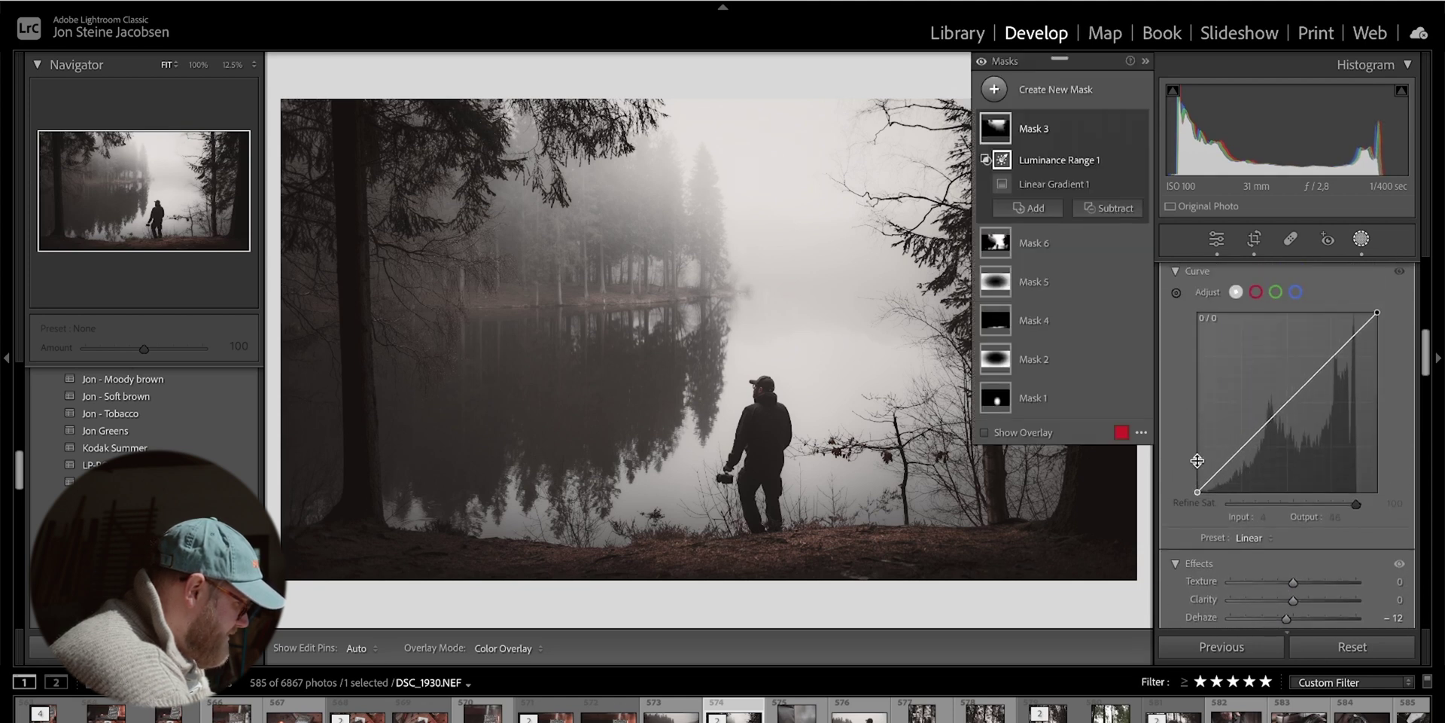
drag(1197, 491, 1197, 480)
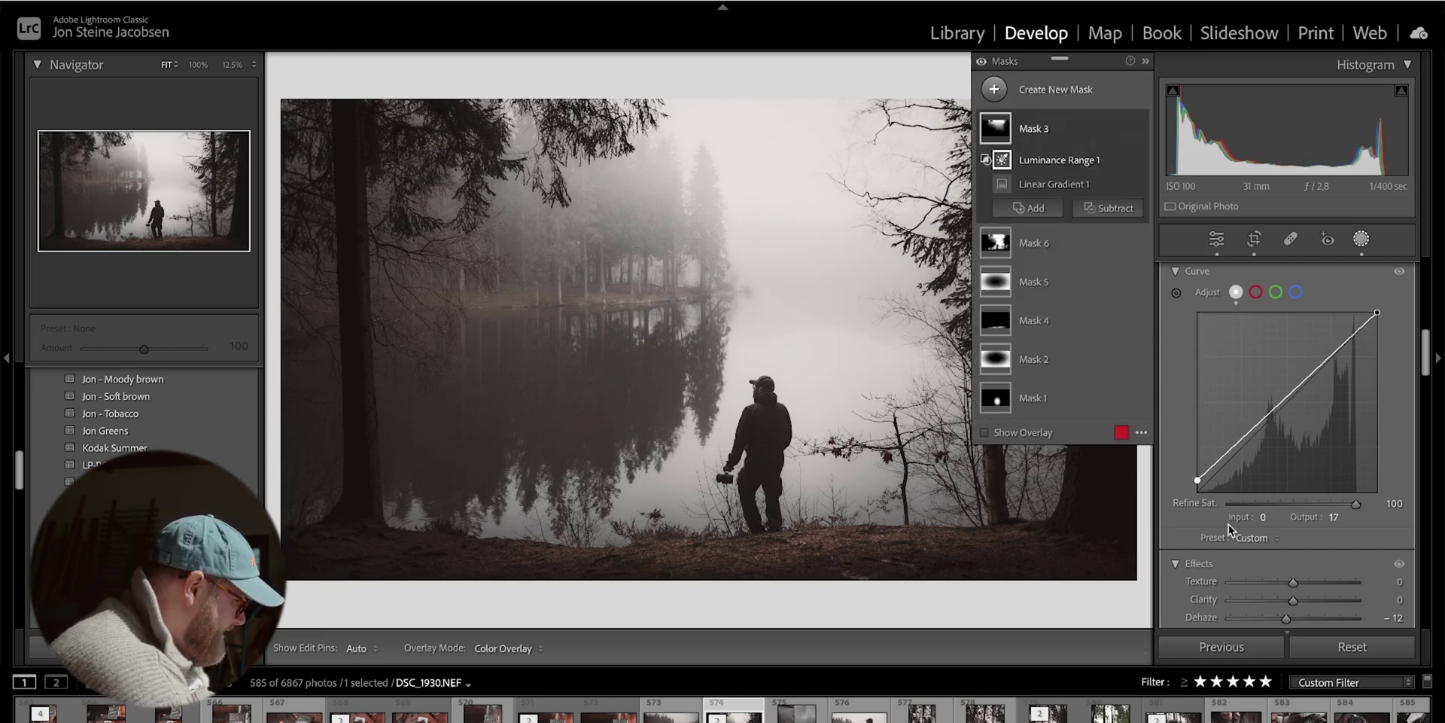
Step: Set the fog mask's Texture and Clarity to −13 each, and close masking to return to the general edit settings
scroll(1229, 524, down, 3)
scroll(1229, 527, down, 3)
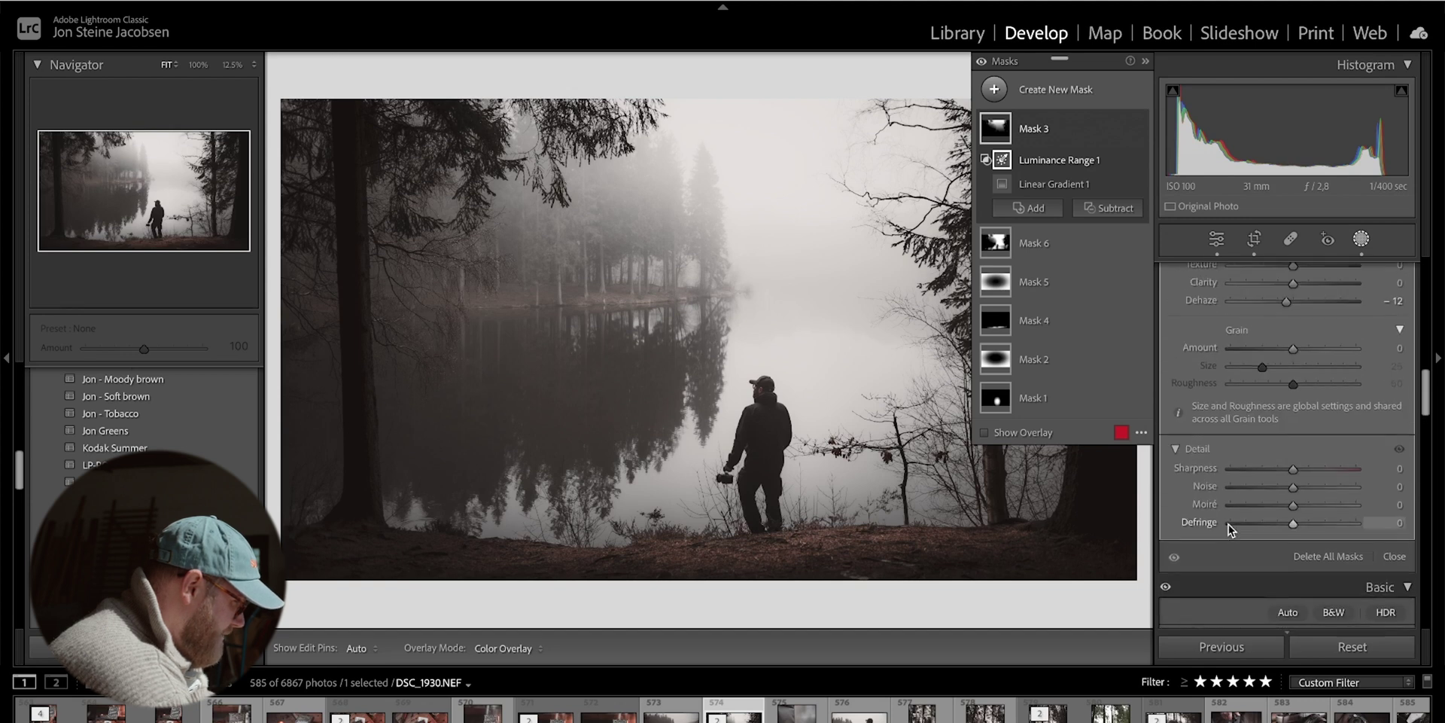
drag(1289, 430, 1282, 414)
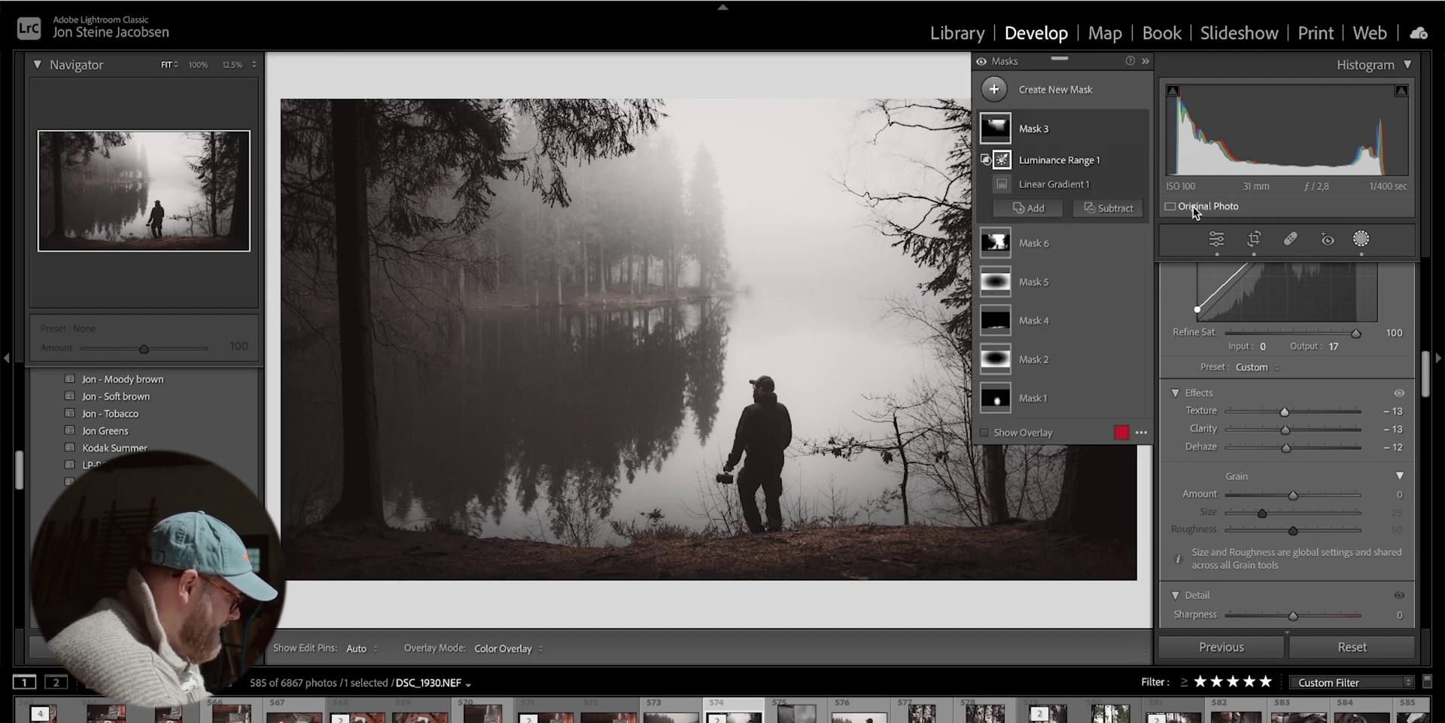
click(1218, 240)
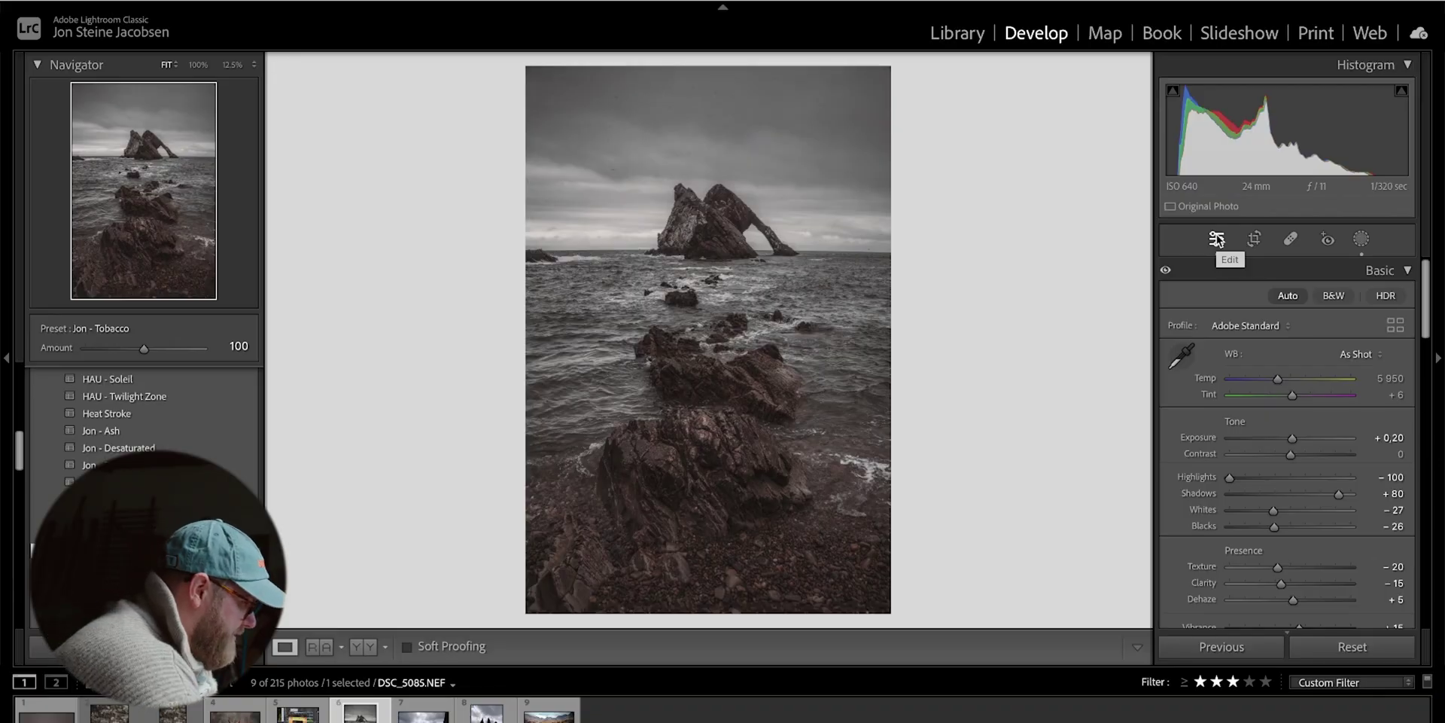
Step: In the sea rock photo, add a new mask that automatically selects the sky
click(1361, 239)
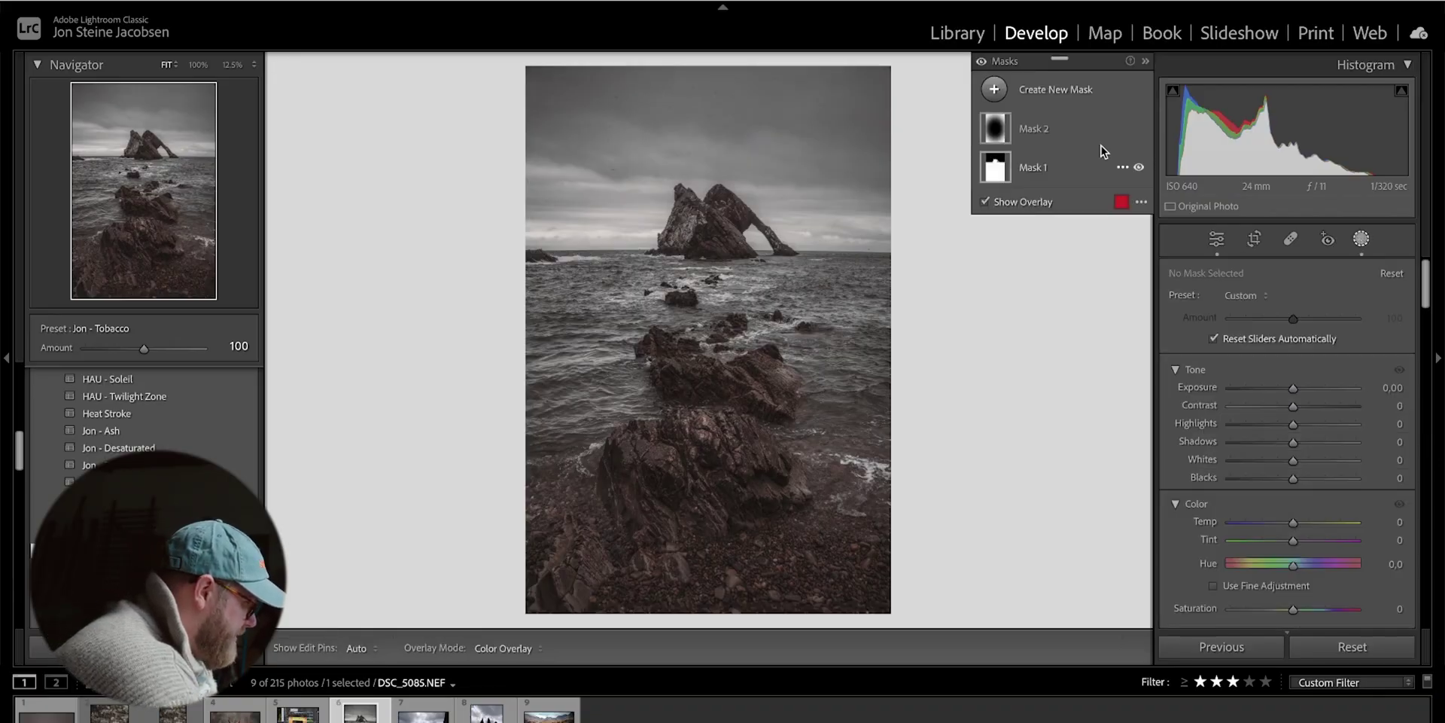
click(994, 89)
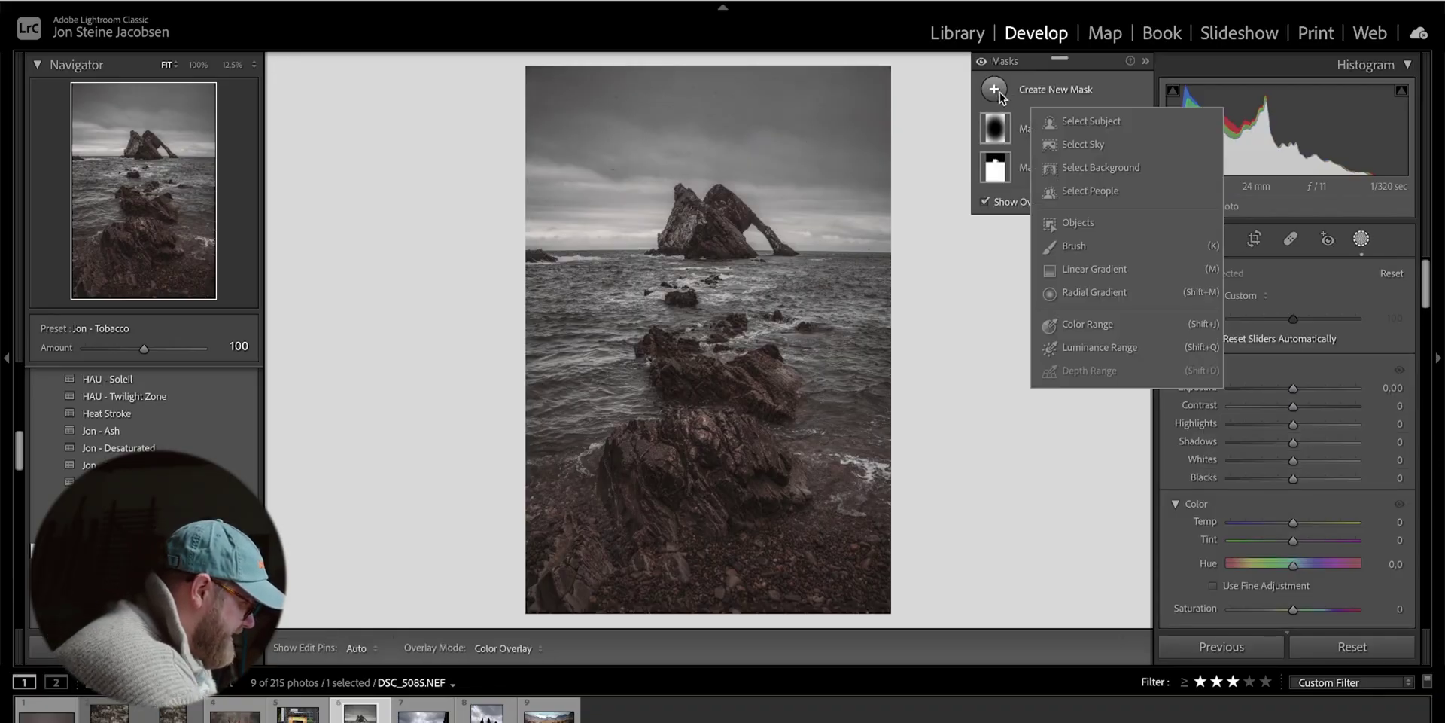
click(1075, 149)
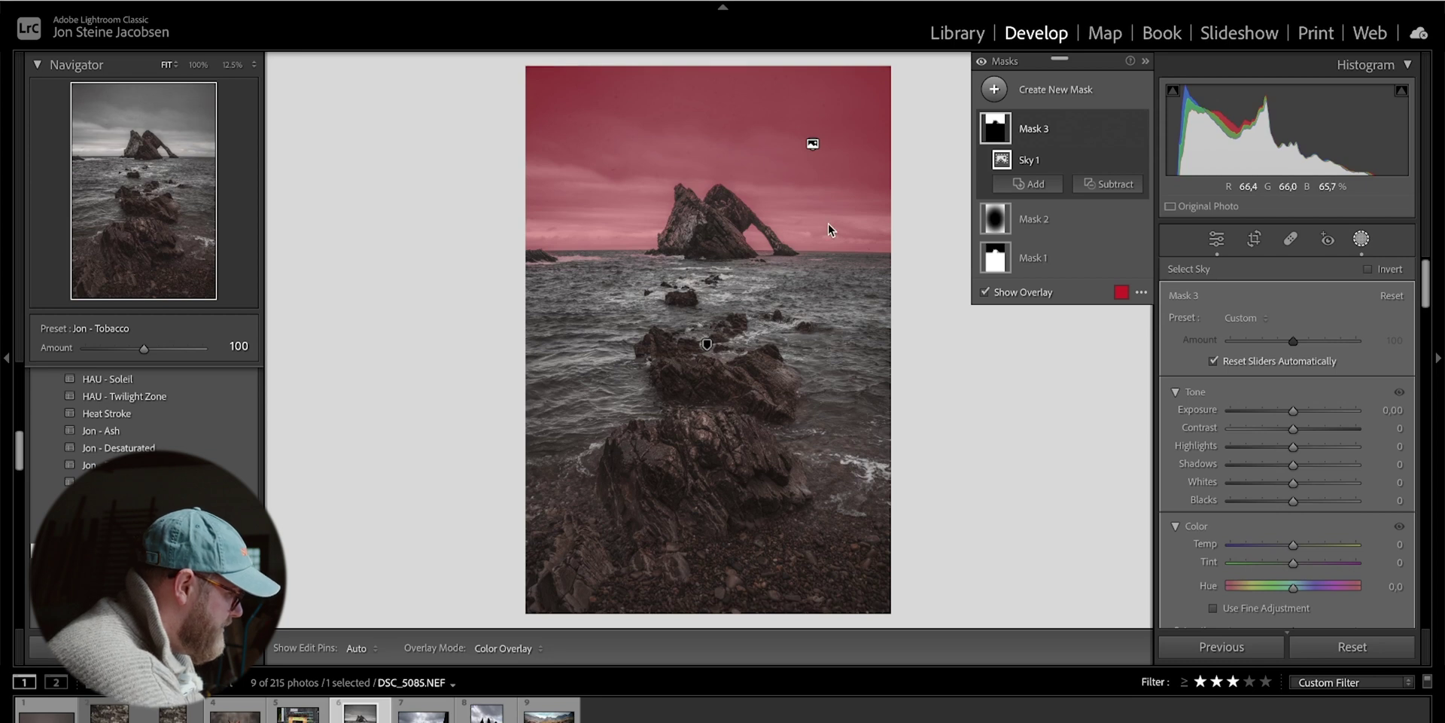
Step: Intersect the sky mask with a linear gradient from the sky's upper edge to just below the horizon, and lower its Exposure
alt+click(1063, 186)
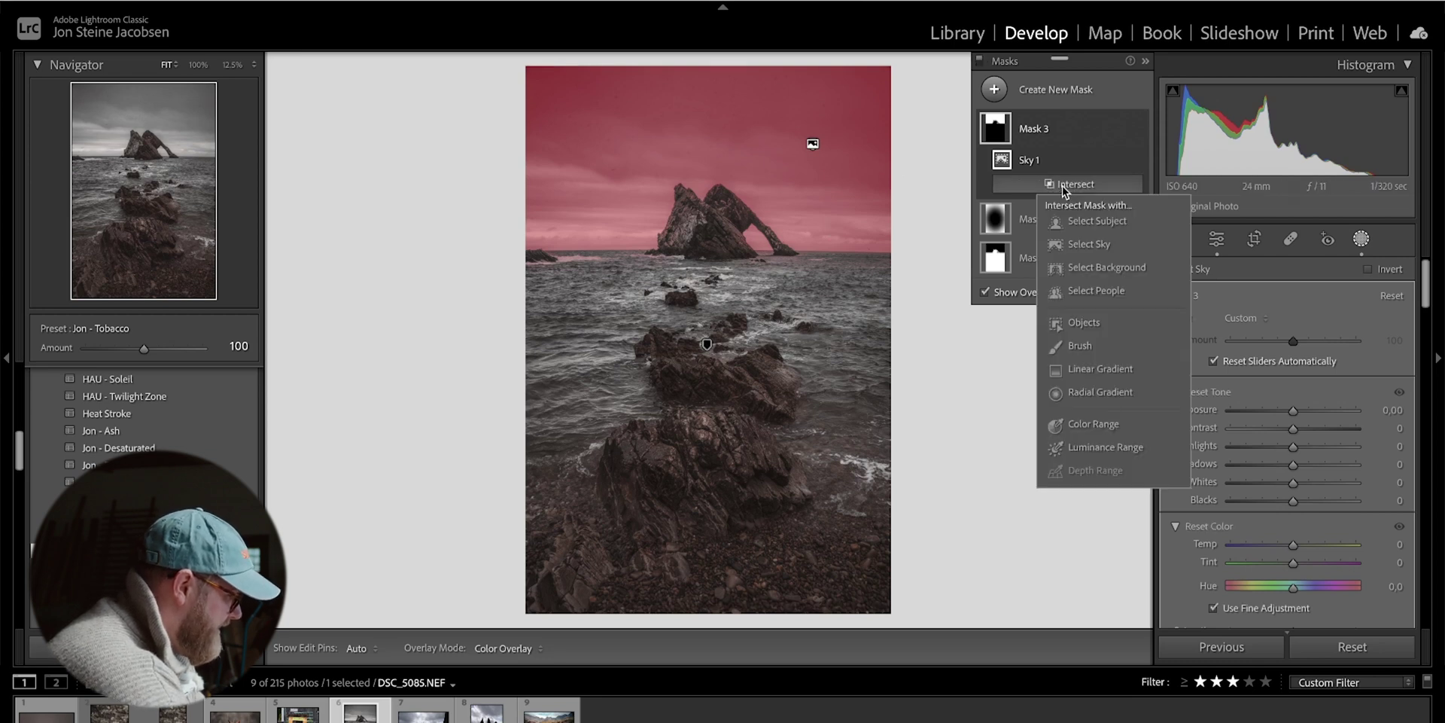
click(1093, 368)
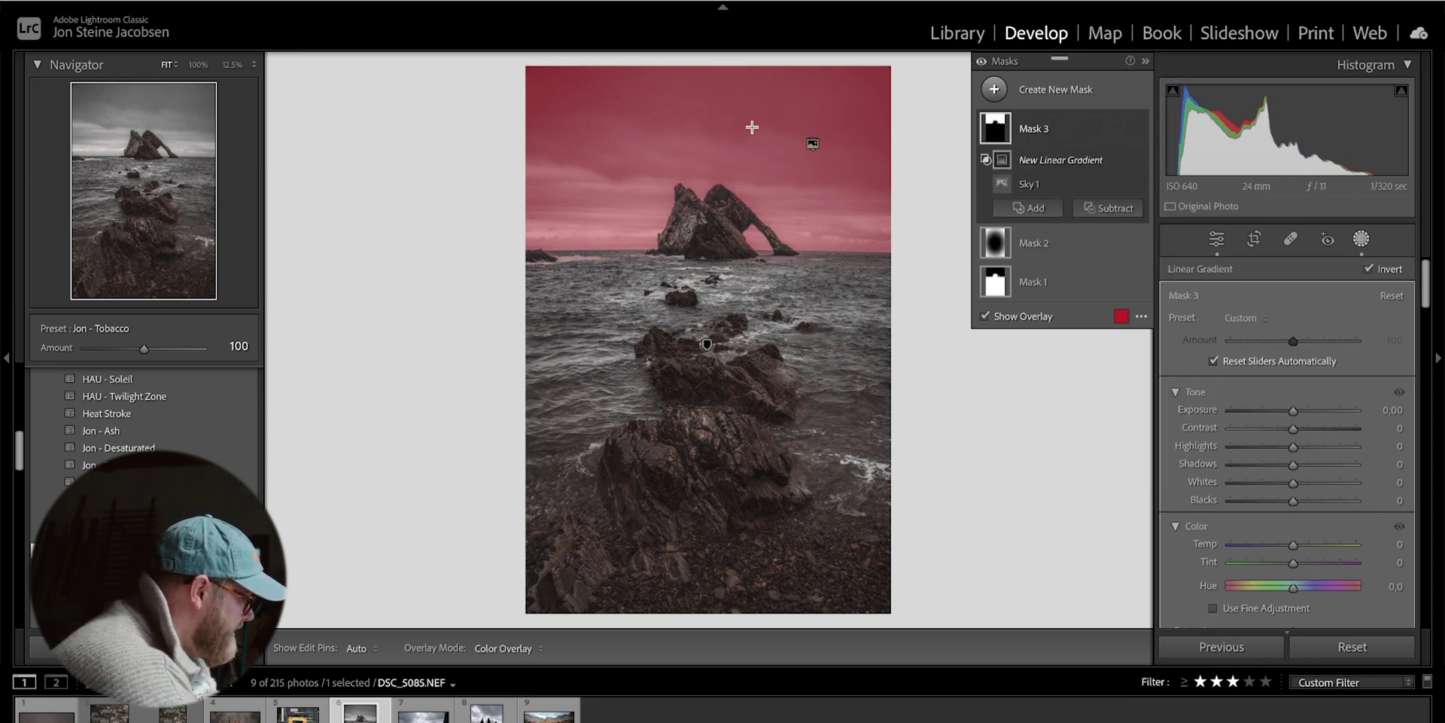
drag(721, 67, 721, 271)
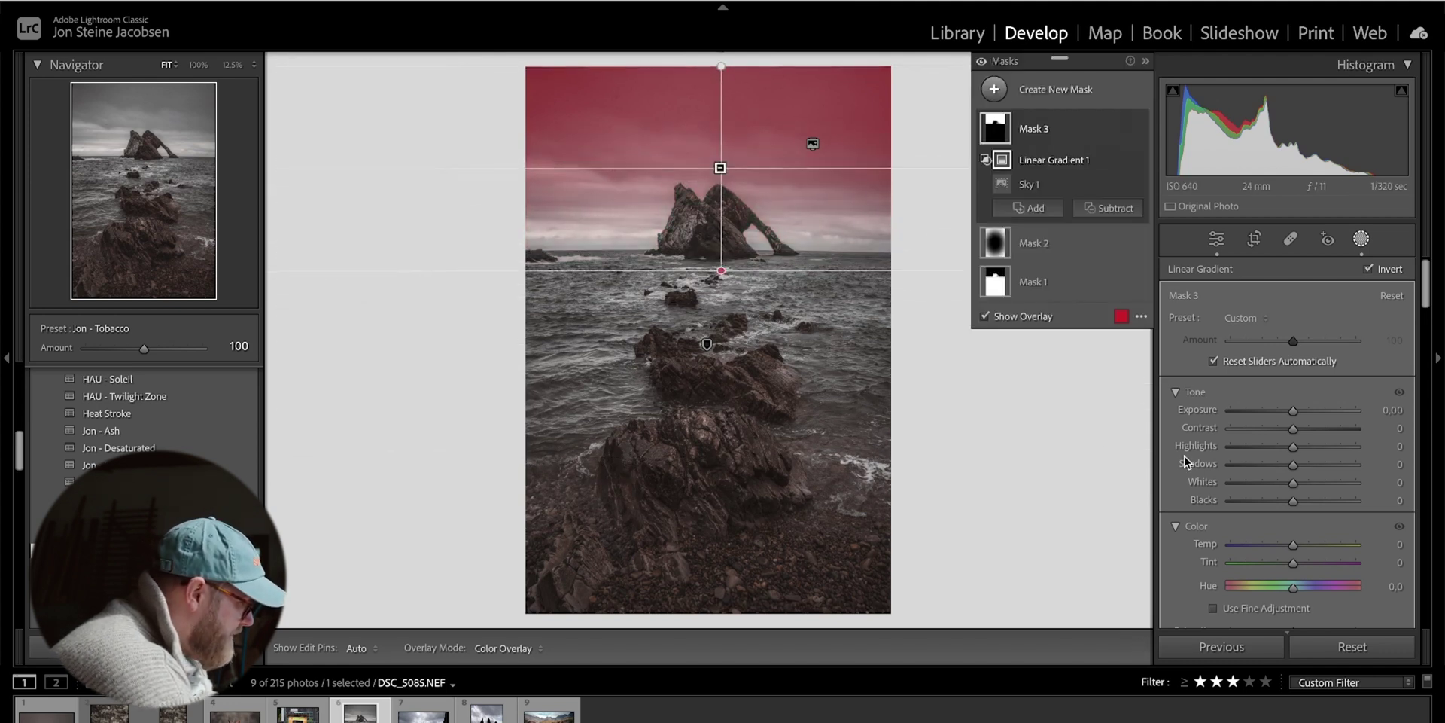
drag(1294, 413, 1287, 411)
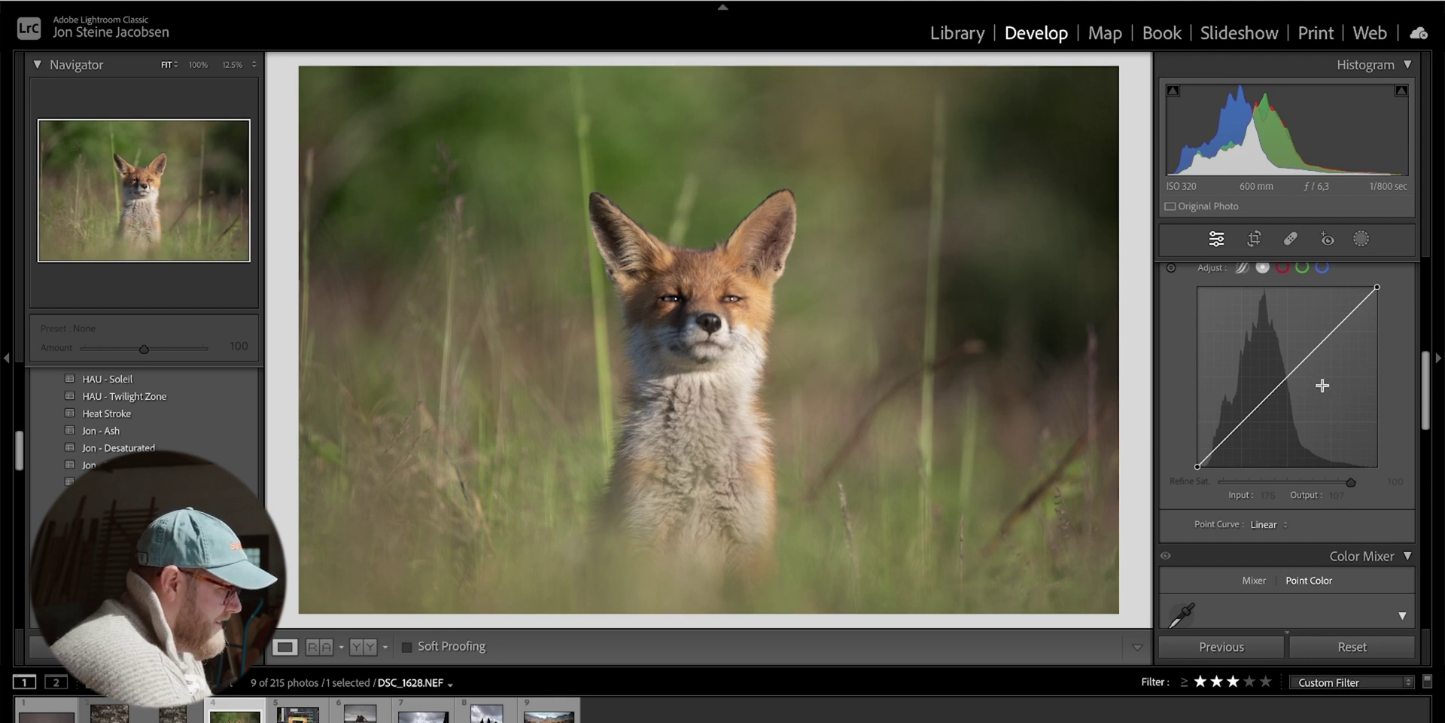
Step: Shape an S-curve in the fox photo's tone curve, with the shadow point at input 77, output 63, and set Refine Saturation to 30
drag(1332, 333, 1332, 323)
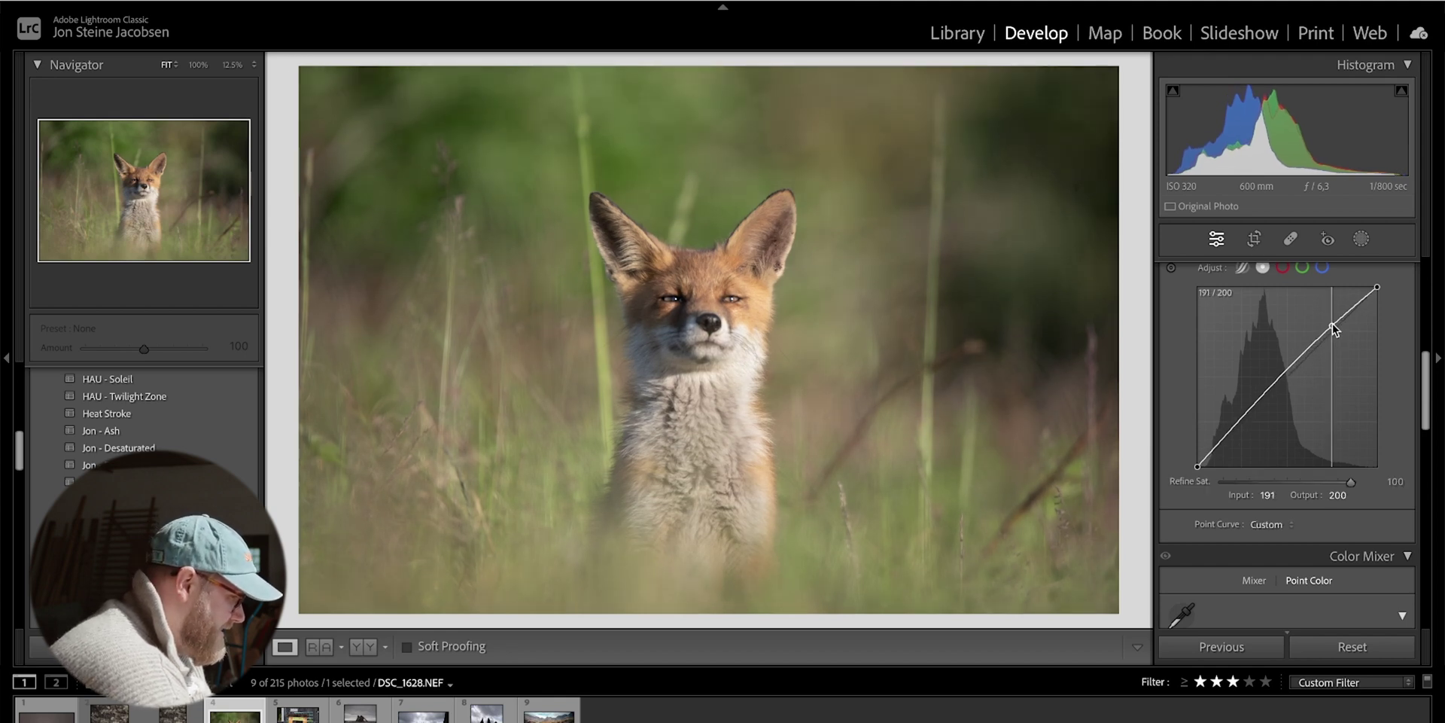
drag(1248, 406, 1249, 422)
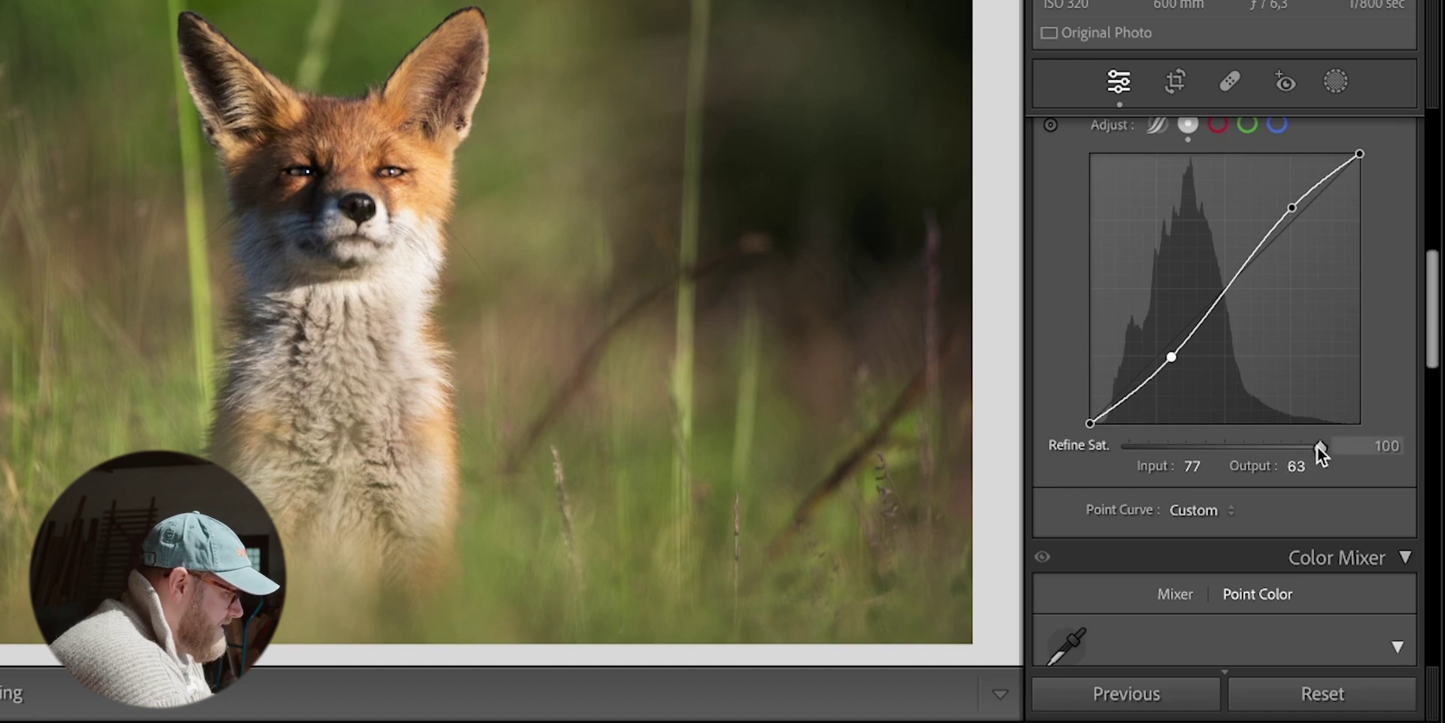
drag(1318, 446, 1307, 447)
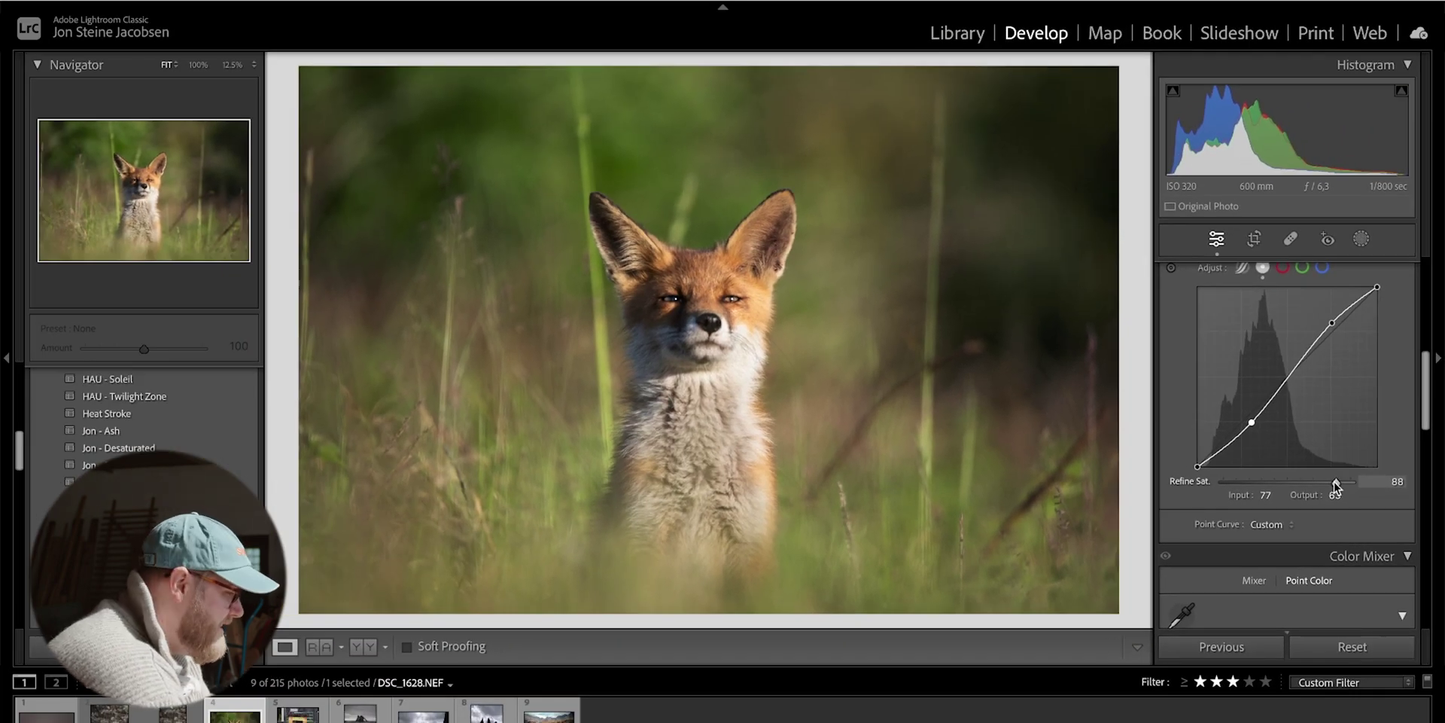
drag(1341, 486, 1269, 486)
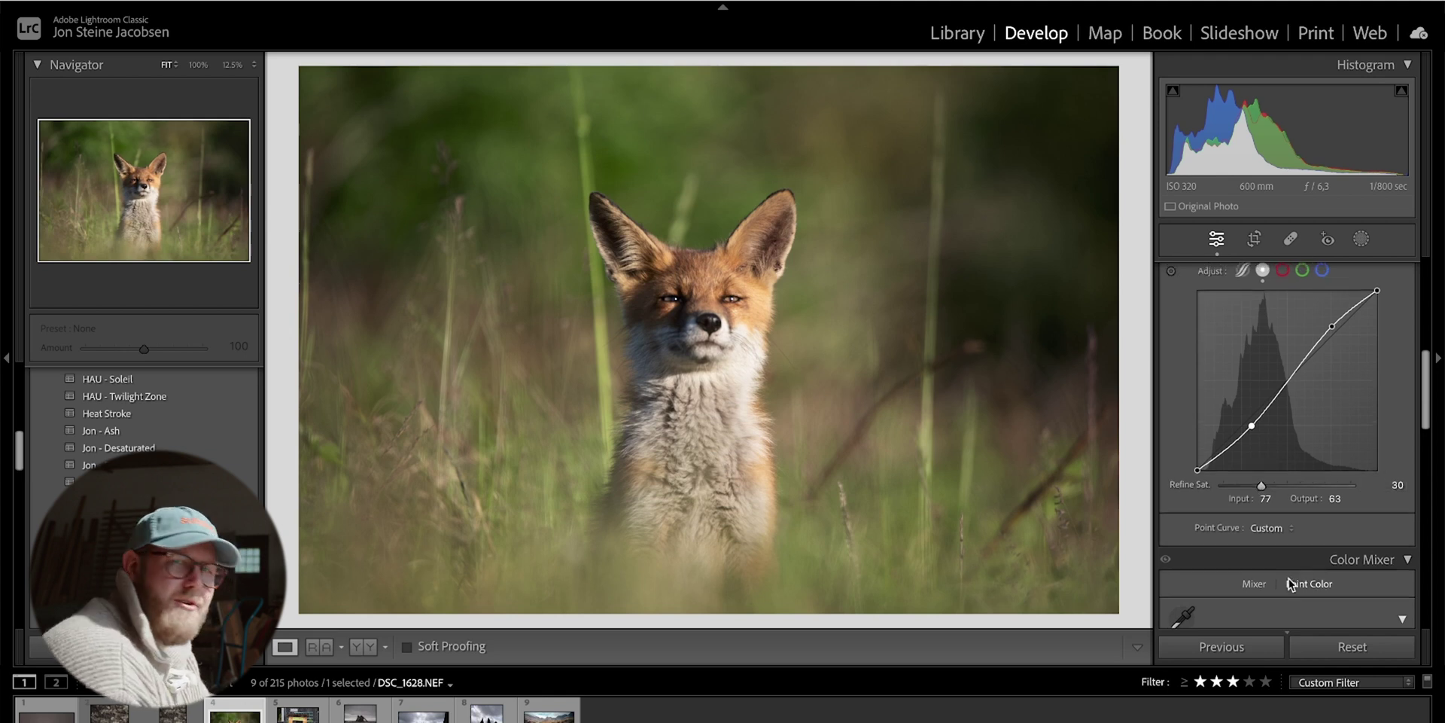
scroll(1289, 578, up, 2)
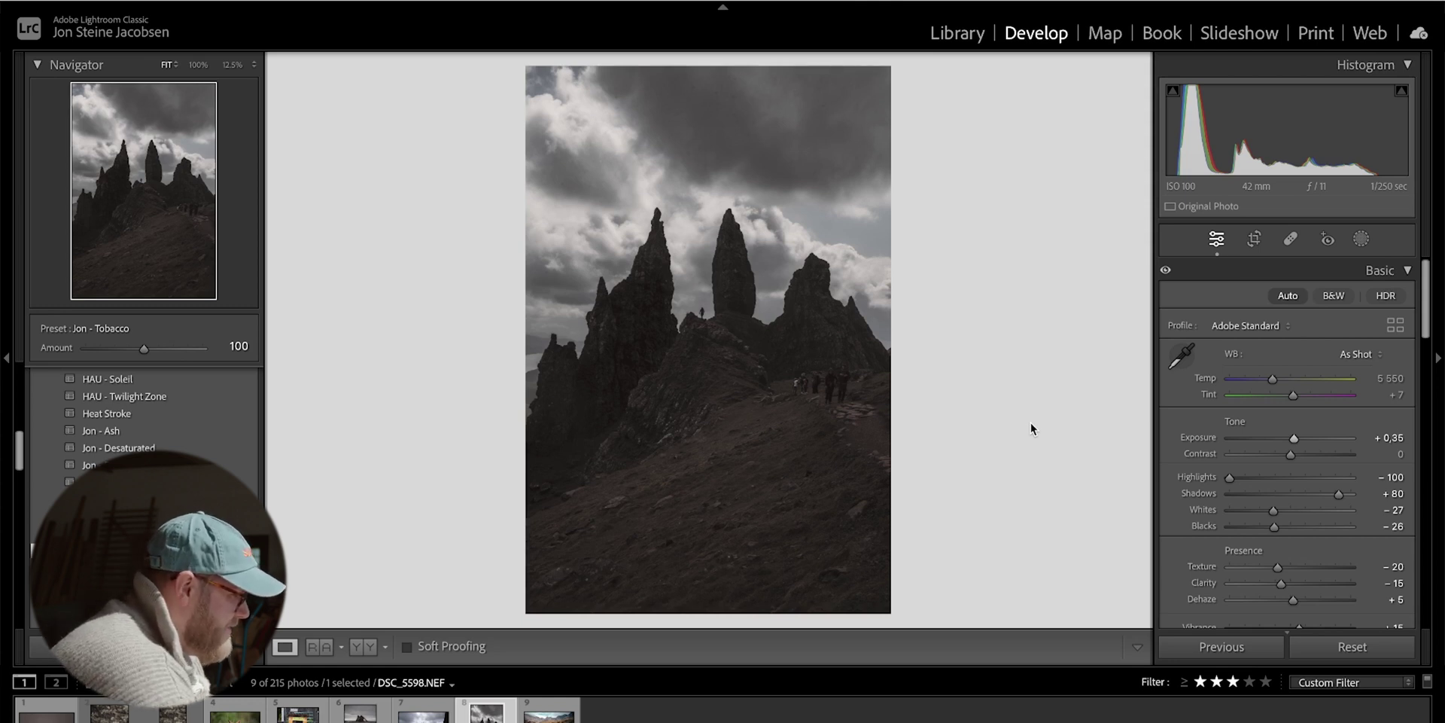
Step: In the rock pinnacle photo, add a mask that automatically selects the sky and invert it to cover the rocks and hillside
click(1364, 241)
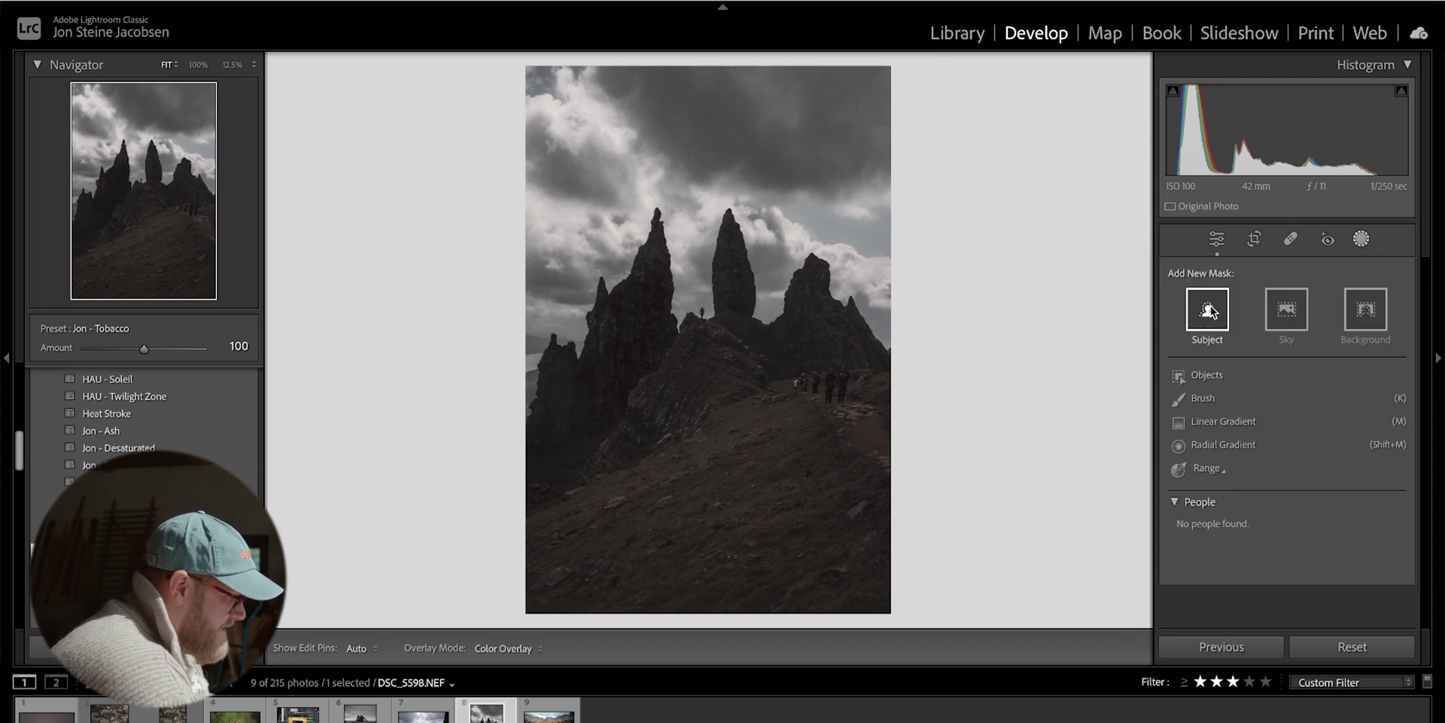
click(1287, 309)
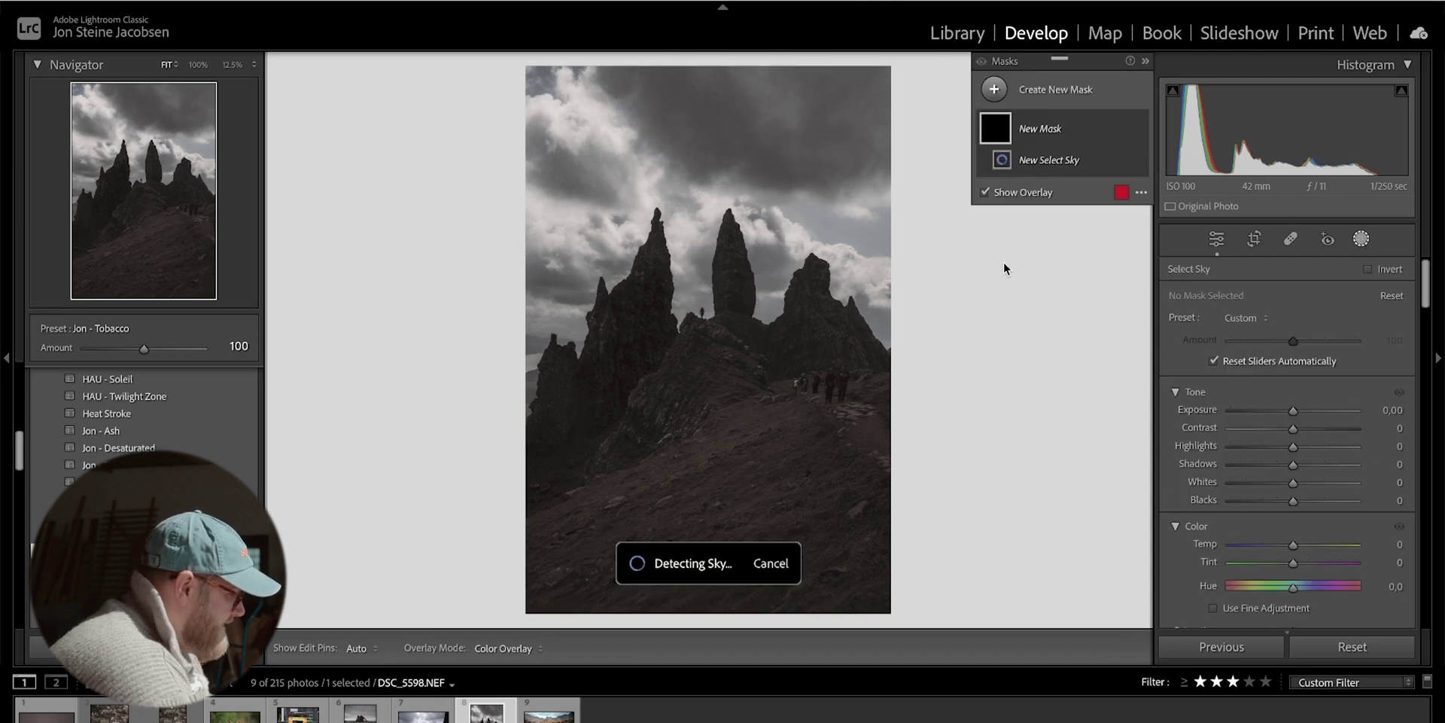
right_click(998, 132)
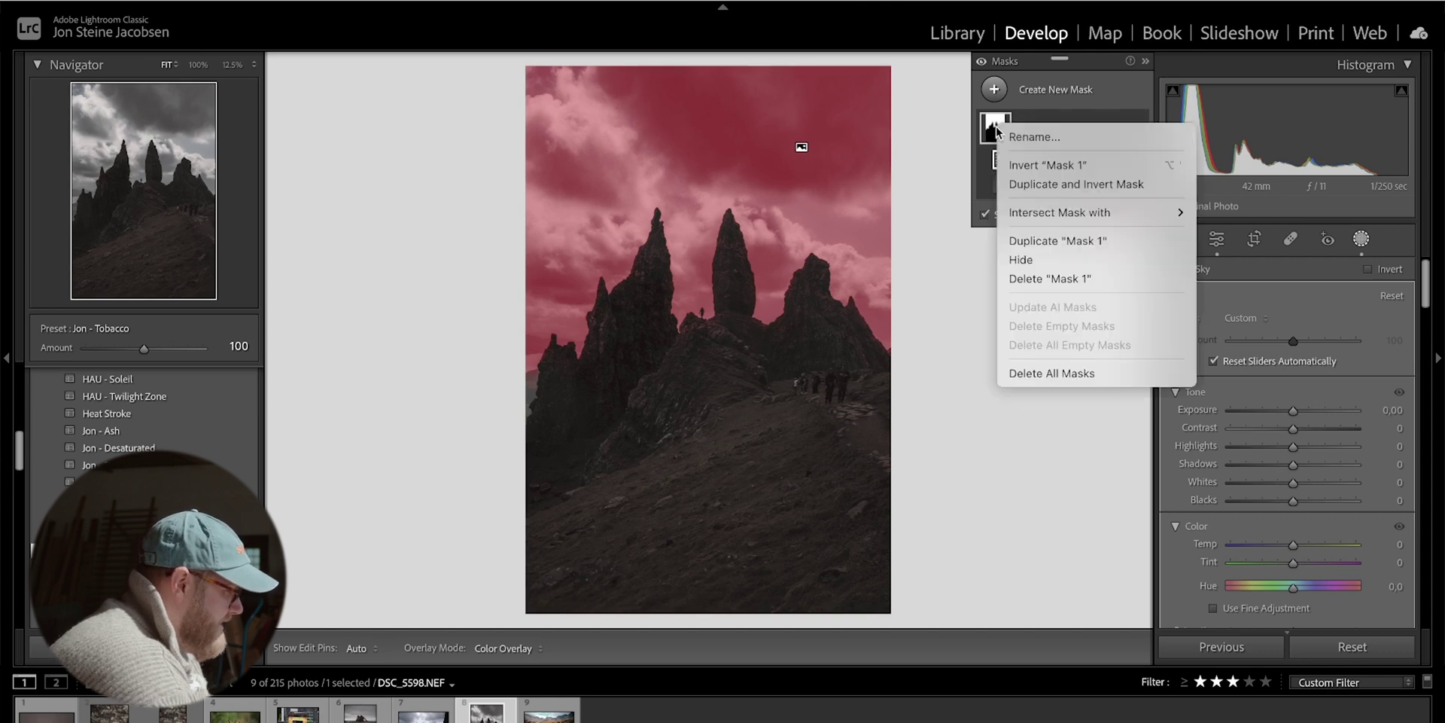
click(1025, 170)
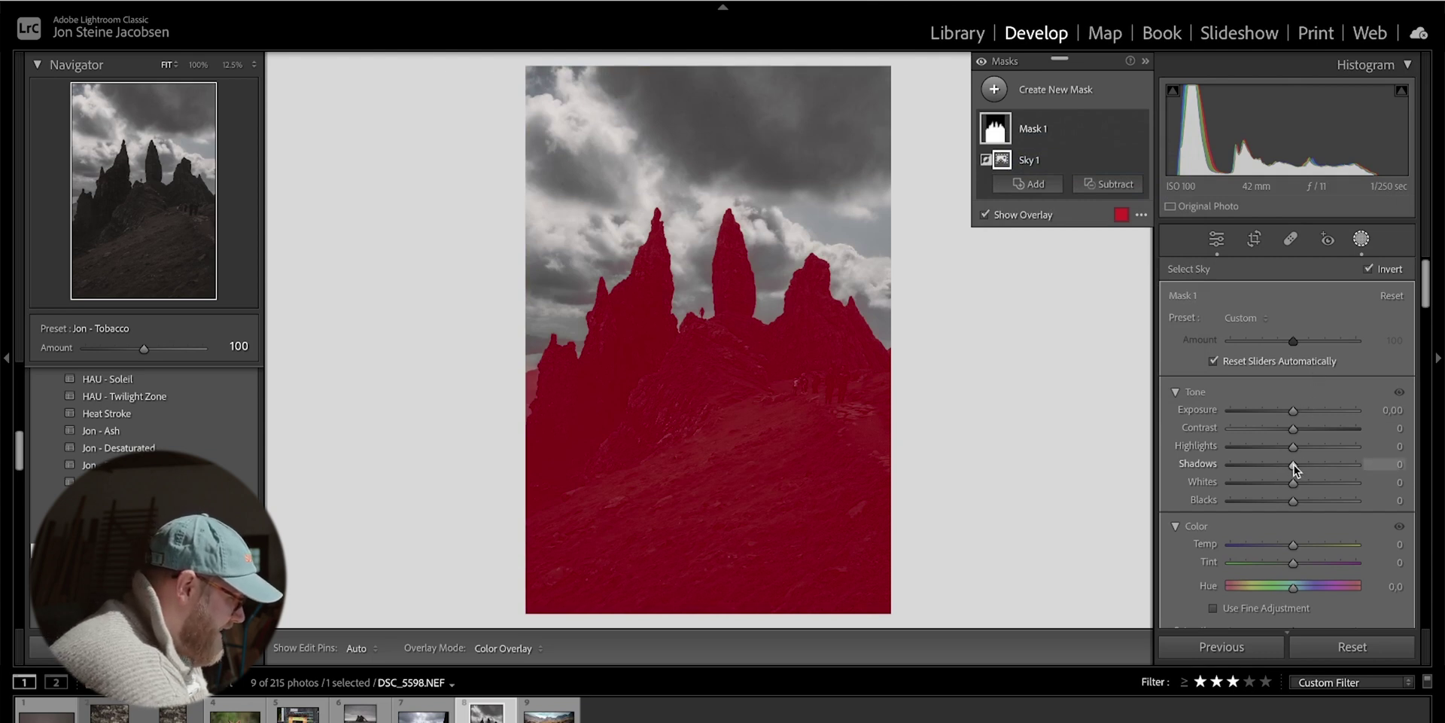
Step: Raise the inverted sky mask's Shadows and Exposure to brighten the dark foreground
drag(1296, 462, 1309, 462)
drag(1295, 409, 1304, 431)
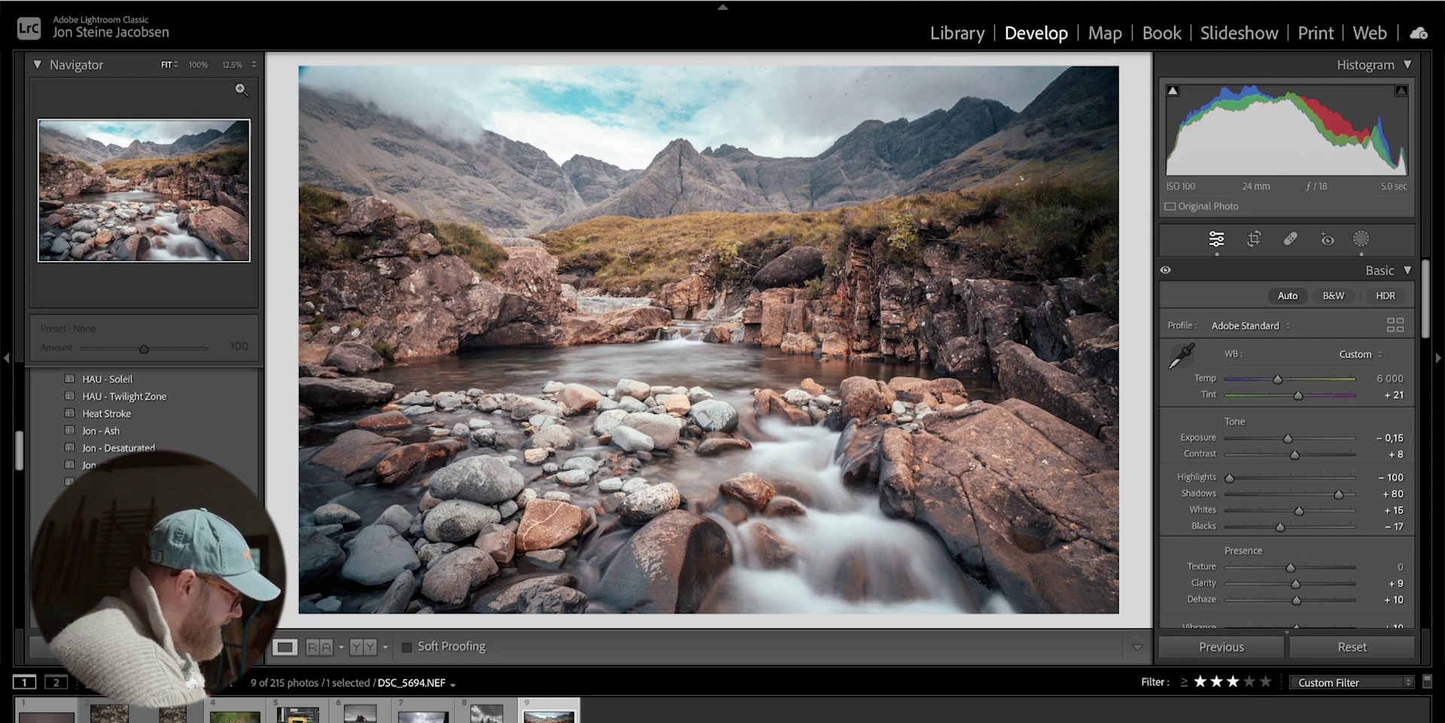
Step: View the stream photo's sky at 100% and remove a dust spot above the mountains with the Heal tool at size 48
click(199, 65)
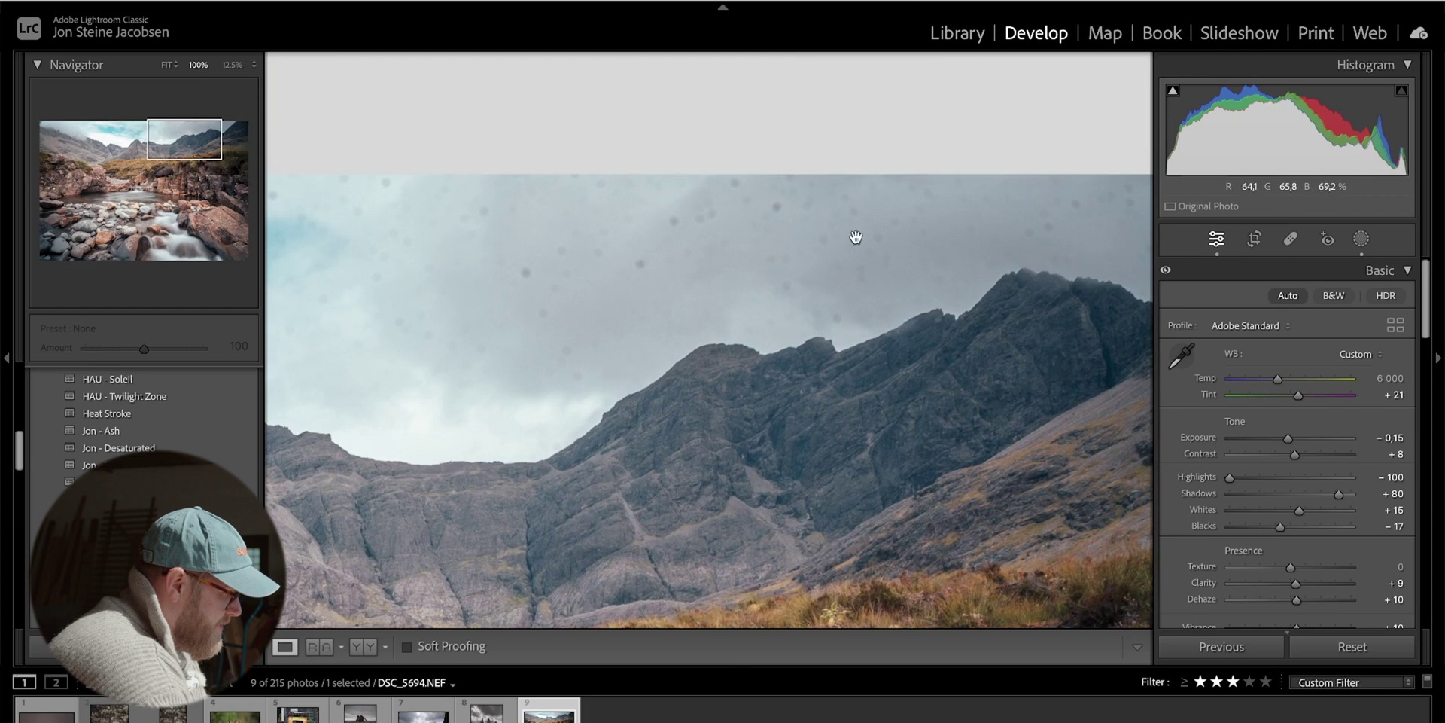
click(1290, 241)
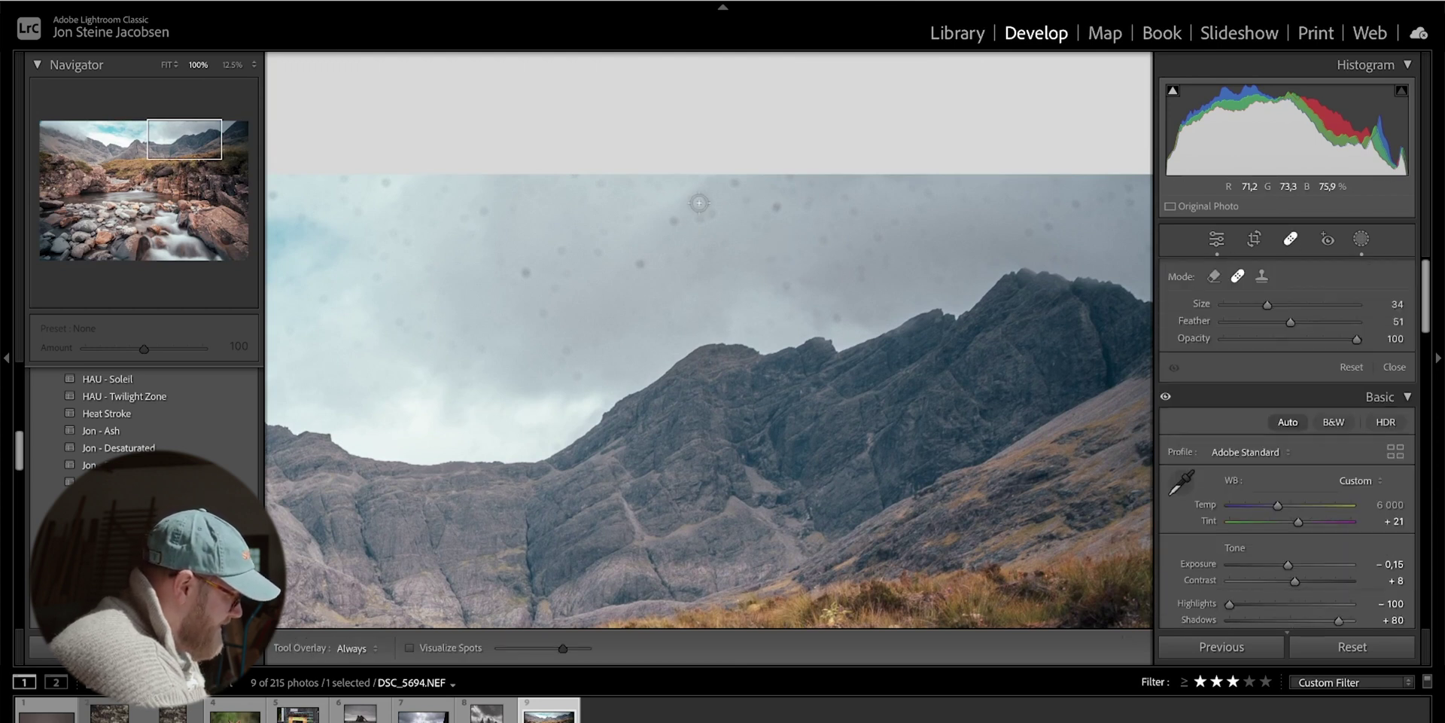
scroll(777, 207, up, 3)
click(778, 207)
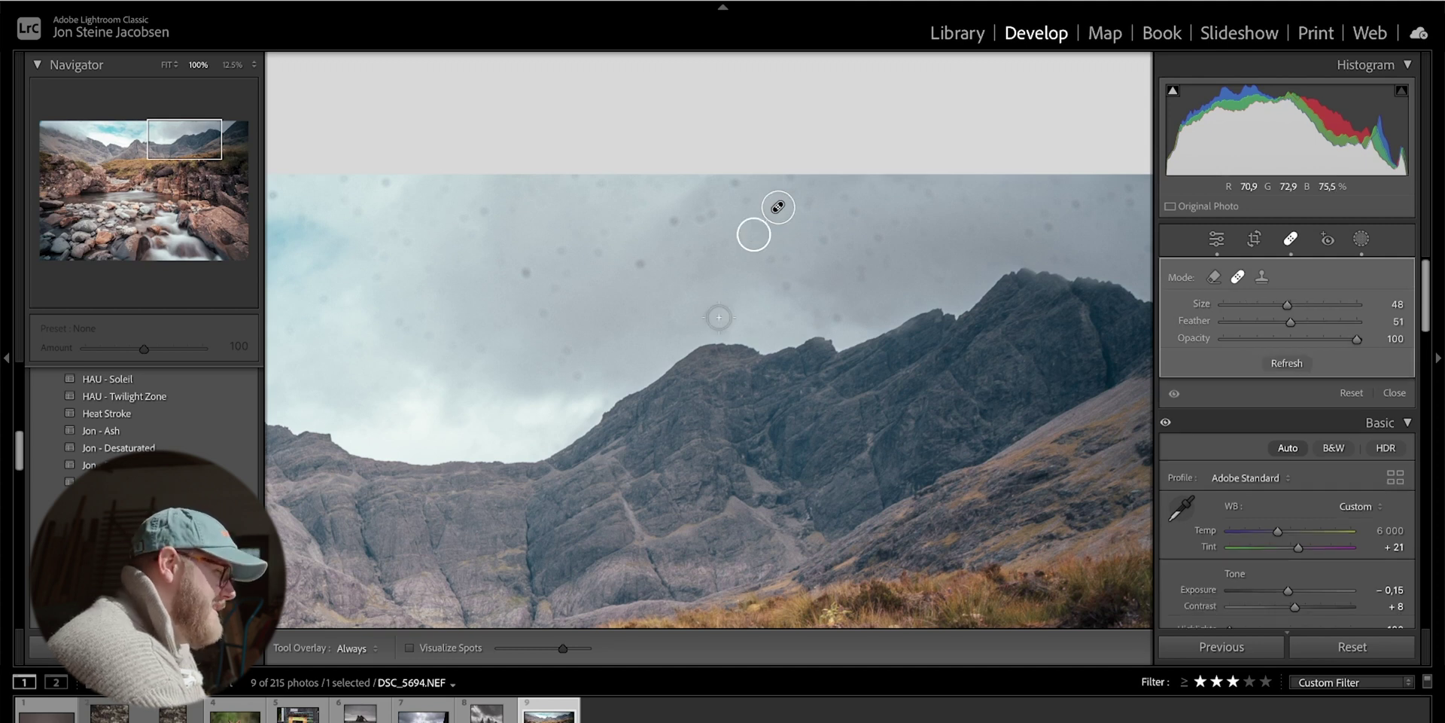
key(ctrl+z)
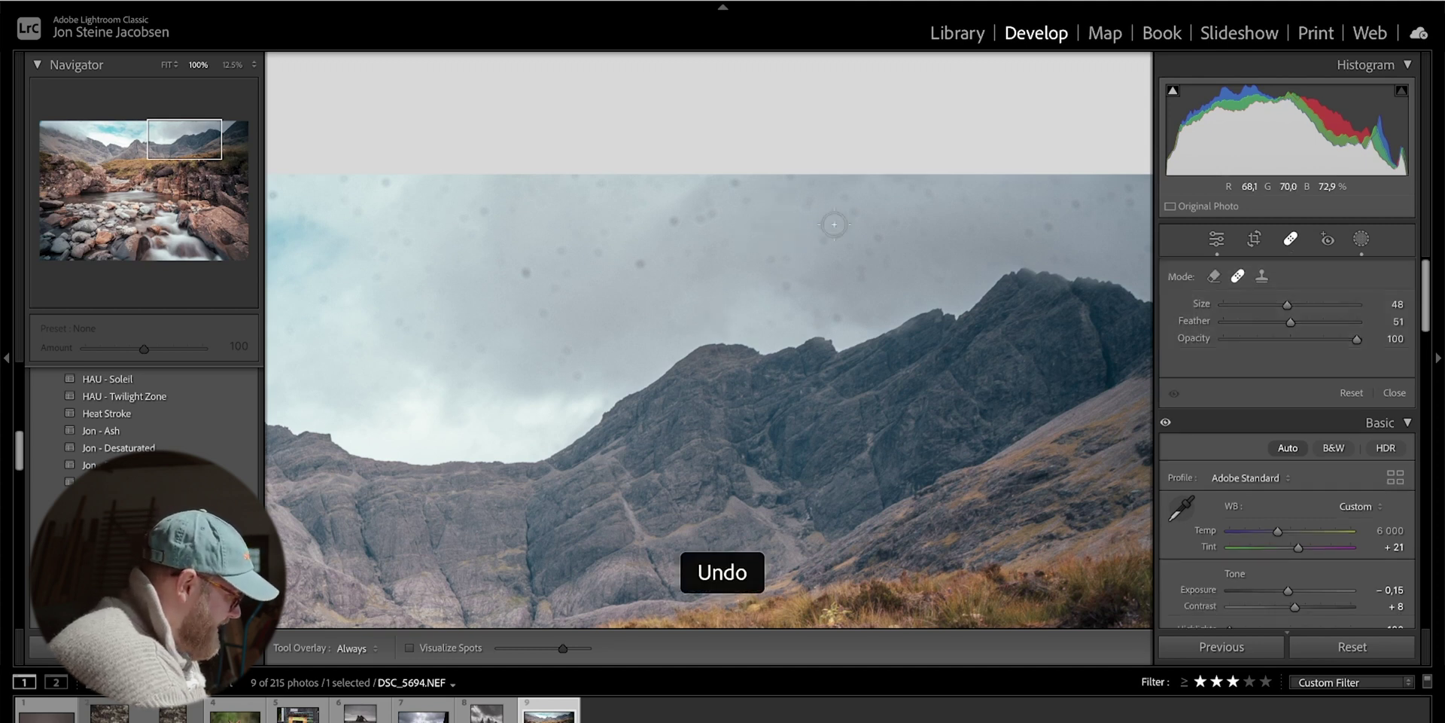
click(774, 207)
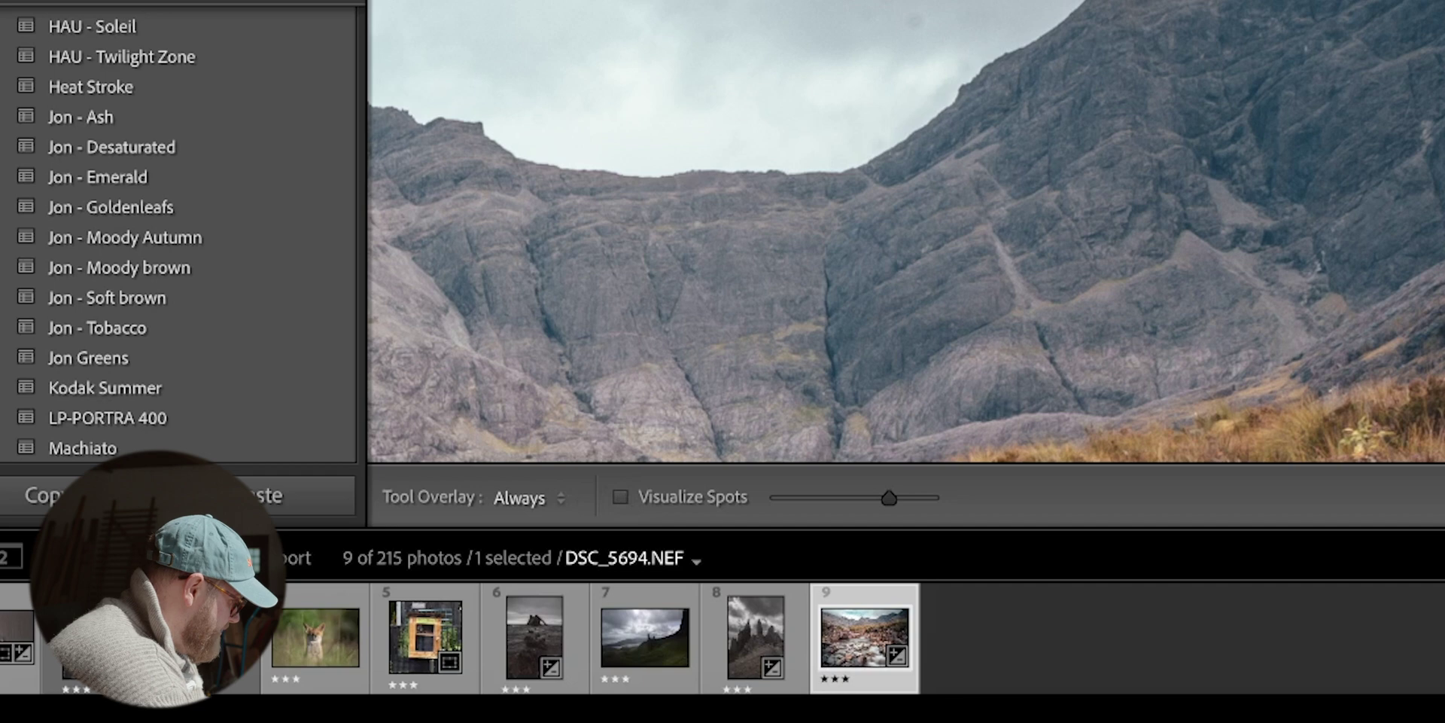
Step: Fit the whole stream photo in view, turn on Visualize Spots and lower its threshold to check the sky for dust spots
key(z)
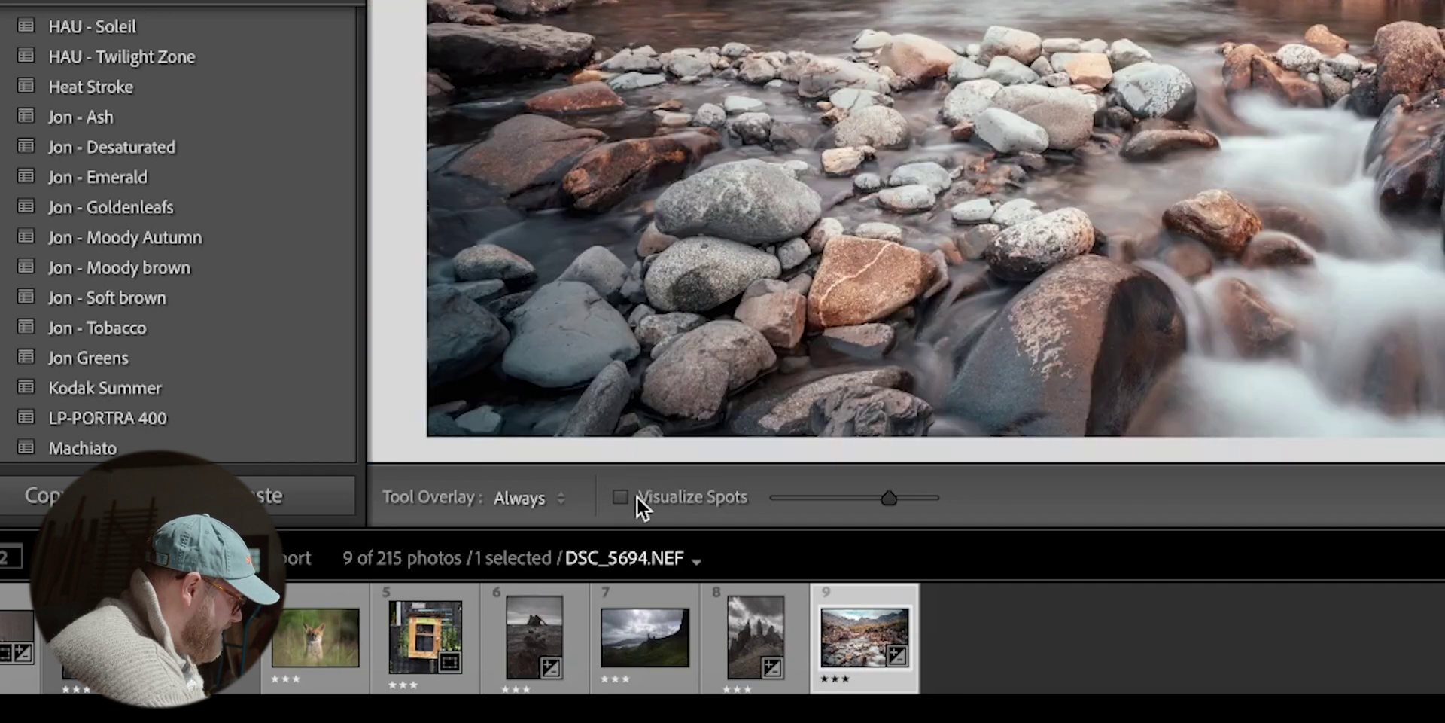
click(628, 497)
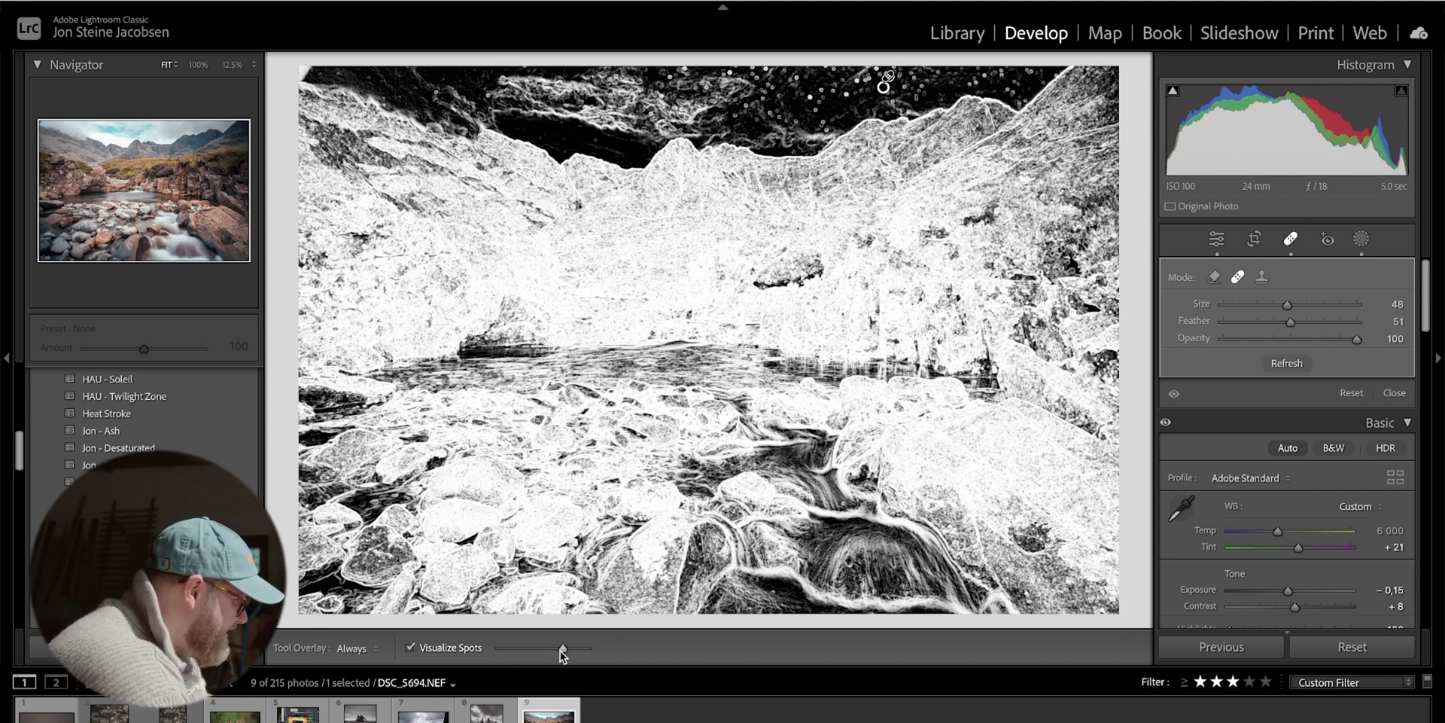
drag(557, 650, 536, 650)
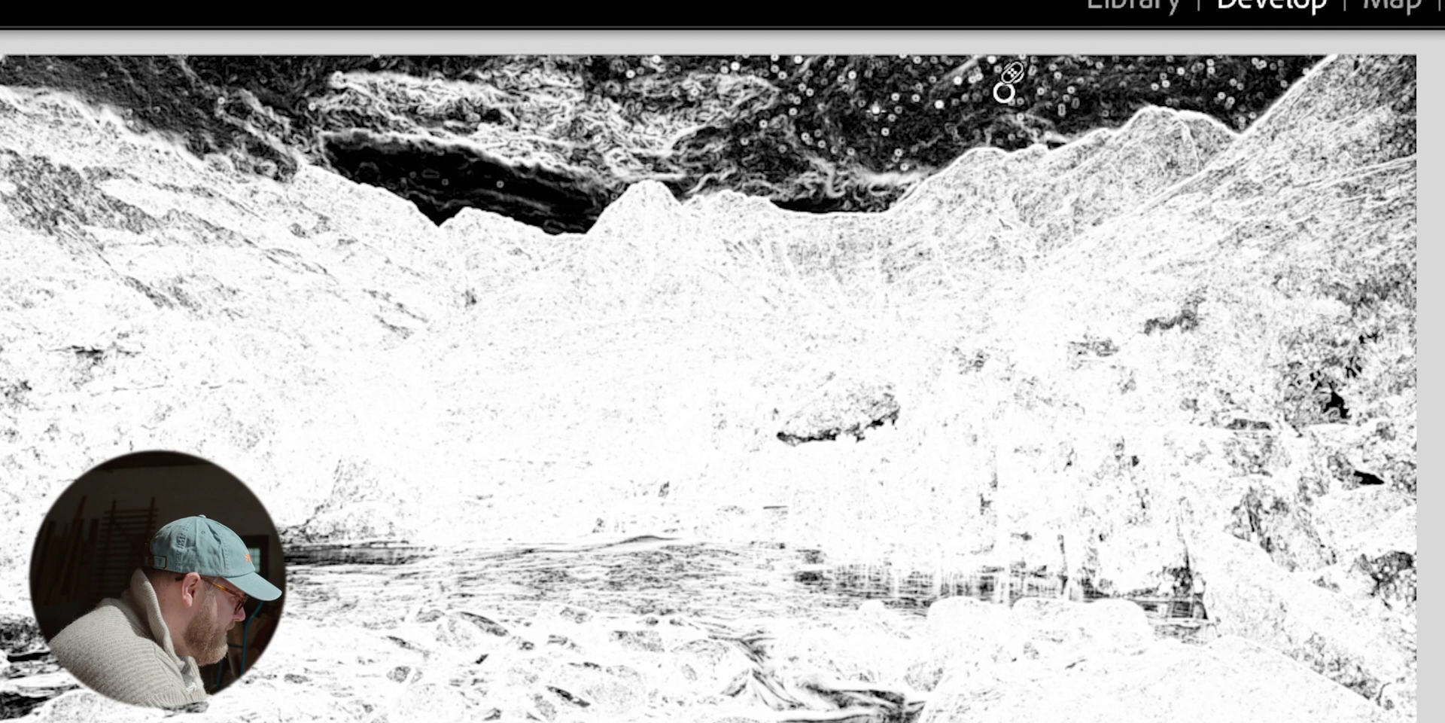
click(885, 84)
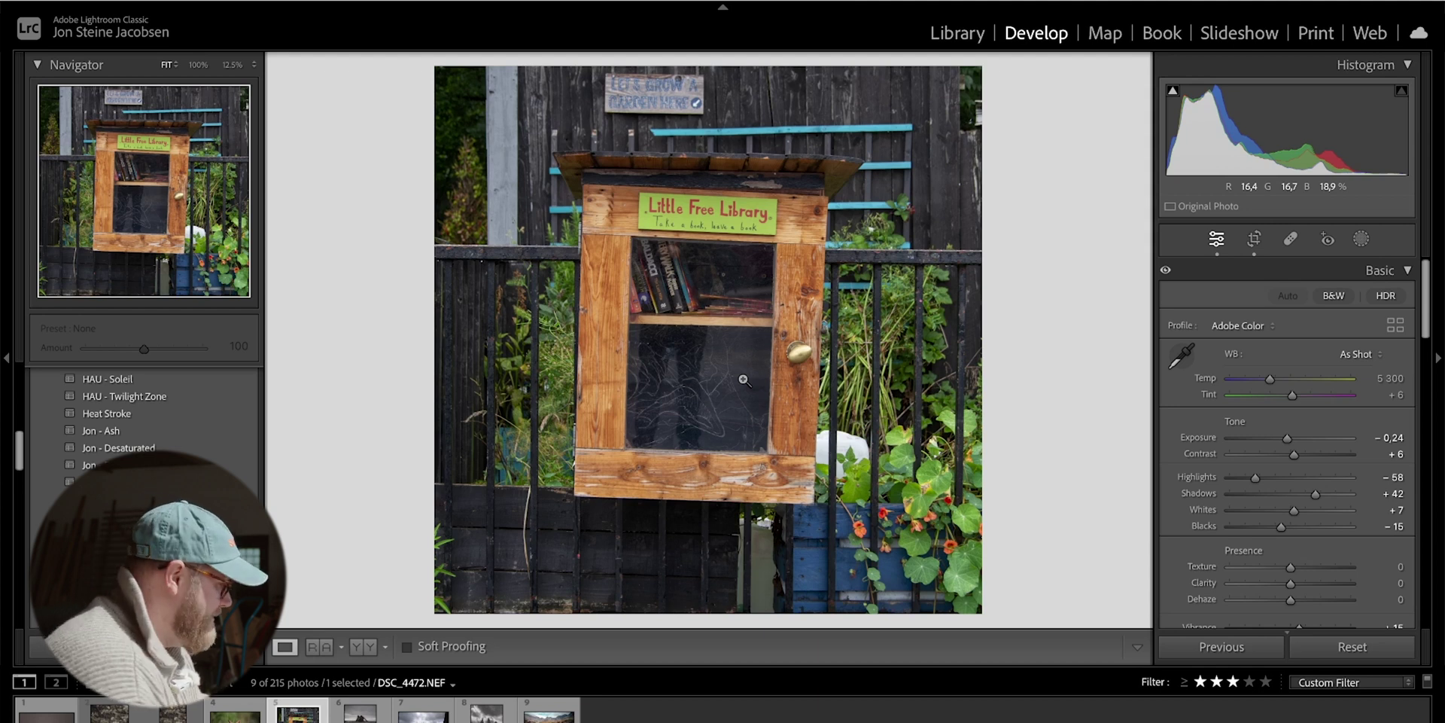
Step: In the Little Free Library photo, sample the sign's green with Point Color and set Hue Shift to 54 and Sat. Shift to 47
key(ctrl+2)
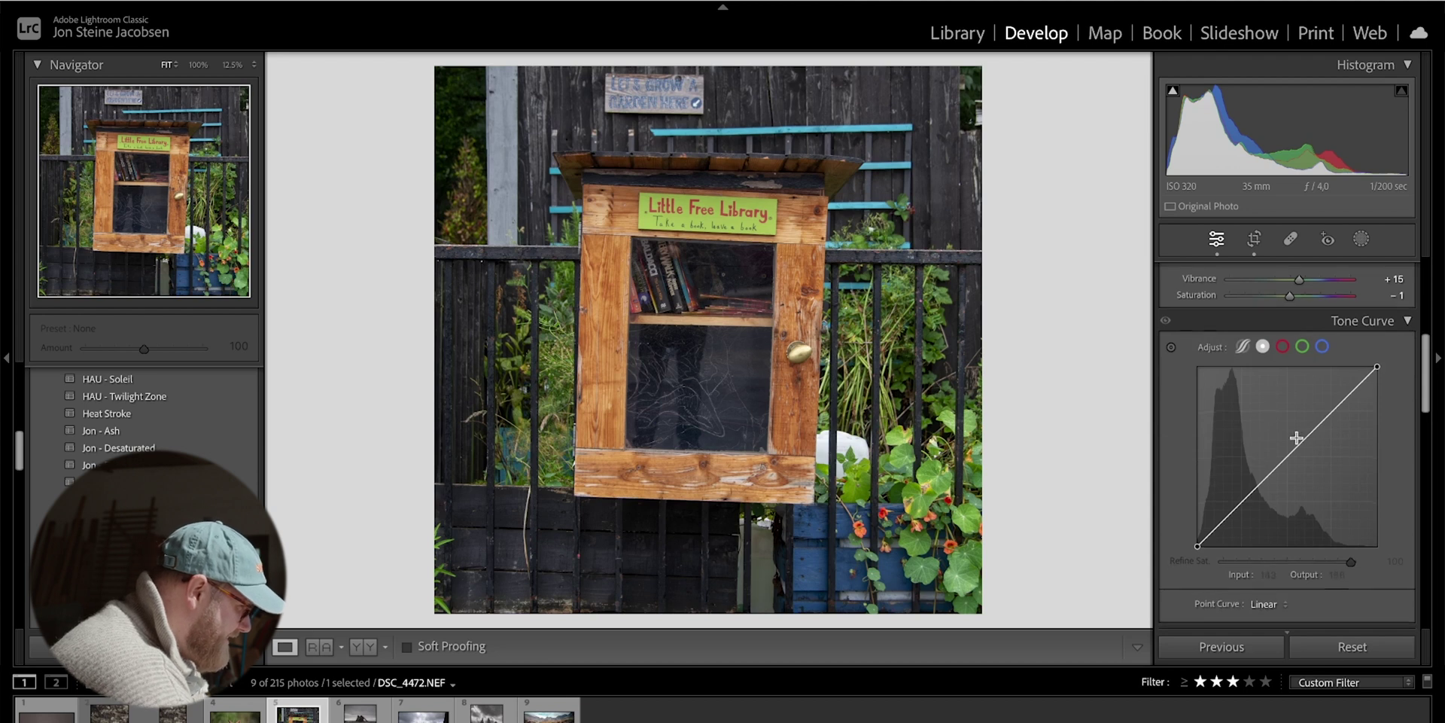
key(ctrl+3)
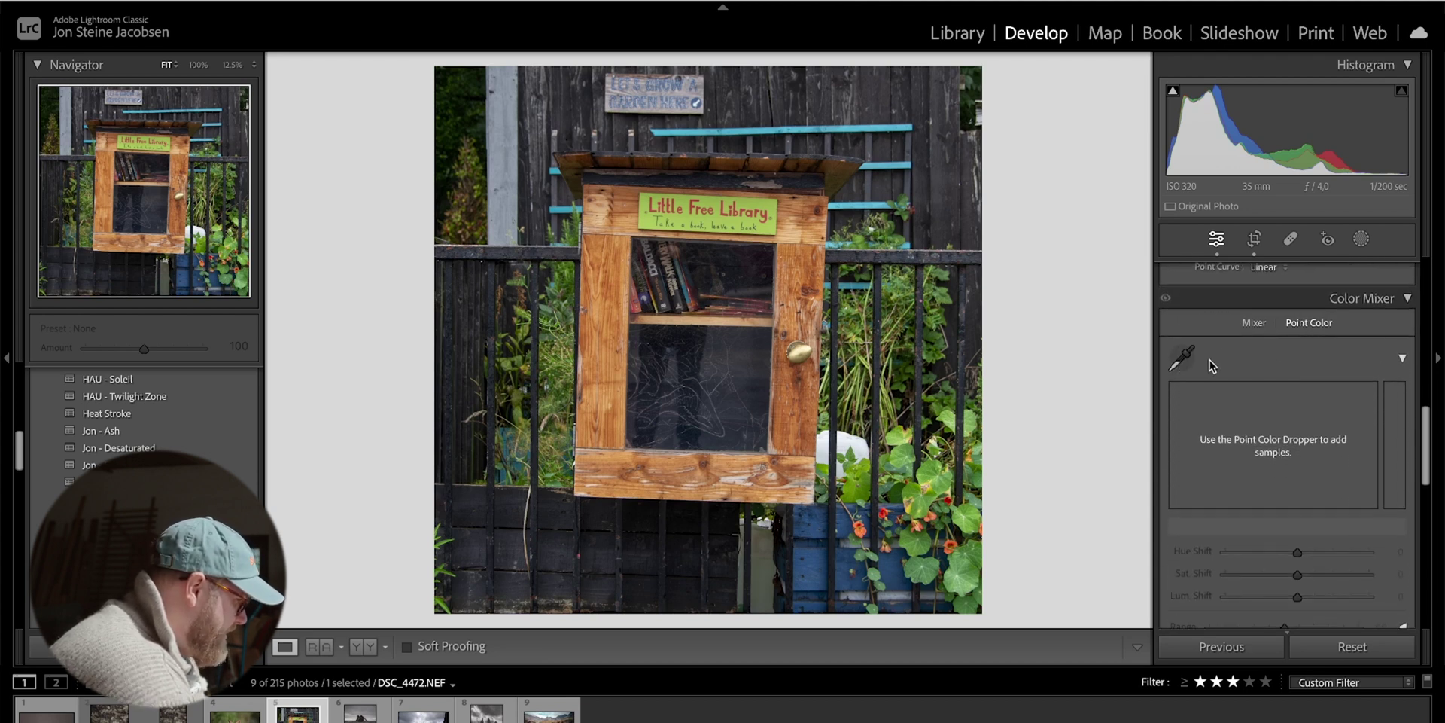
click(1182, 358)
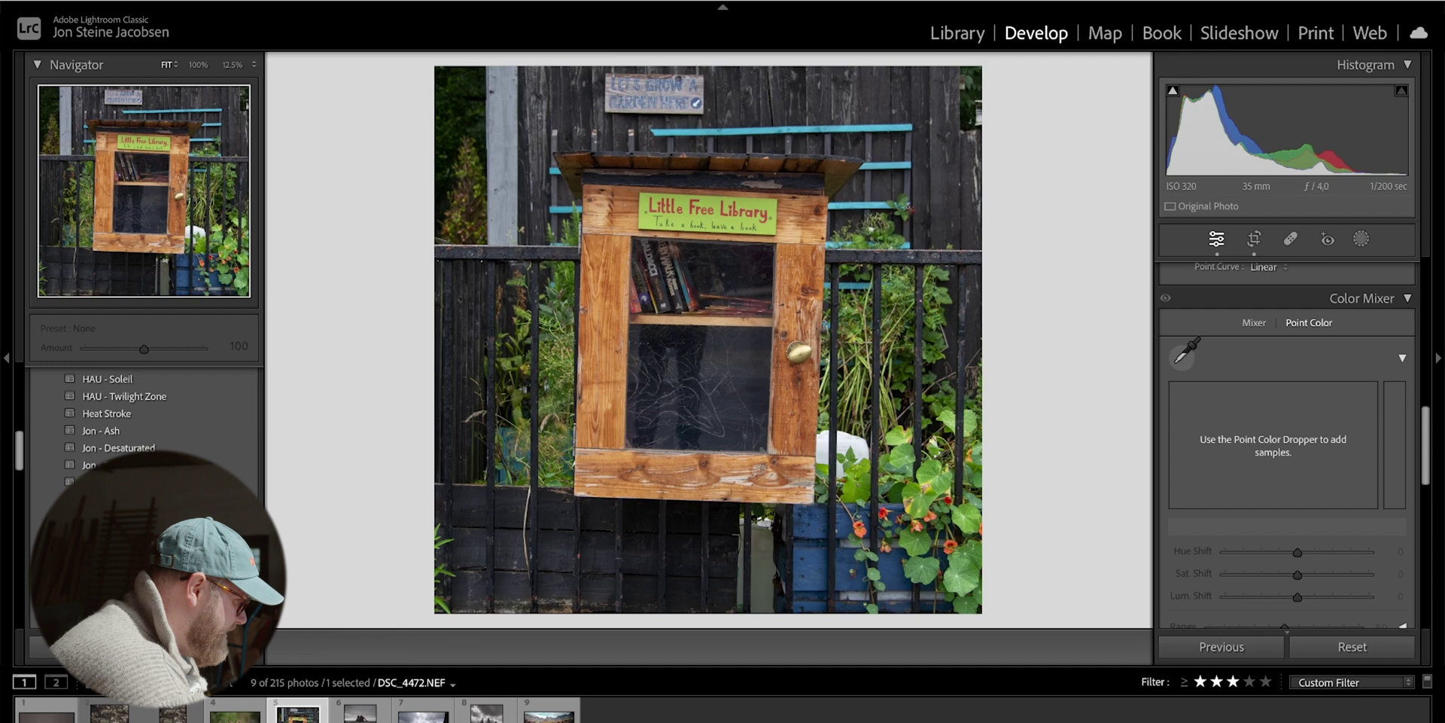
click(778, 285)
drag(1274, 426, 1331, 420)
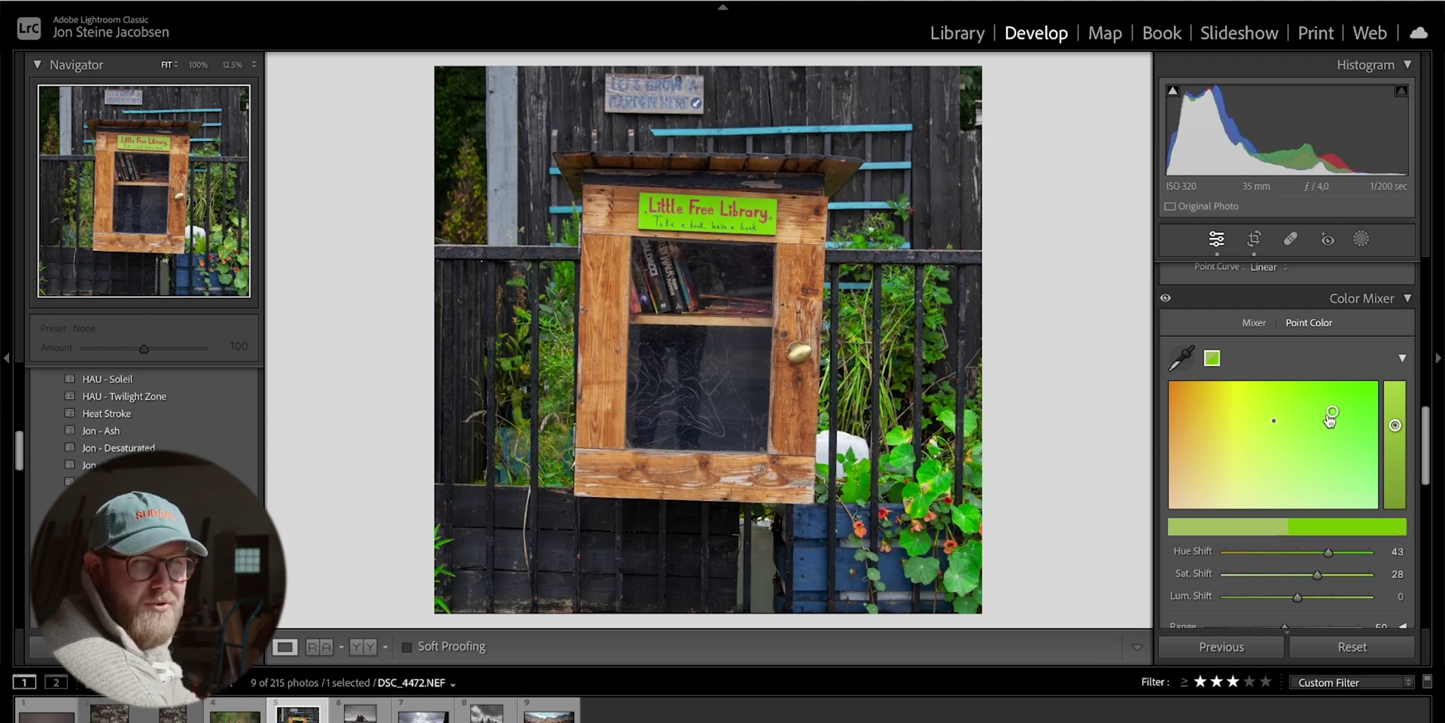
drag(1330, 420, 1343, 405)
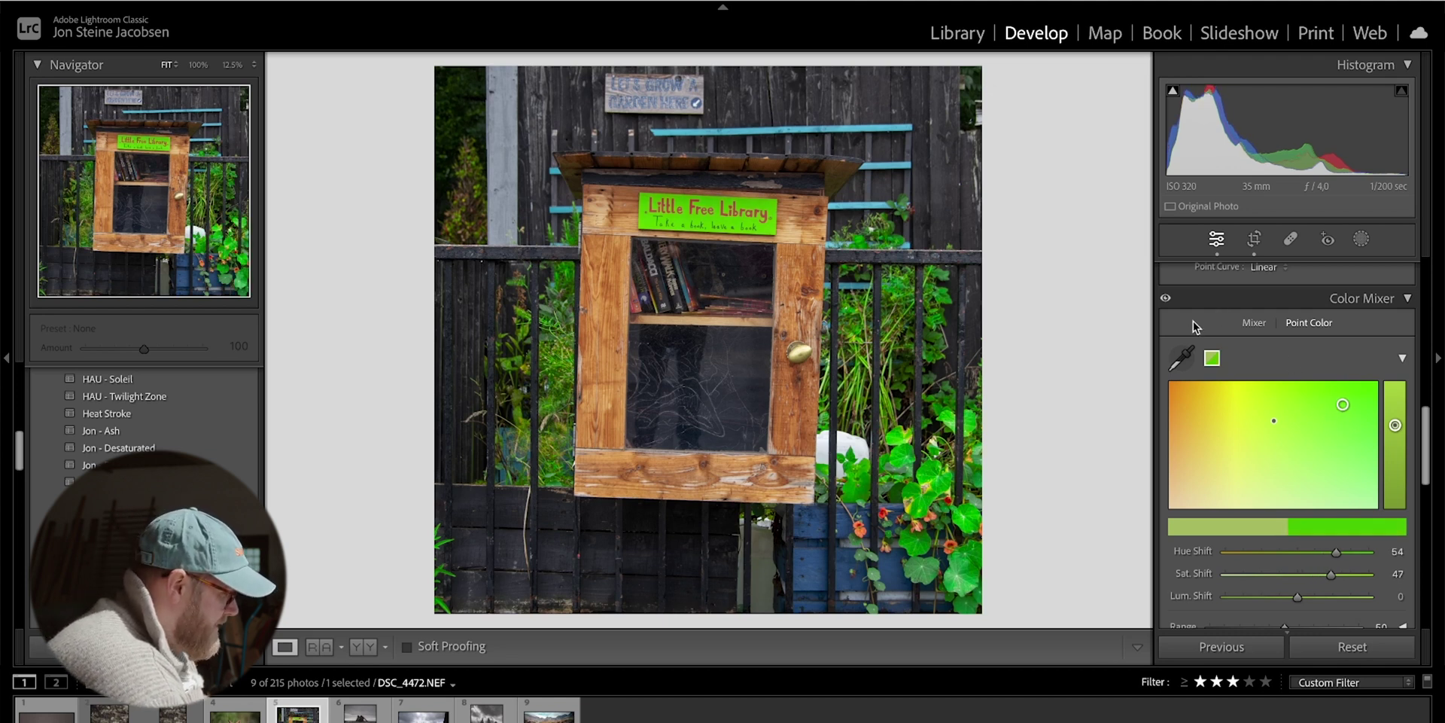
Step: Sample the light blue slats with Point Color and set Hue Shift to 89, Sat. Shift to 49 and Lum. Shift to 100
click(1181, 357)
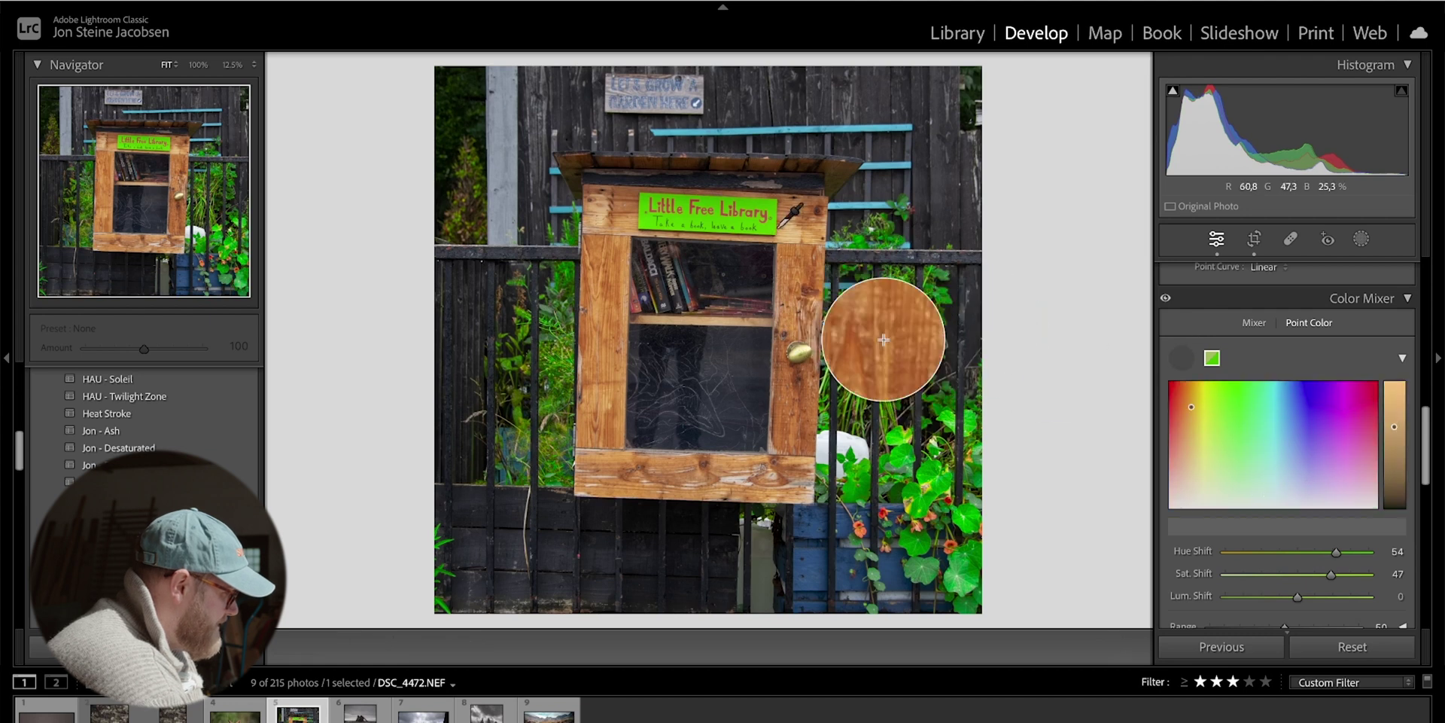
click(842, 128)
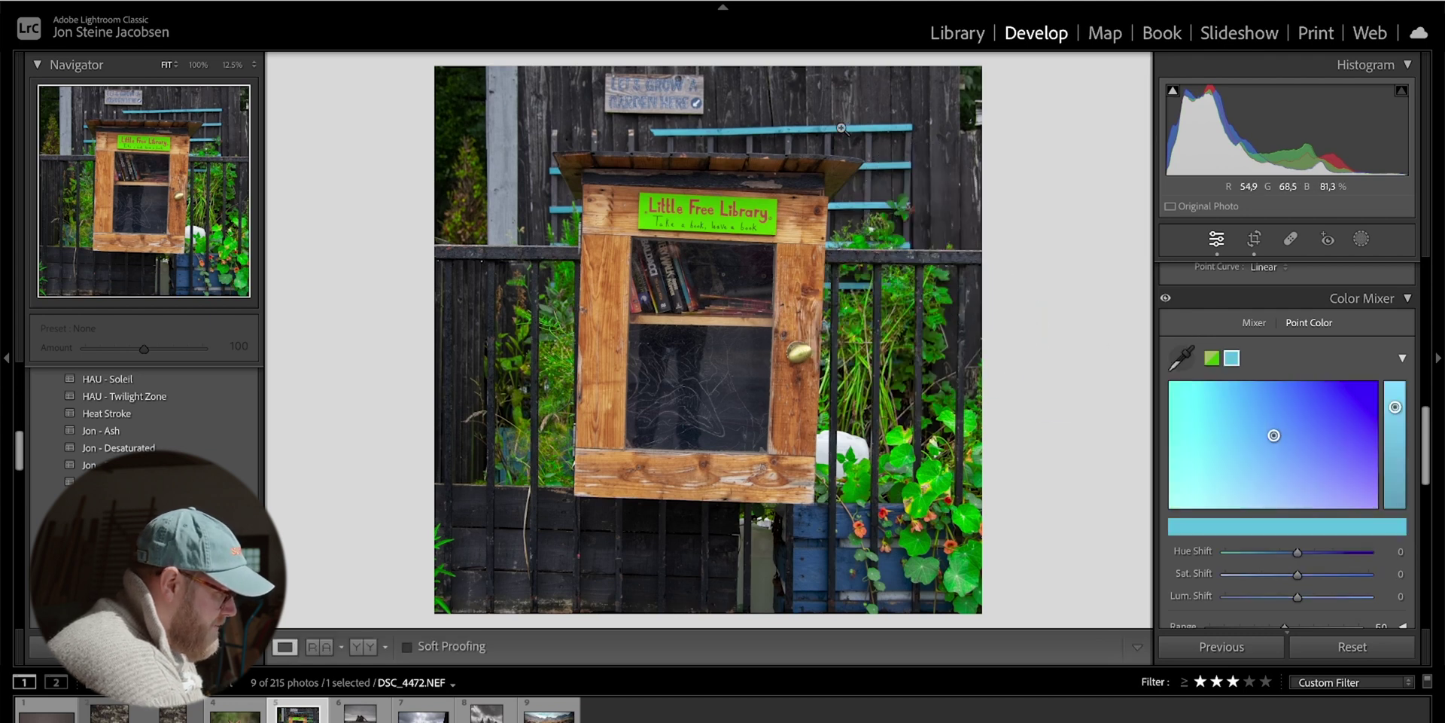
drag(1282, 431, 1395, 385)
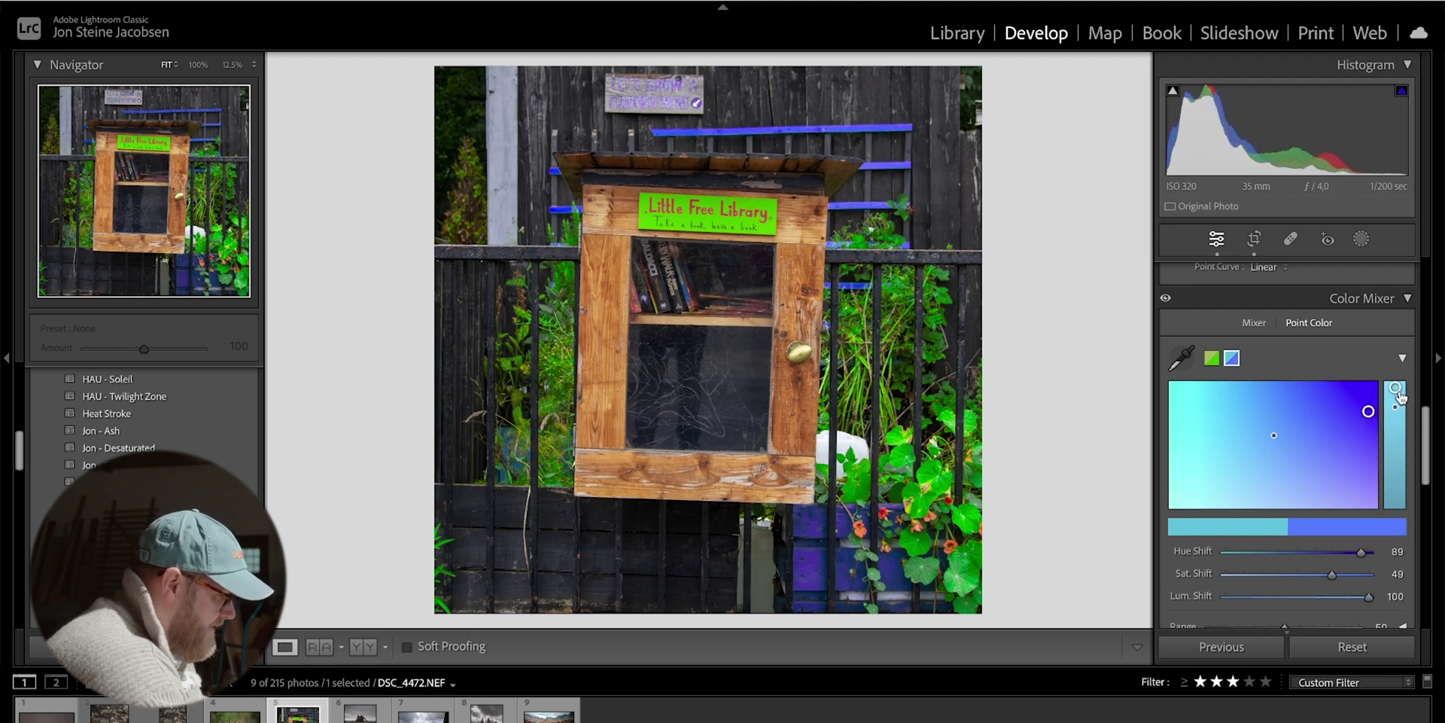